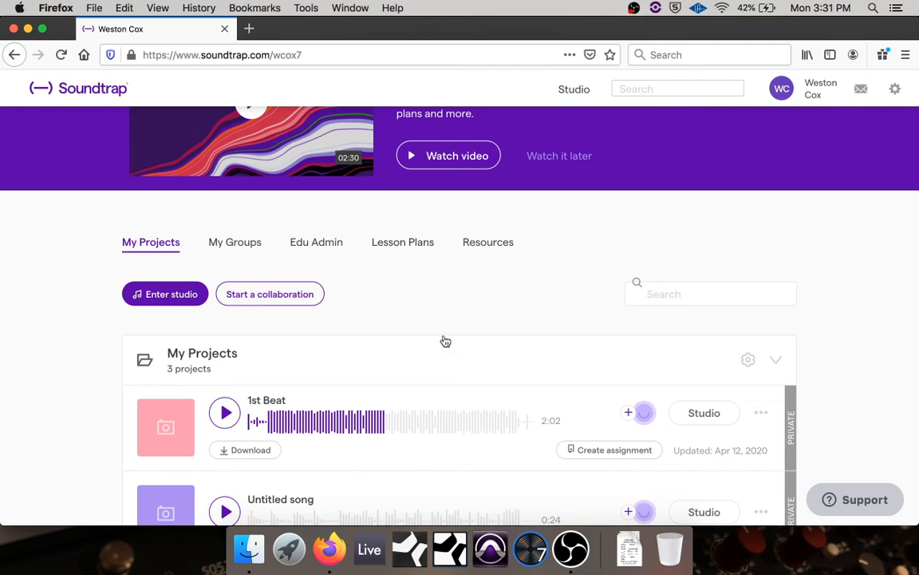
# Look over the profile page's project list and the list of groups in full screen
pyautogui.click(44, 29)
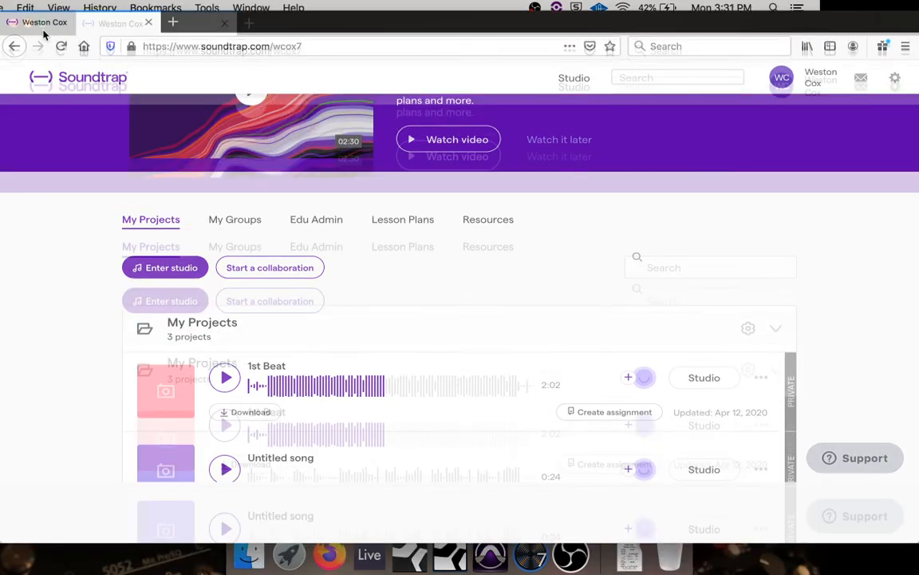
pyautogui.scroll(4, 468, 265)
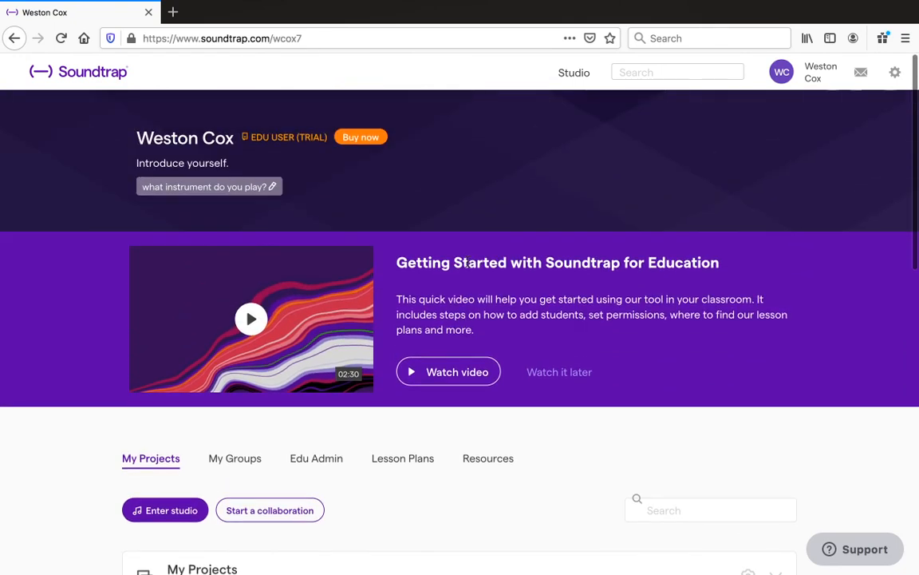
pyautogui.scroll(-6, 469, 271)
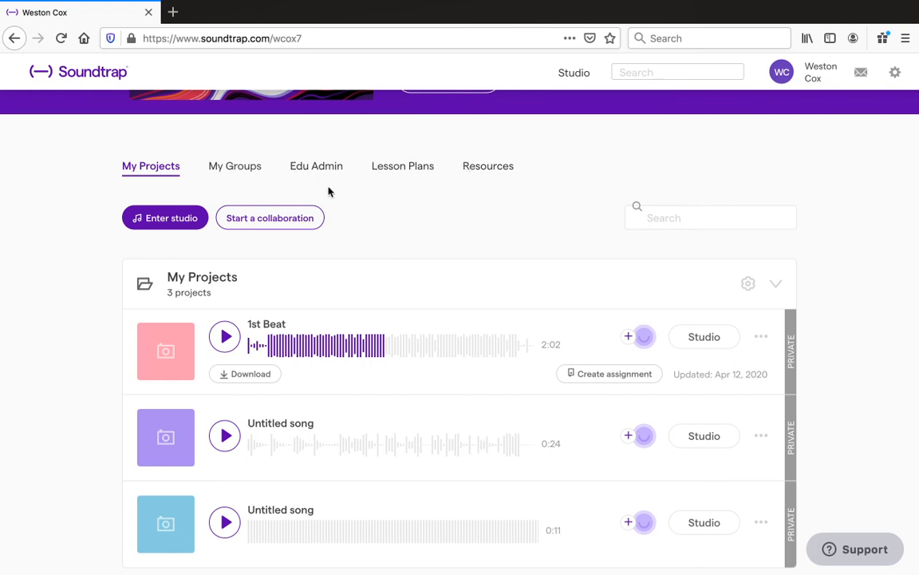
pyautogui.scroll(-5, 332, 300)
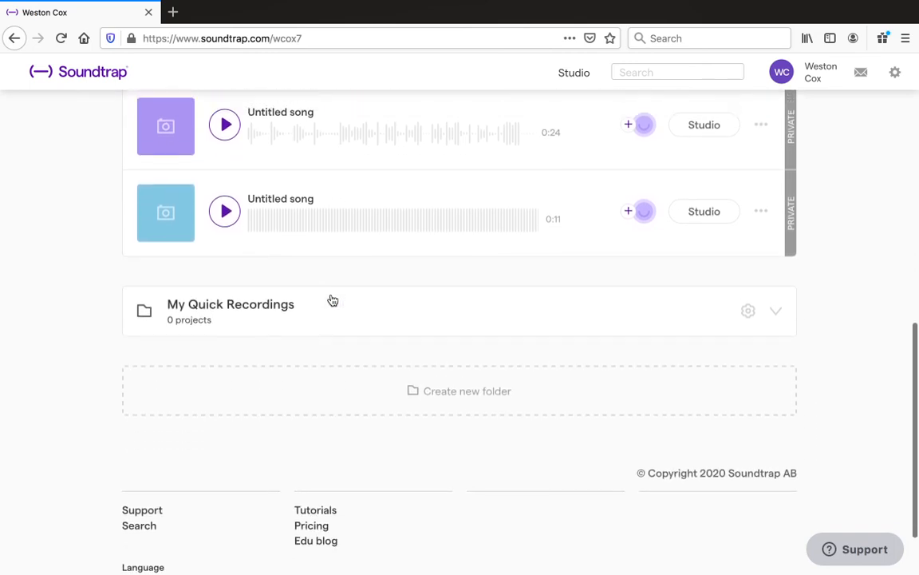
pyautogui.scroll(5, 333, 300)
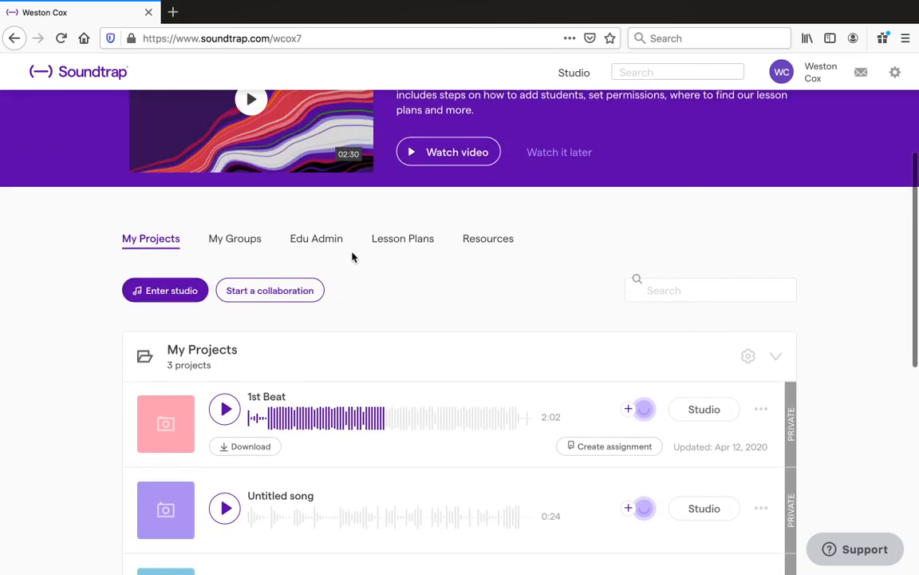
pyautogui.click(244, 239)
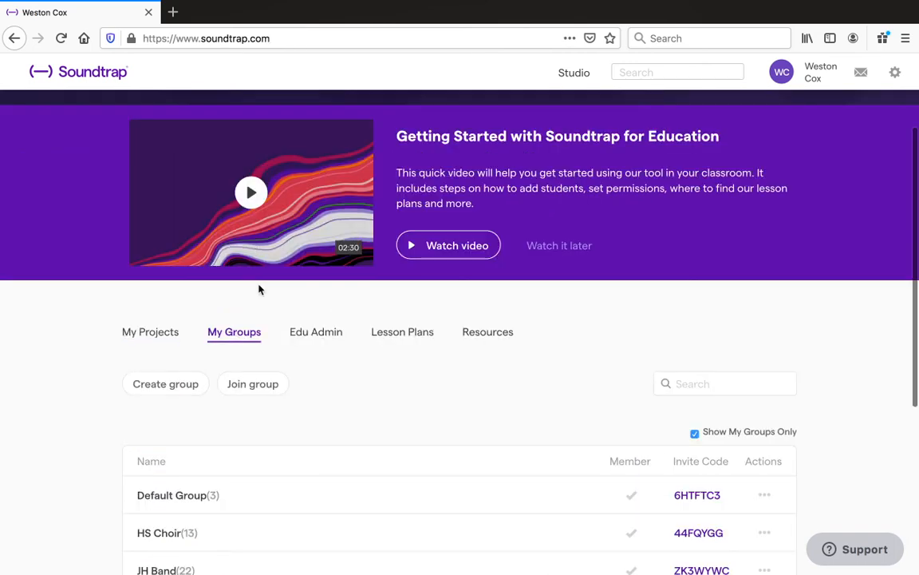
pyautogui.scroll(-2, 289, 468)
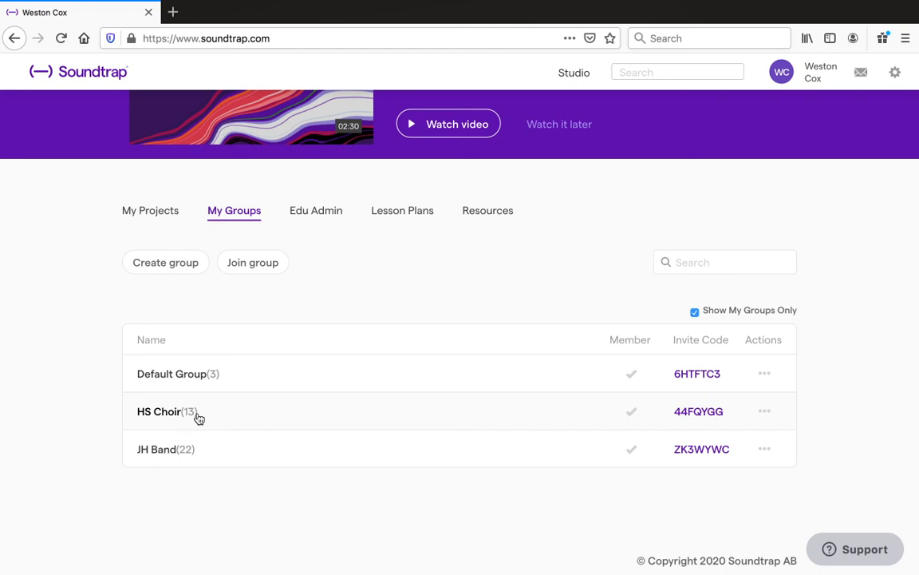
# Go back to My Projects, enter the studio and create a new music project
pyautogui.click(152, 211)
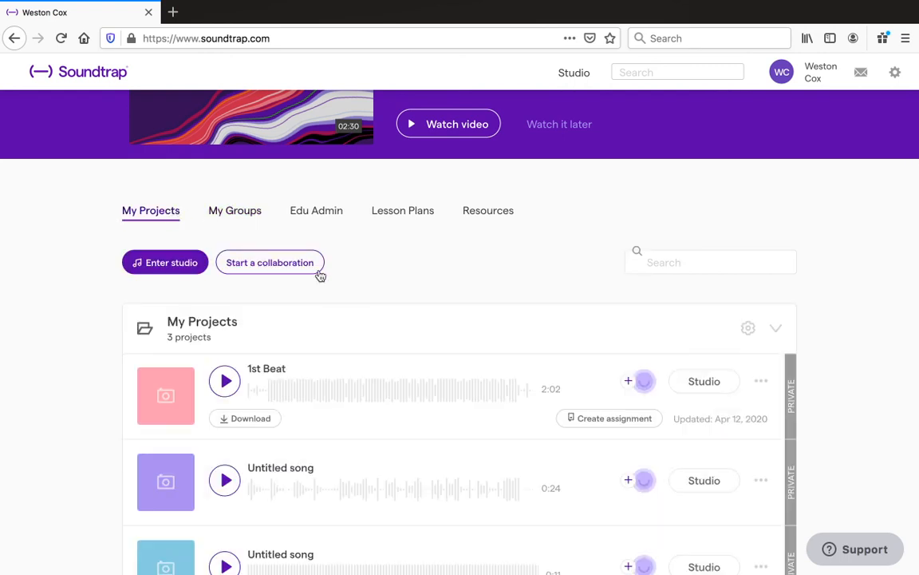
pyautogui.scroll(-2, 386, 351)
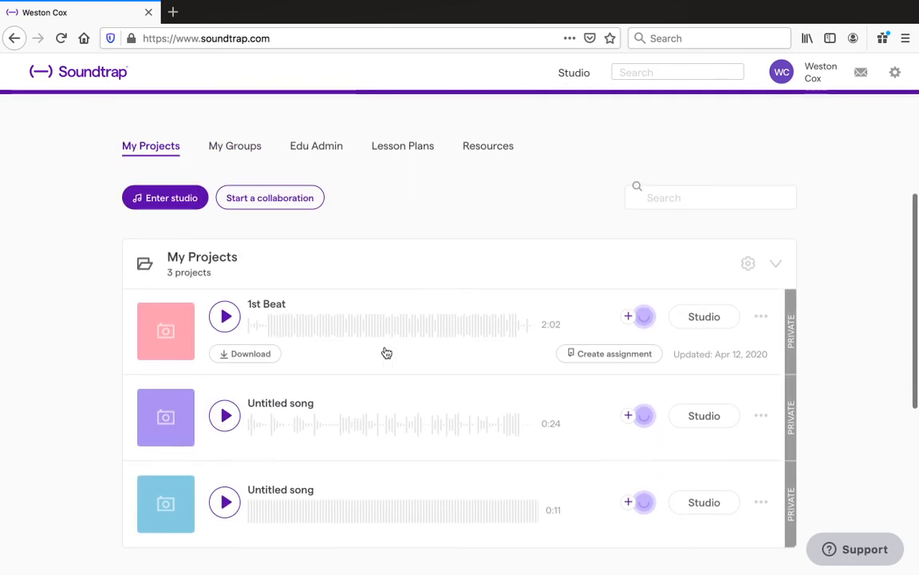
pyautogui.click(176, 203)
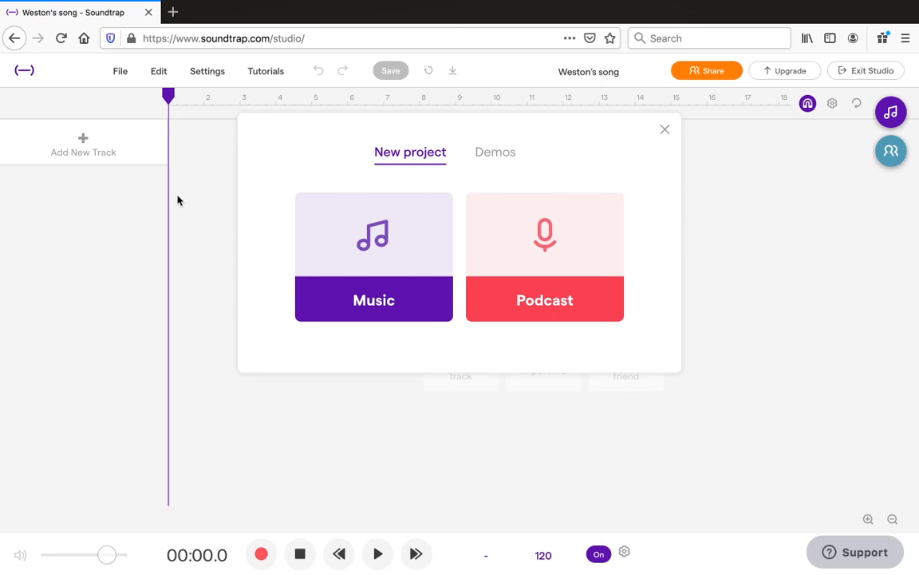
pyautogui.click(376, 251)
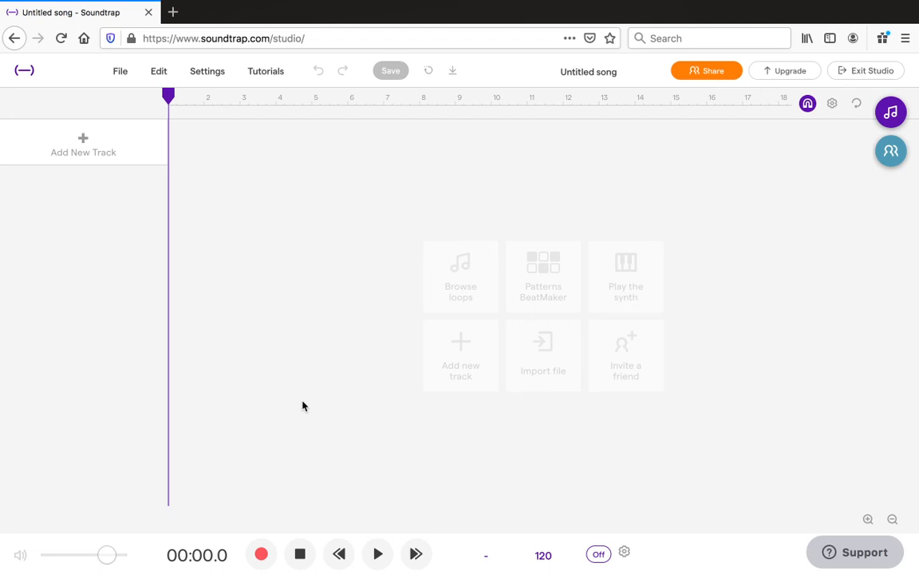
pyautogui.click(546, 563)
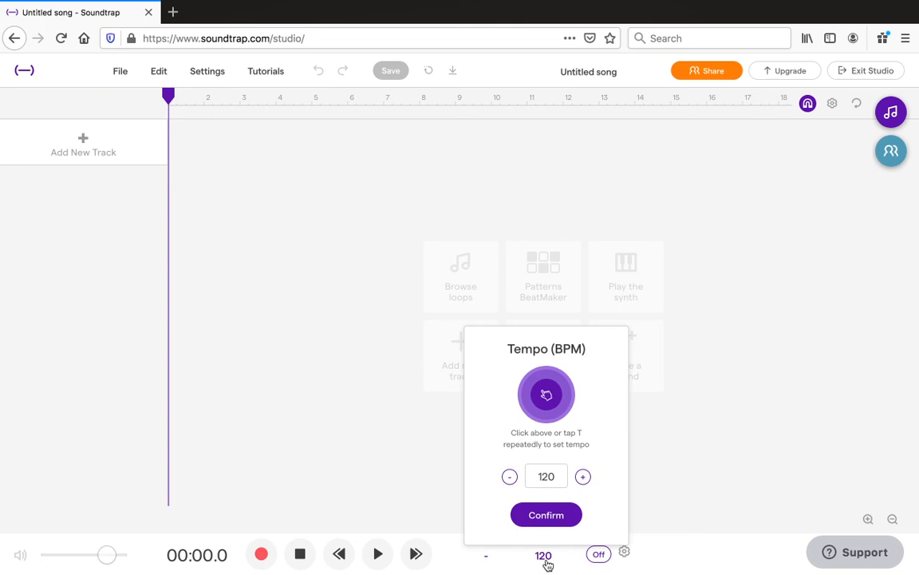
pyautogui.click(582, 476)
pyautogui.click(583, 476)
pyautogui.moveTo(563, 477); pyautogui.dragTo(512, 478)
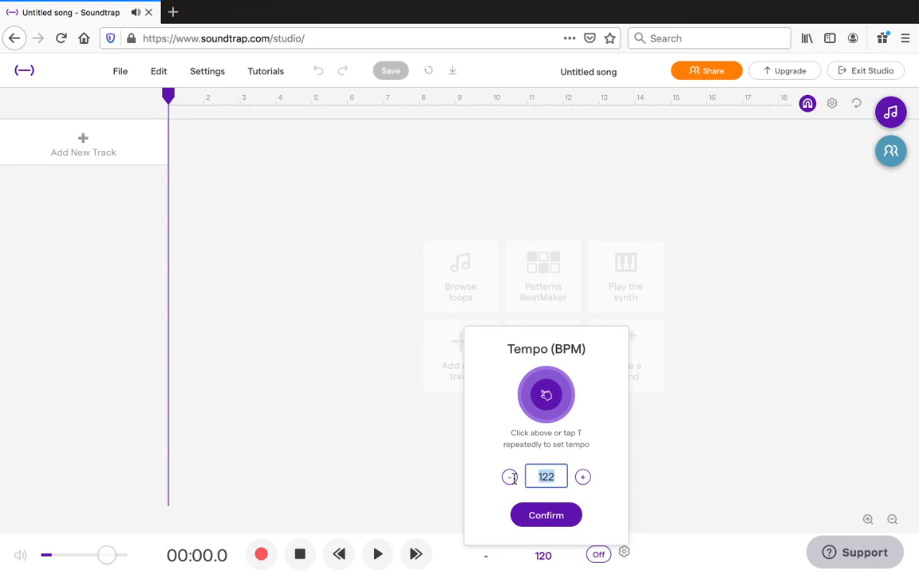
pyautogui.write('140')
pyautogui.moveTo(548, 477); pyautogui.dragTo(515, 477)
pyautogui.write('113')
pyautogui.click(650, 441)
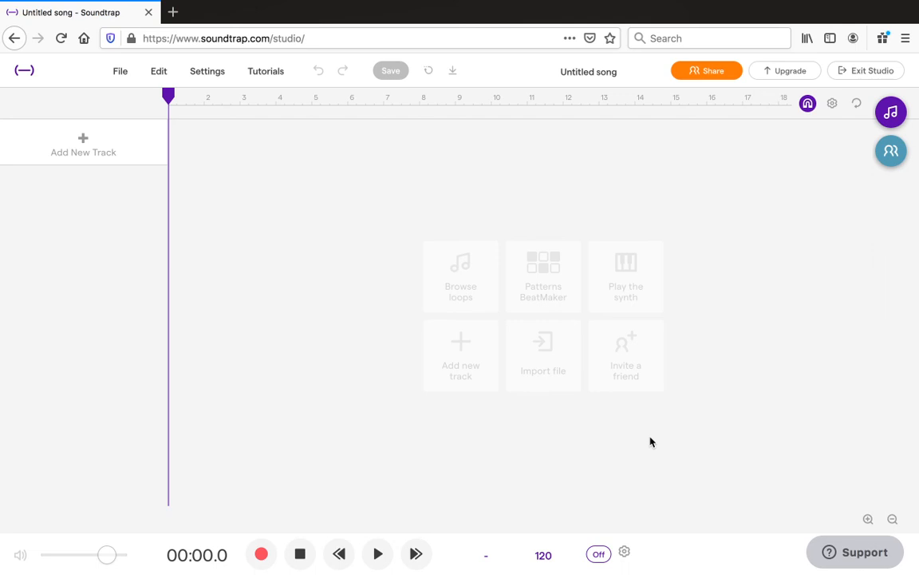
# Set the project tempo to 113 BPM by tapping it in
pyautogui.click(546, 558)
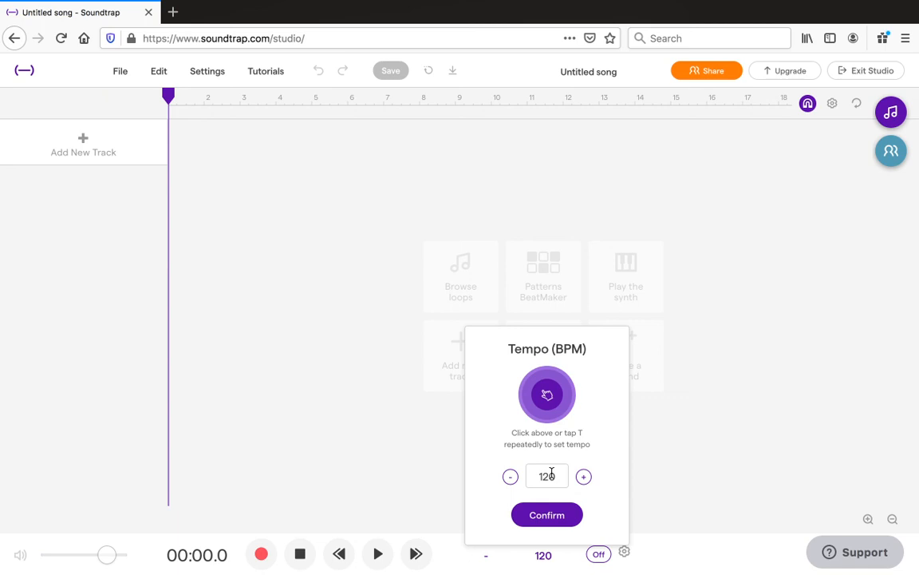
pyautogui.click(547, 394)
pyautogui.click(548, 395)
pyautogui.click(548, 394)
pyautogui.click(547, 516)
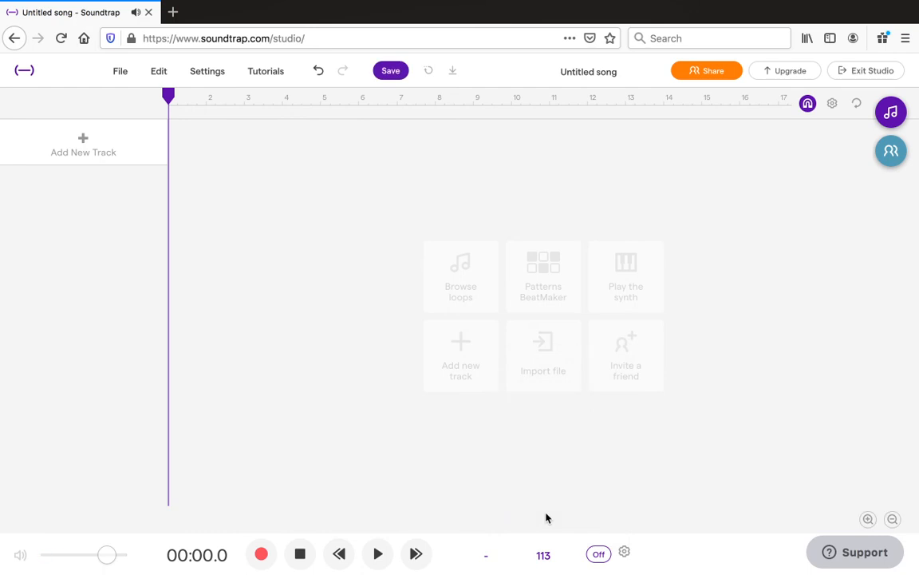
# Set the project tempo to 140 BPM
pyautogui.click(549, 554)
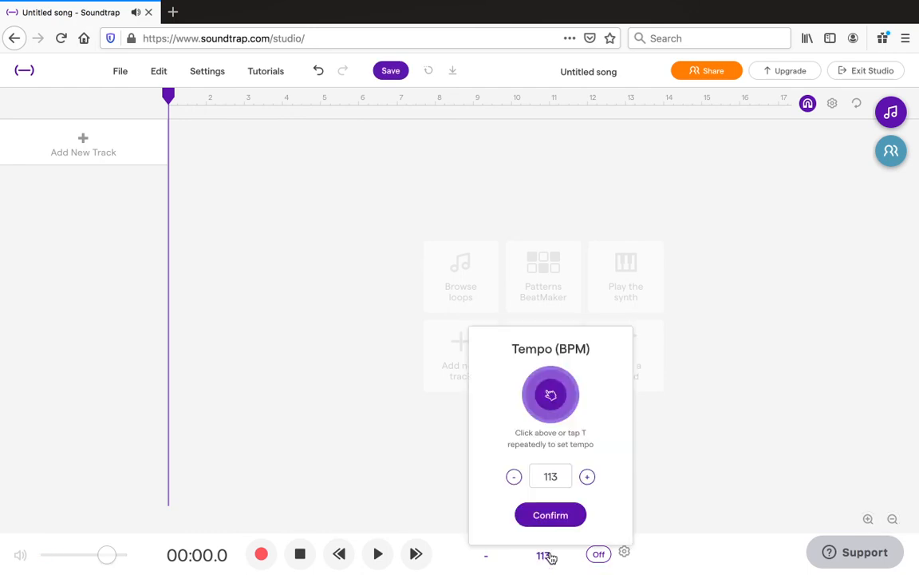
pyautogui.click(560, 476)
pyautogui.moveTo(559, 477); pyautogui.dragTo(514, 482)
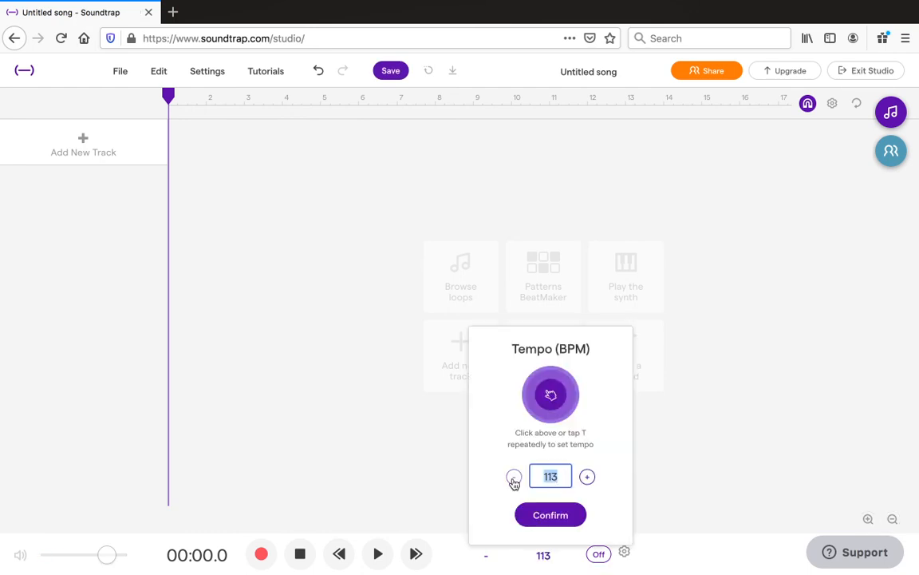
pyautogui.write('140')
pyautogui.press('Return')
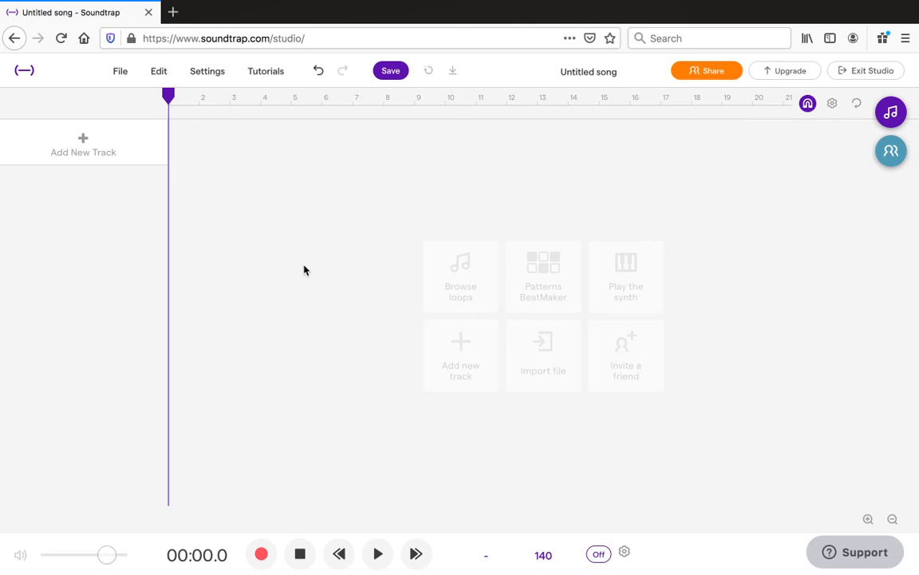
# Add a new Drum & beats track to the empty project
pyautogui.click(83, 138)
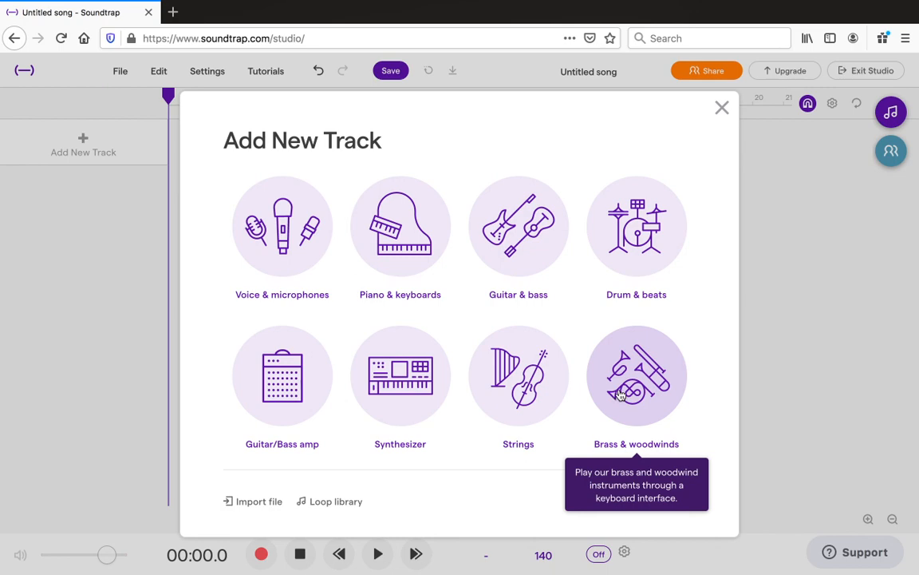
pyautogui.click(652, 214)
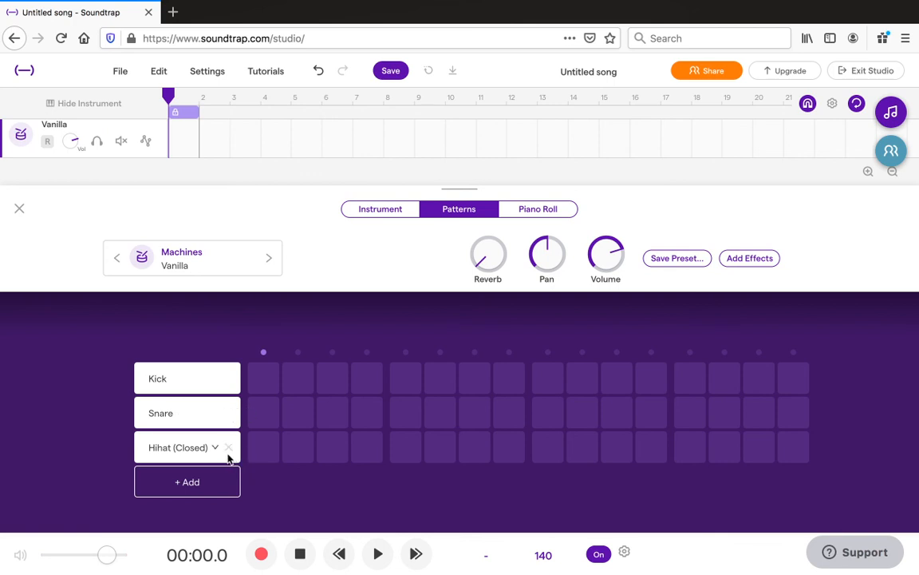
# Try a single kick on step 1 of the drum pattern while it plays, and remove it again
pyautogui.click(273, 374)
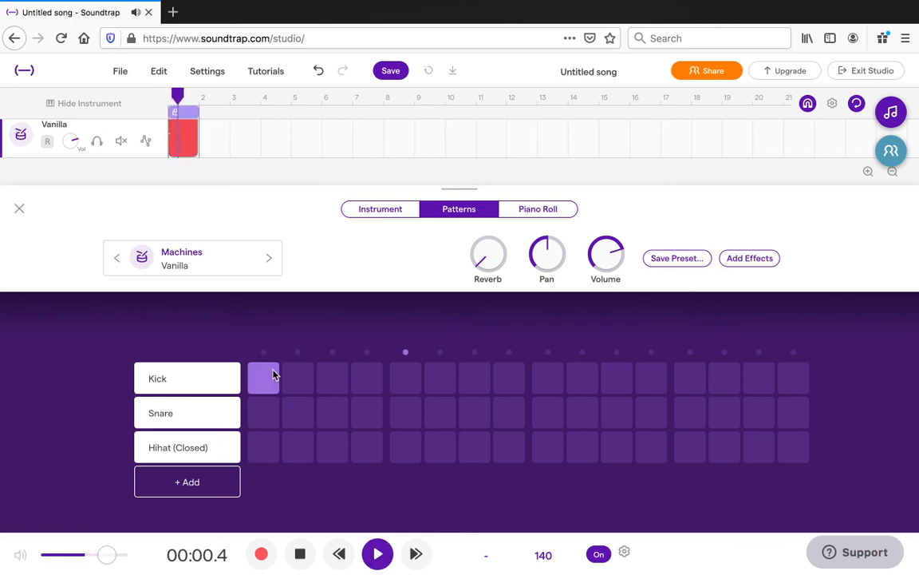
pyautogui.click(548, 447)
pyautogui.click(549, 450)
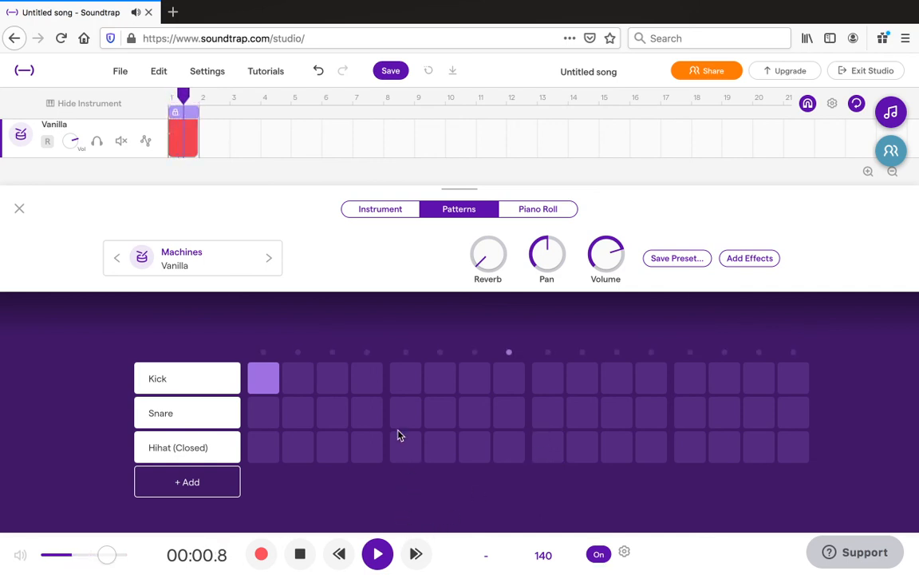
pyautogui.click(388, 563)
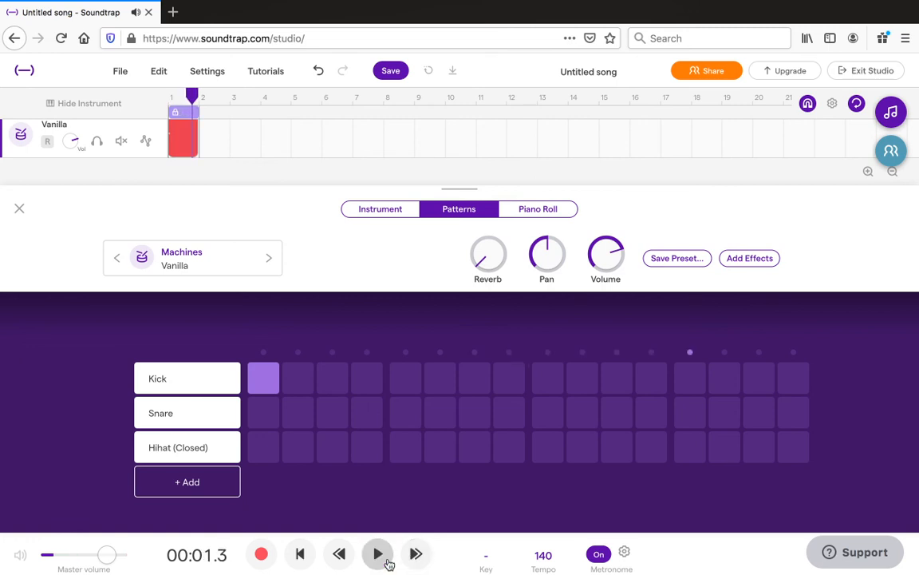
pyautogui.click(257, 372)
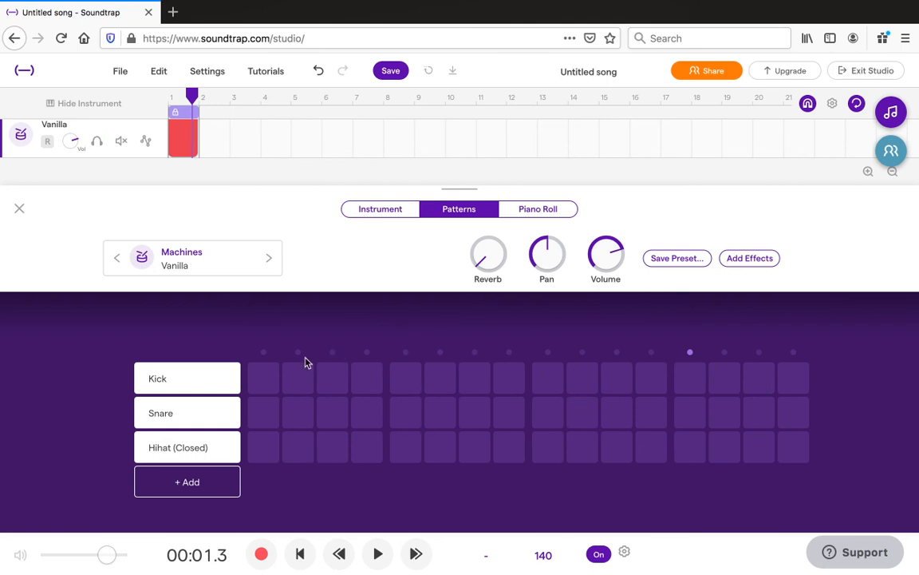
# Place kicks on steps 1, 5, 9 and 13 of the drum pattern, and play it back briefly
pyautogui.click(260, 381)
pyautogui.click(409, 387)
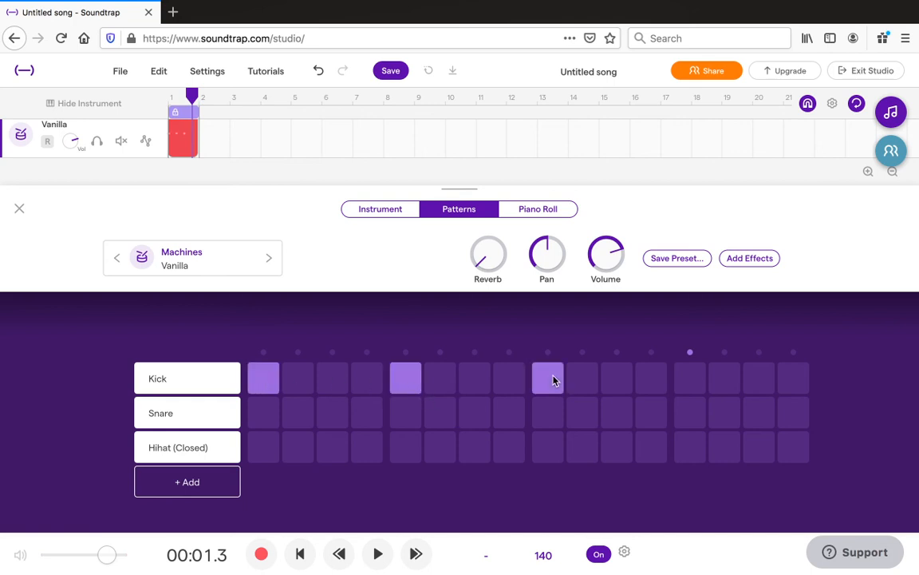
pyautogui.click(691, 390)
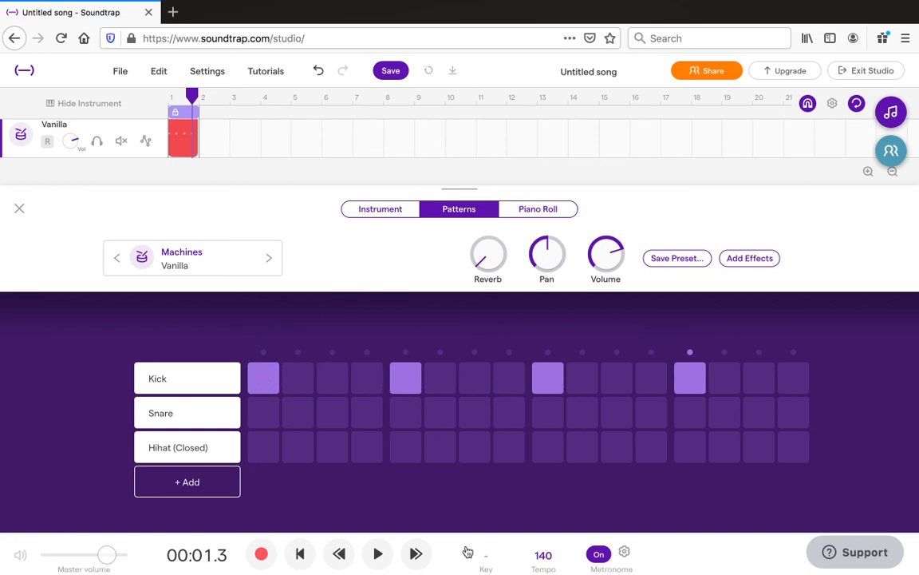
pyautogui.click(378, 554)
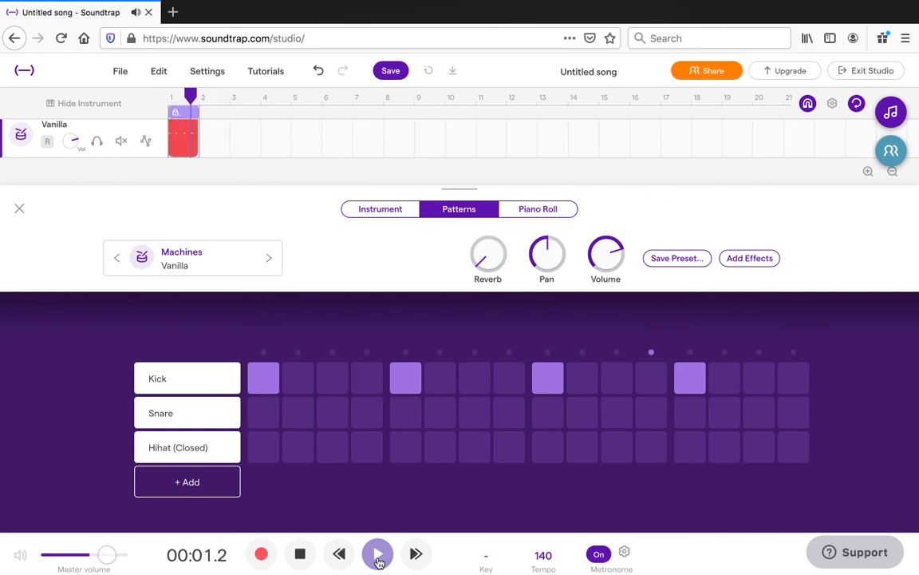
pyautogui.click(379, 561)
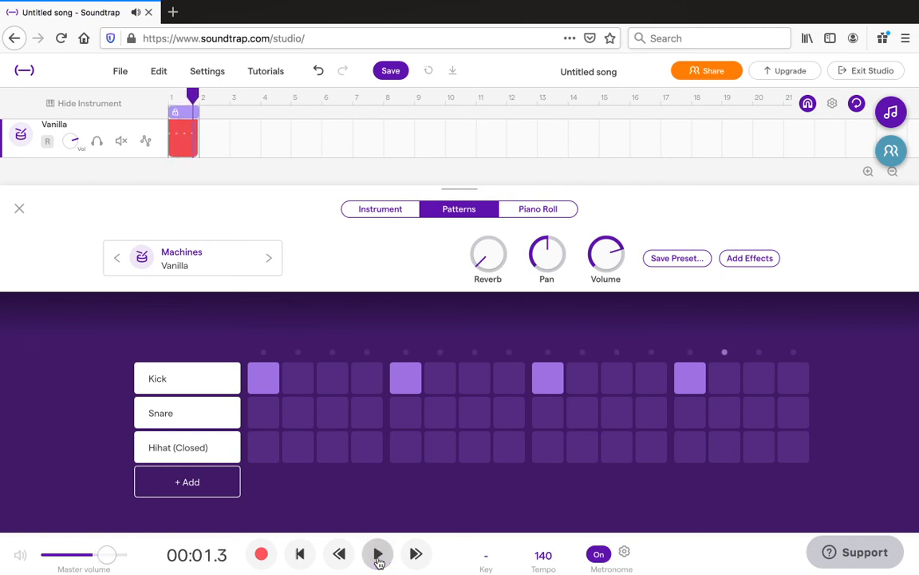
# Remove the kicks on steps 1 and 5 of the pattern, and place them again
pyautogui.click(262, 380)
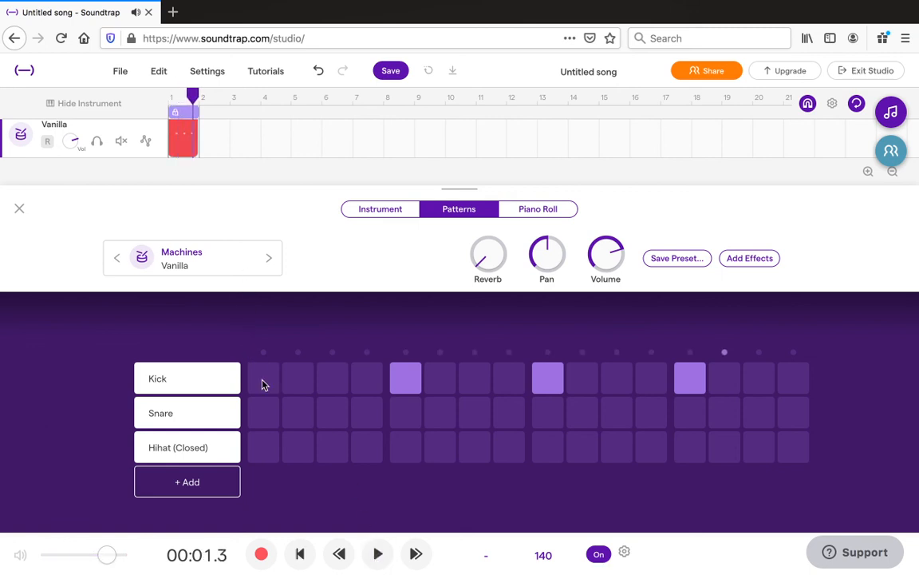
pyautogui.click(399, 371)
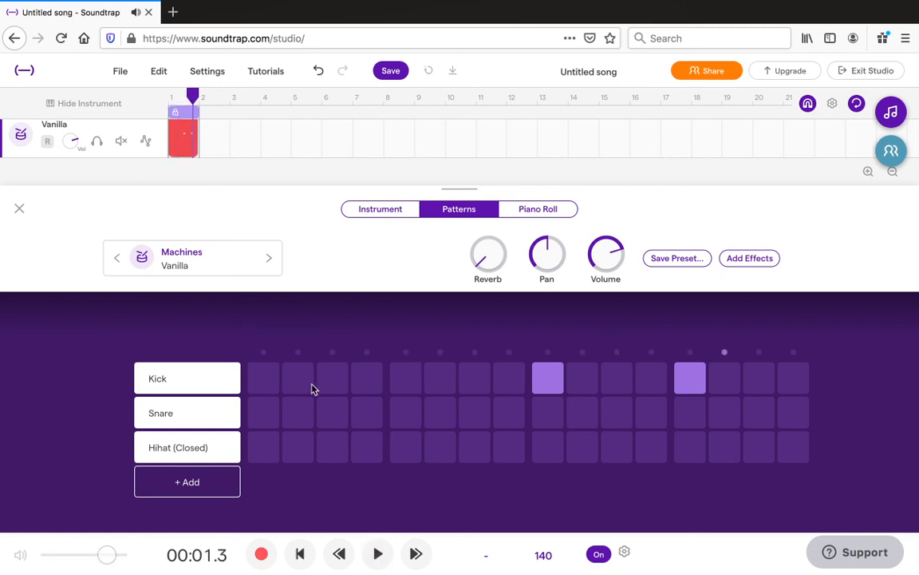
pyautogui.click(267, 377)
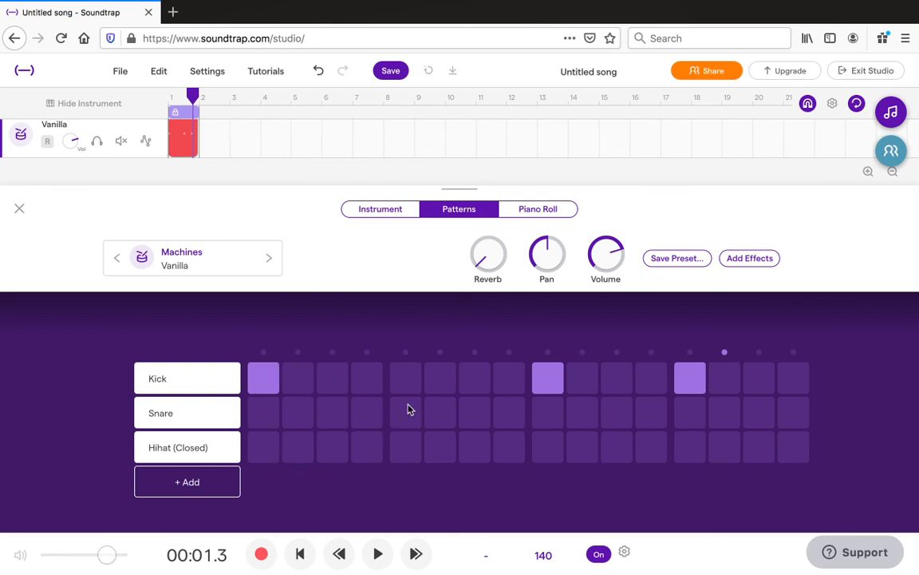
pyautogui.click(404, 381)
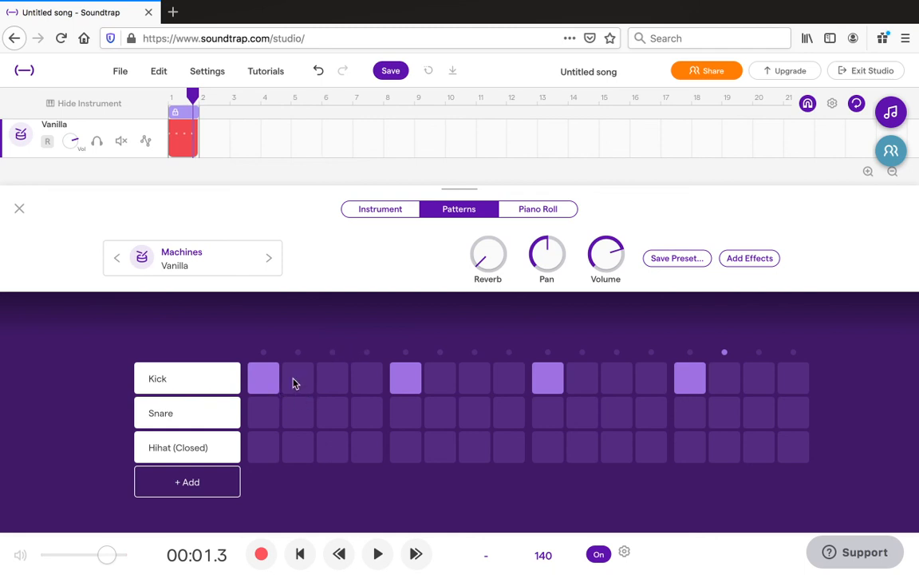
# Add kicks on steps 3, 7, 11 and 15 of the drum pattern, and play it back
pyautogui.click(331, 379)
pyautogui.click(482, 386)
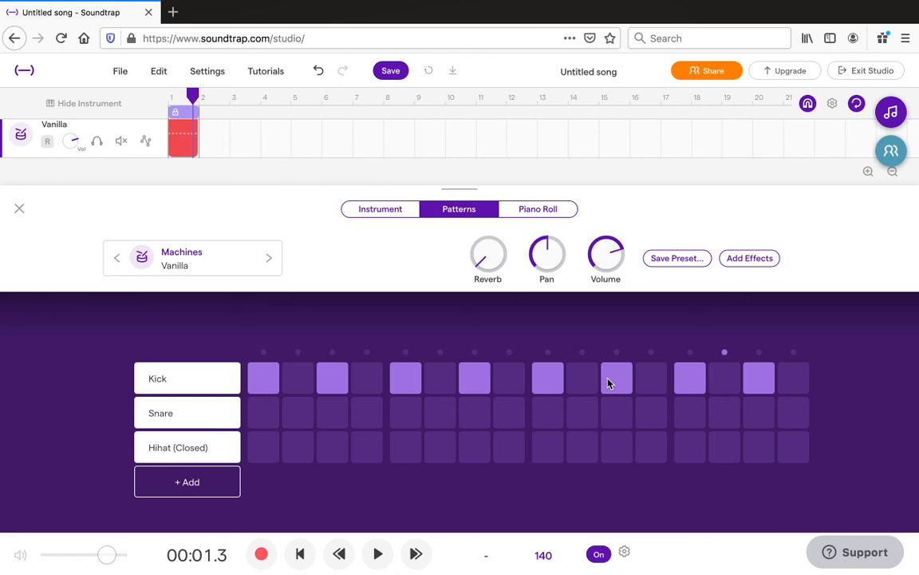
pyautogui.click(377, 554)
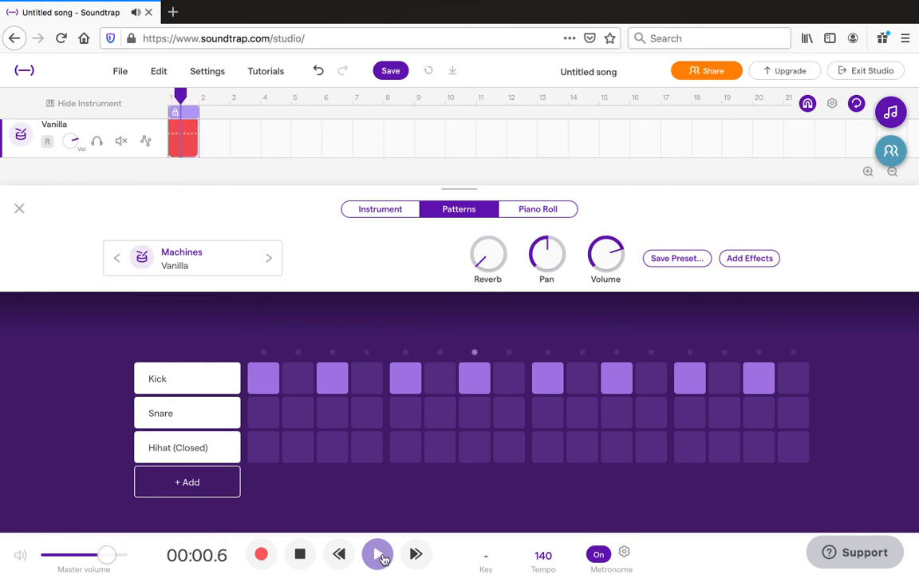
# Stop the playback and remove all kicks from the drum pattern
pyautogui.click(378, 553)
pyautogui.click(258, 377)
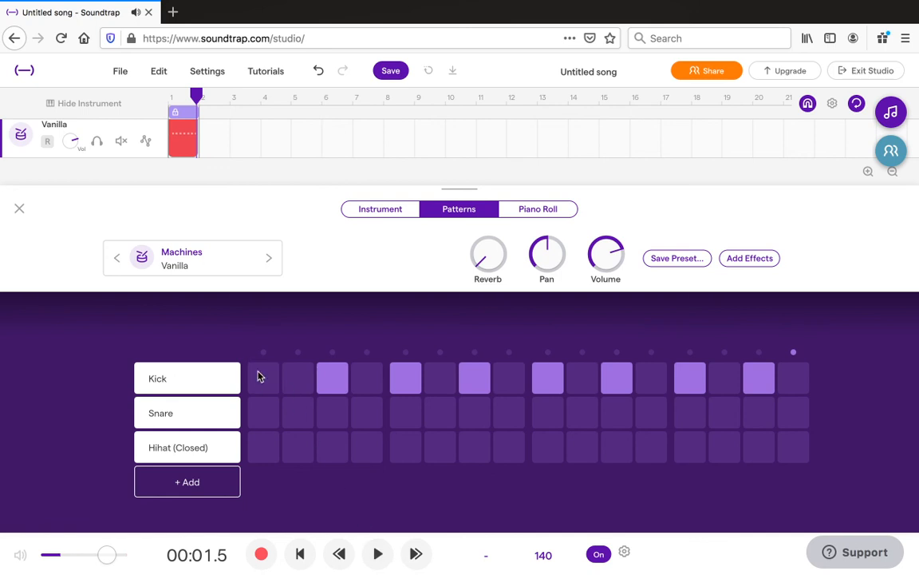
pyautogui.click(343, 374)
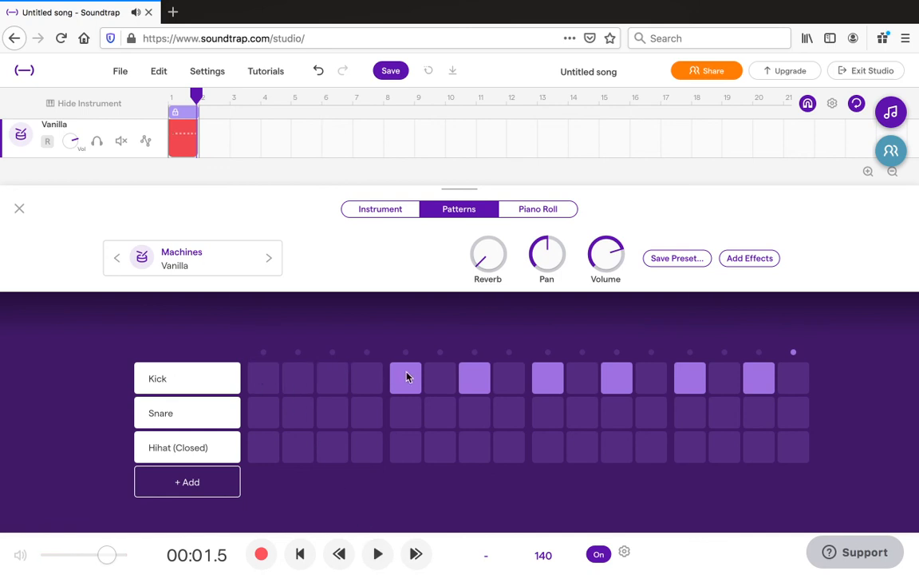
pyautogui.click(479, 382)
pyautogui.click(547, 378)
pyautogui.click(618, 379)
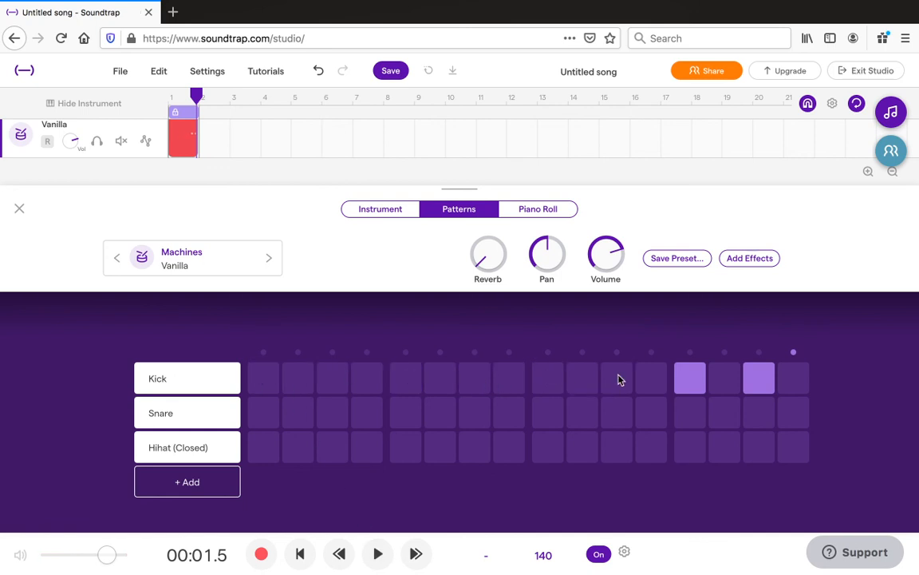
pyautogui.click(688, 380)
pyautogui.click(760, 380)
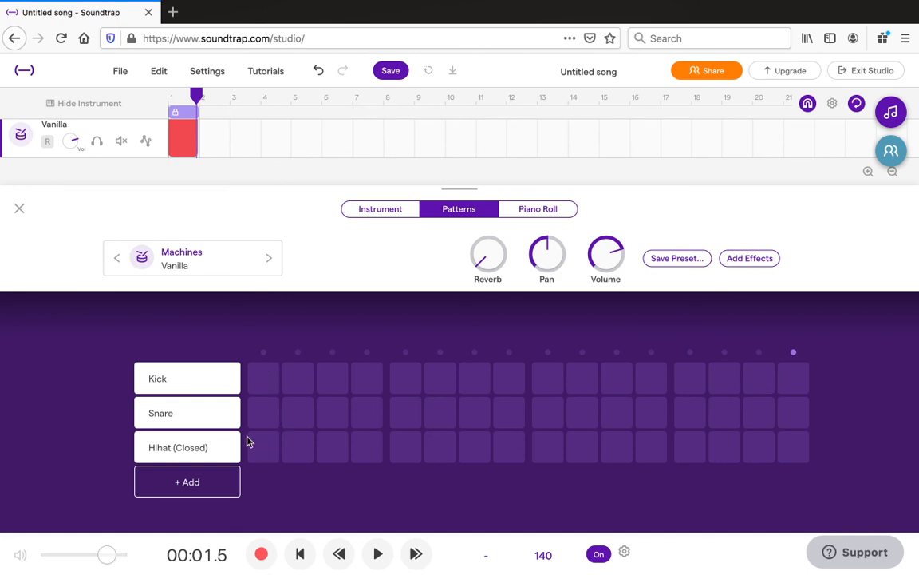
# Try closed hi-hats on all 16 steps of the drum pattern, play it back, and remove them again
pyautogui.moveTo(353, 378)
pyautogui.mouseDown()
pyautogui.moveTo(303, 369)
pyautogui.moveTo(301, 380)
pyautogui.moveTo(345, 381)
pyautogui.mouseUp()
pyautogui.click(275, 383)
pyautogui.moveTo(281, 456); pyautogui.dragTo(356, 455)
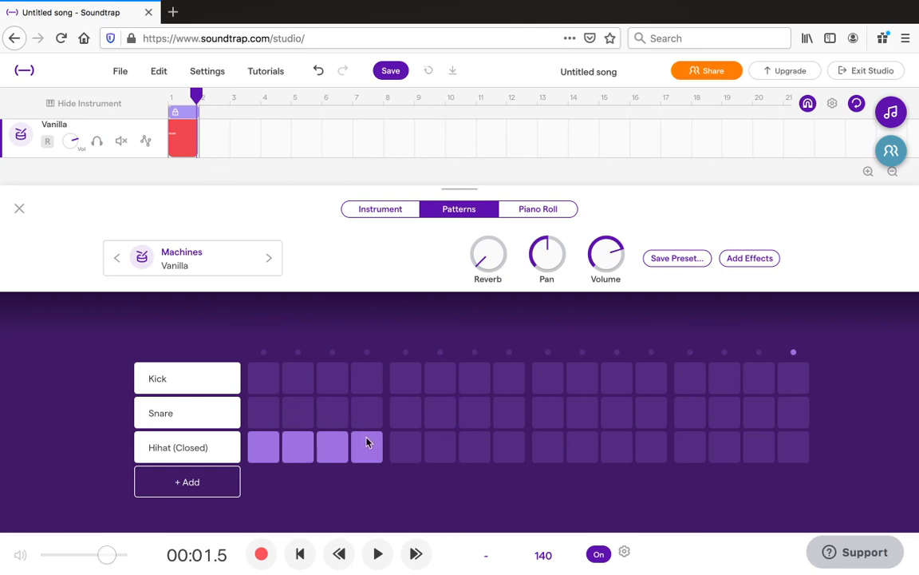
pyautogui.moveTo(366, 442); pyautogui.dragTo(765, 452)
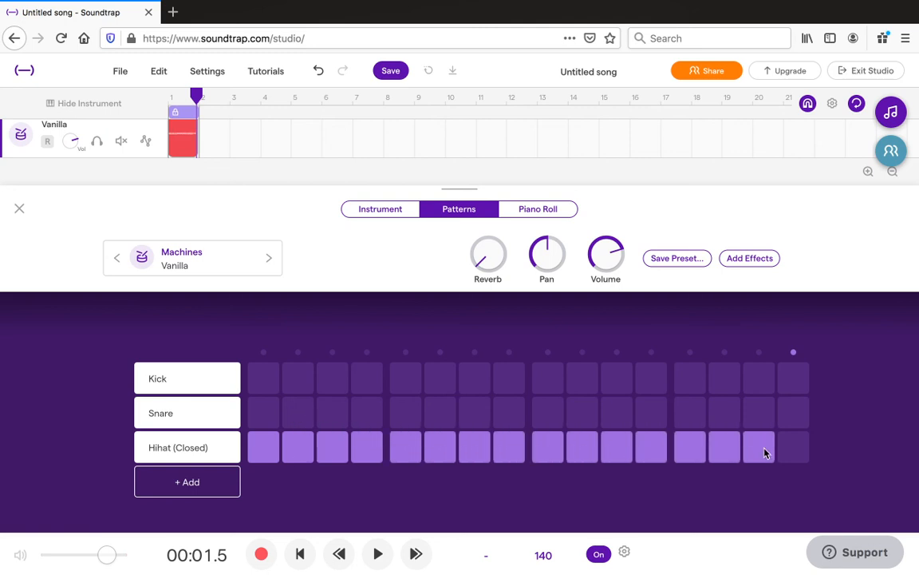
pyautogui.click(378, 556)
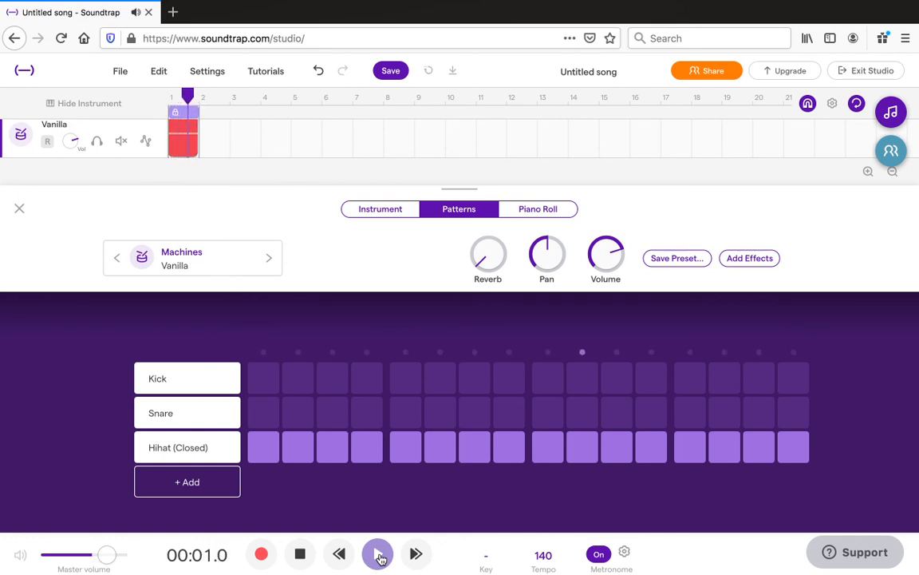
pyautogui.click(379, 557)
pyautogui.click(258, 457)
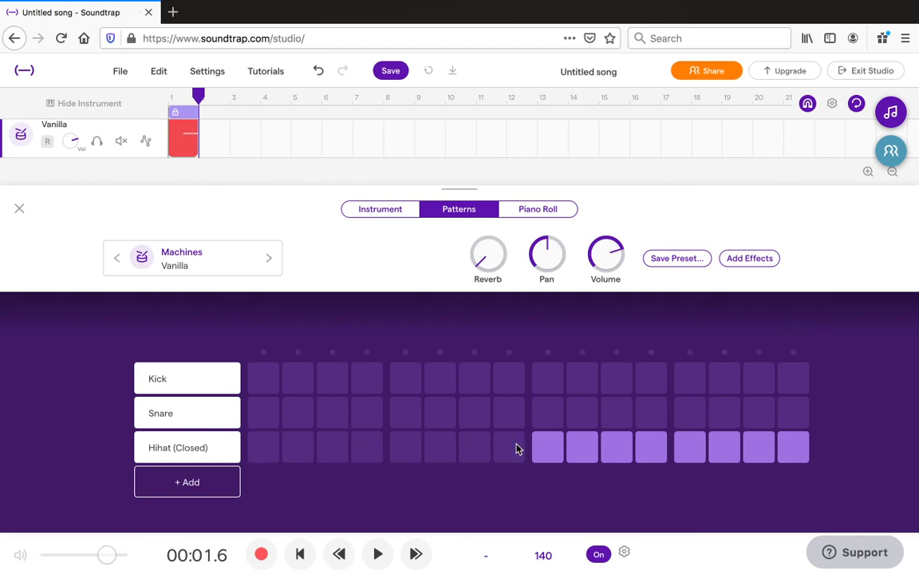
pyautogui.moveTo(581, 452)
pyautogui.mouseDown()
pyautogui.moveTo(646, 441)
pyautogui.moveTo(716, 454)
pyautogui.moveTo(758, 445)
pyautogui.mouseUp()
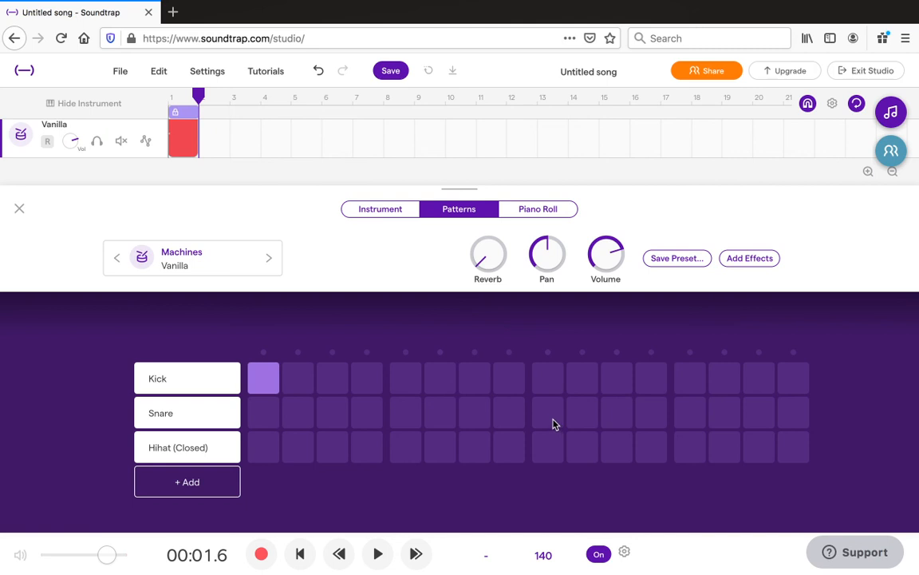
# Place a kick on step 1 and a snare on step 9 of the drum pattern, and play it back
pyautogui.click(267, 372)
pyautogui.click(551, 409)
pyautogui.click(376, 554)
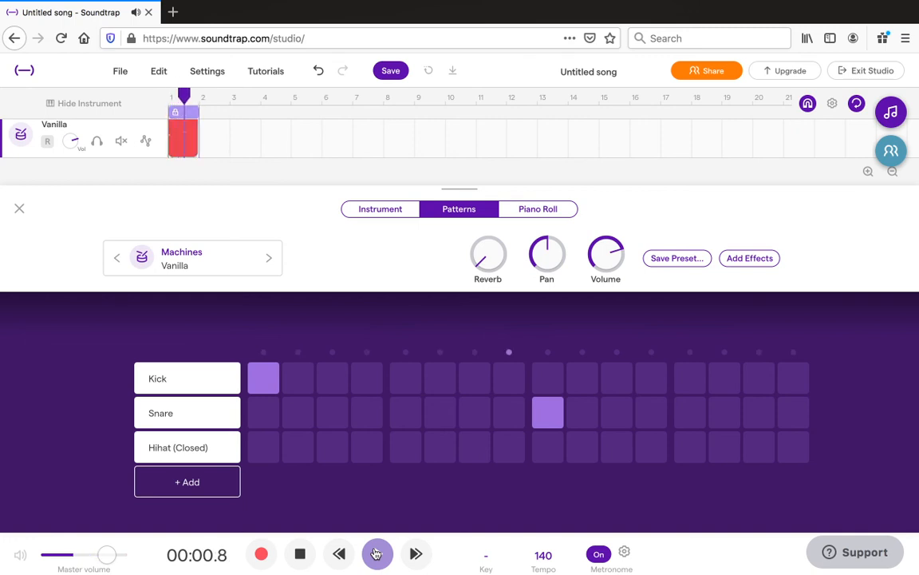
pyautogui.click(376, 554)
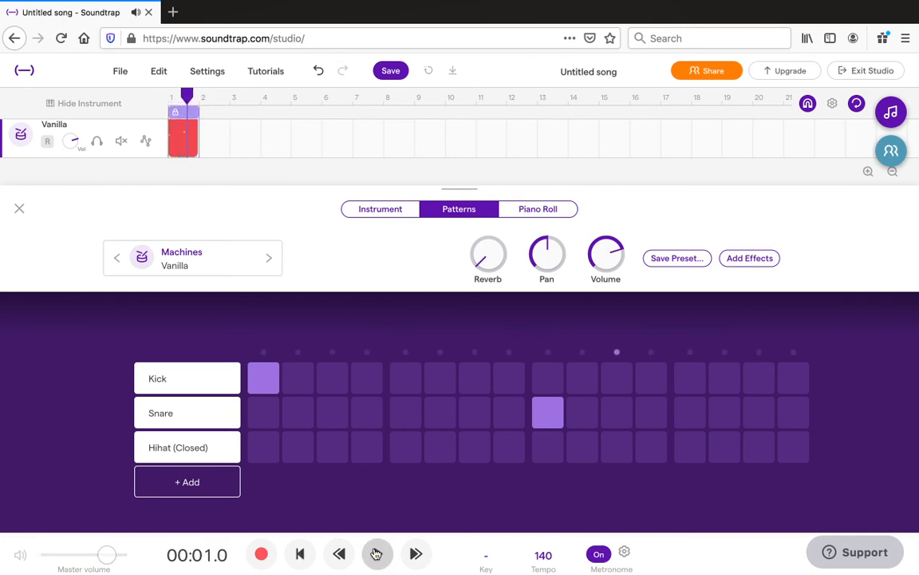
# Place closed hi-hats on every odd step from 1 to 15 of the drum pattern, and play it back
pyautogui.moveTo(208, 451)
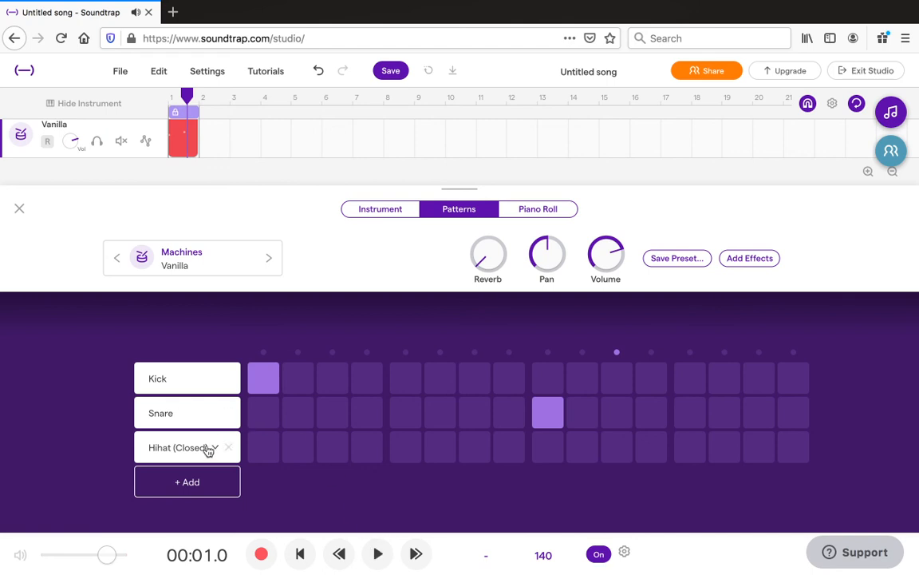
pyautogui.click(259, 448)
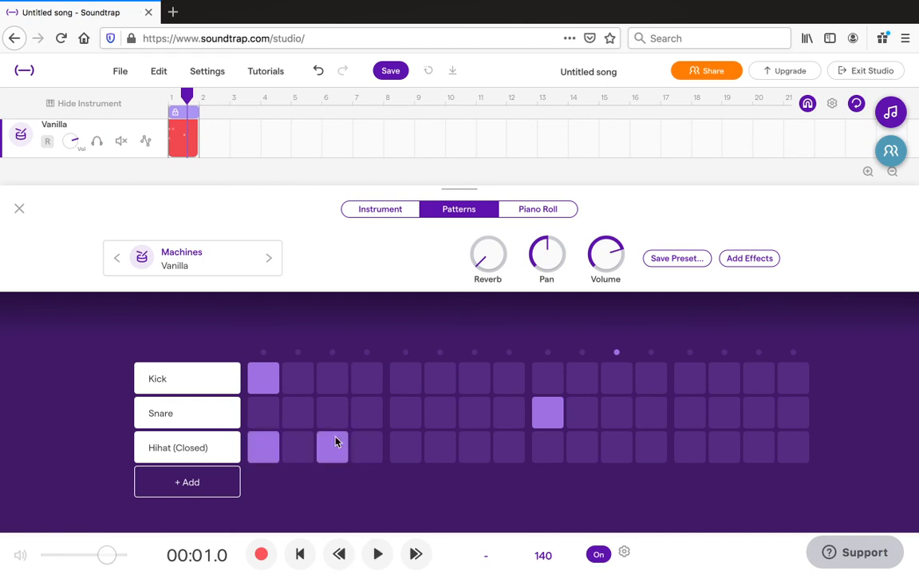
pyautogui.click(402, 441)
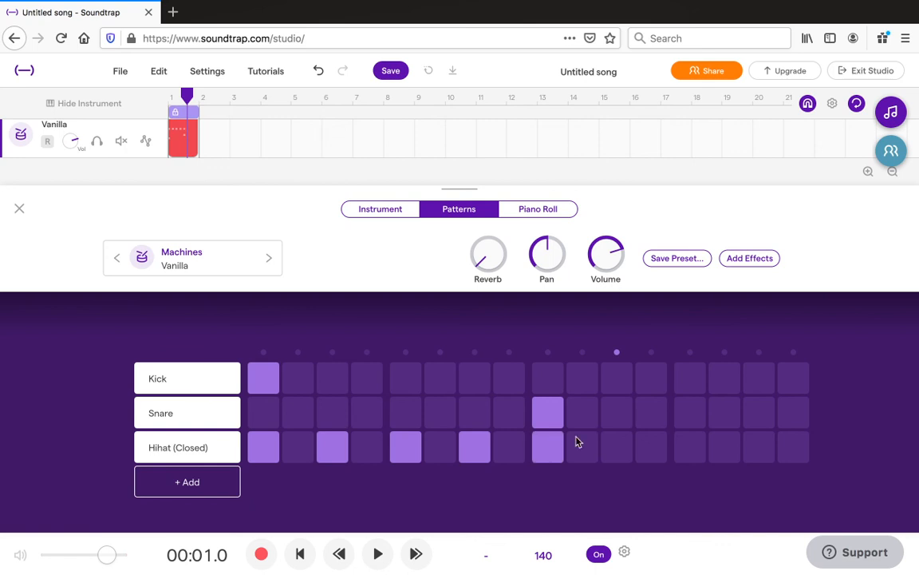
pyautogui.click(697, 445)
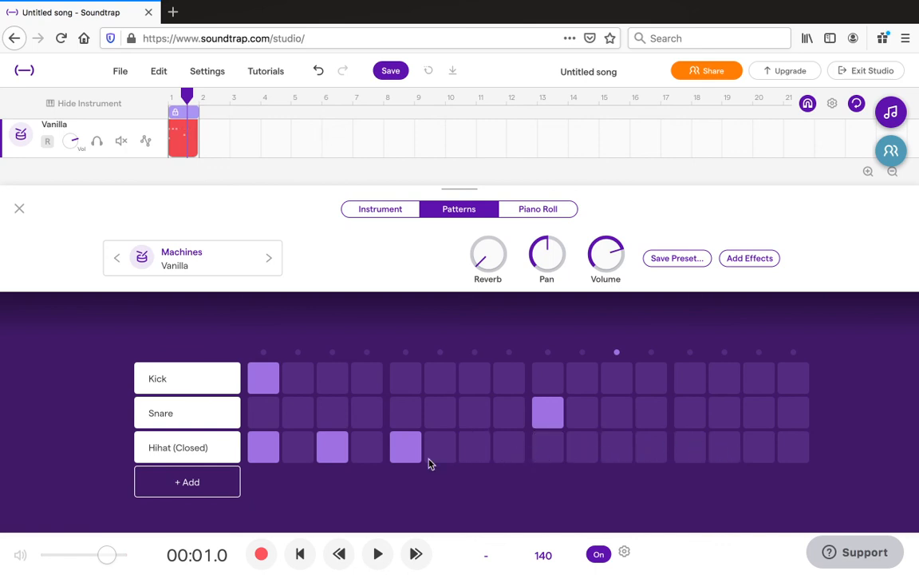
pyautogui.click(406, 449)
pyautogui.click(333, 447)
pyautogui.click(263, 448)
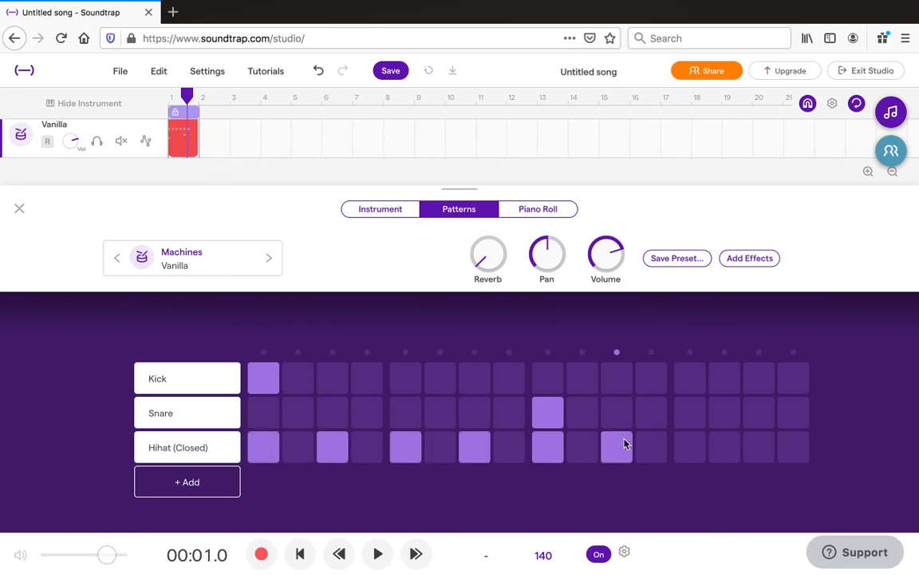
pyautogui.click(380, 555)
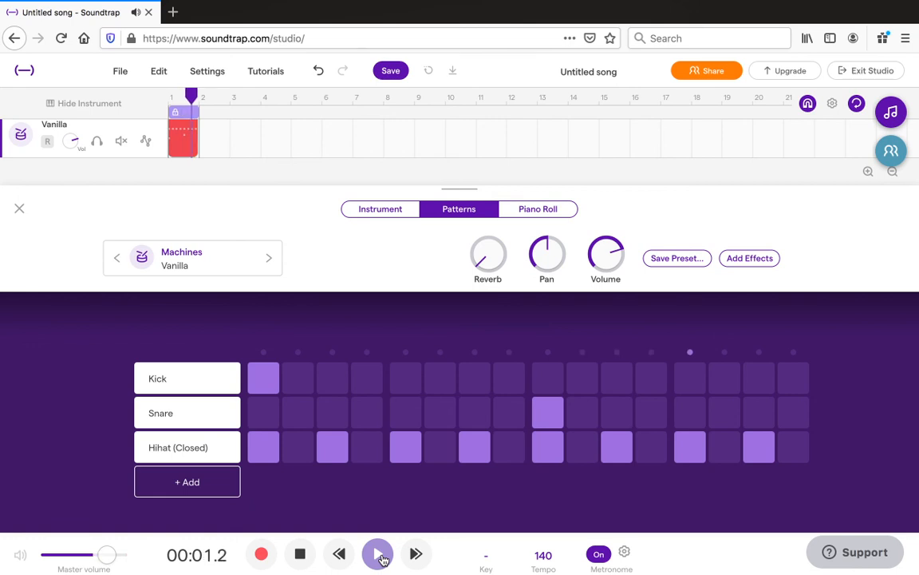
pyautogui.click(378, 562)
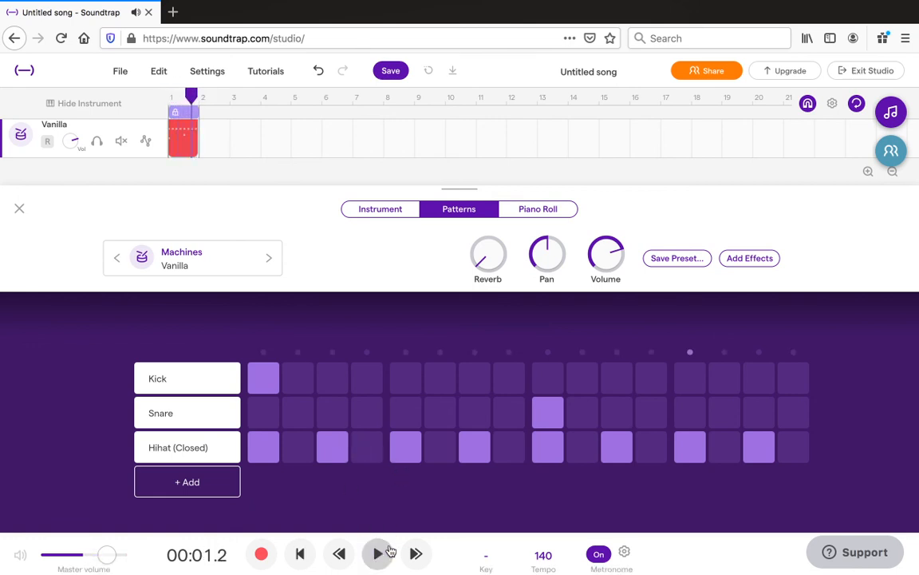
# Add closed hi-hats on steps 6, 8, 12, 14 and 16 of the pattern, and listen to it
pyautogui.click(506, 444)
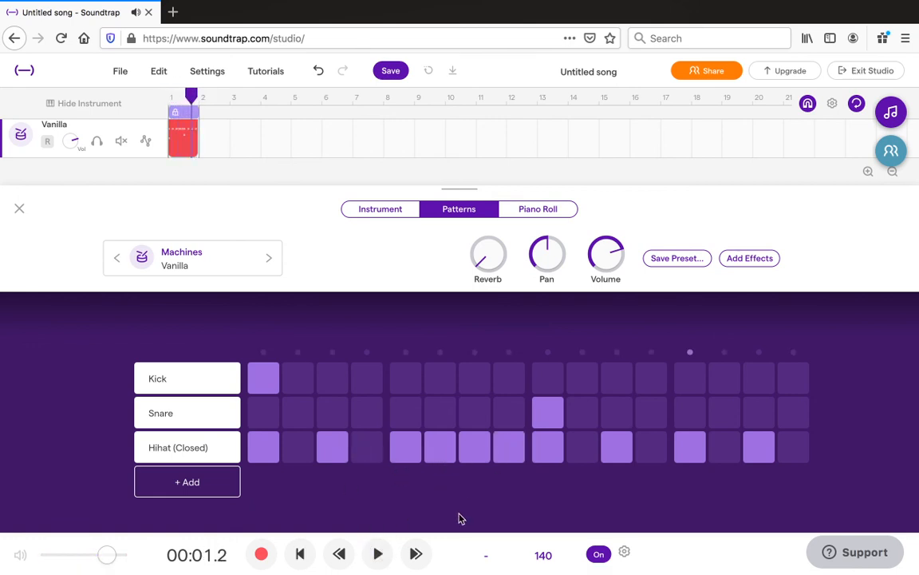
pyautogui.click(379, 564)
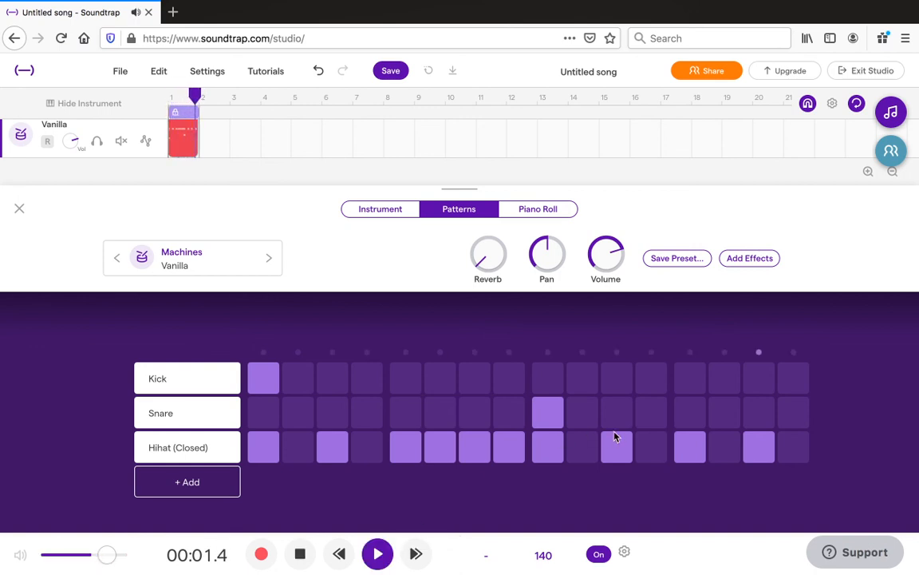
pyautogui.click(652, 444)
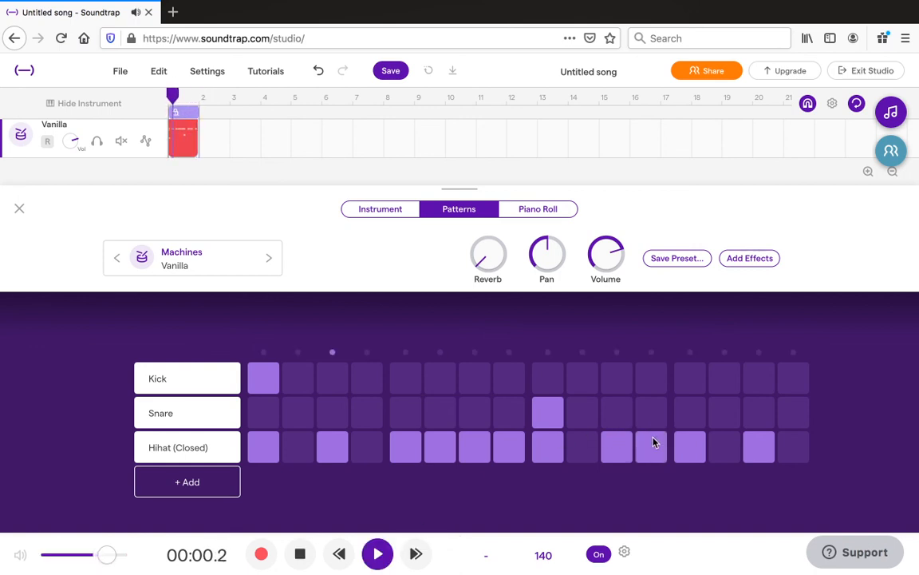
pyautogui.click(736, 451)
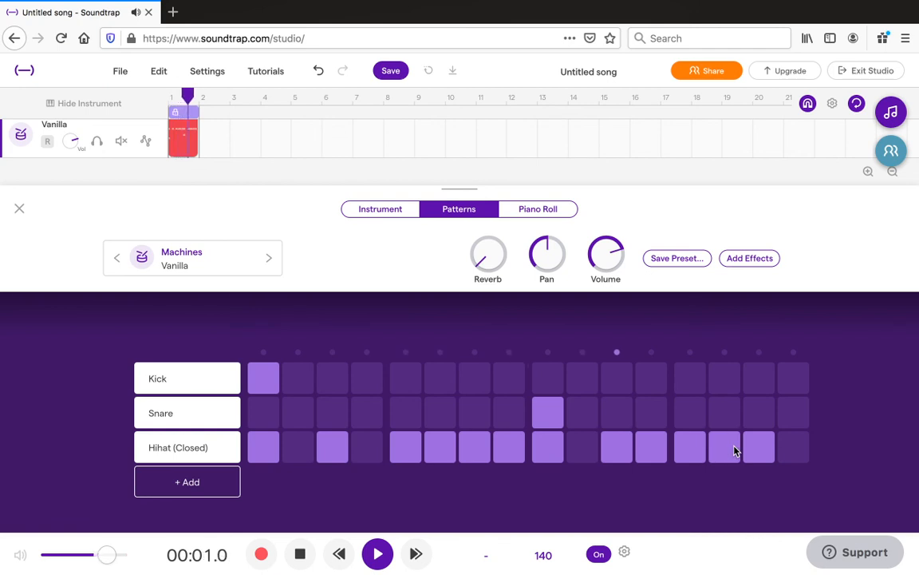
pyautogui.click(794, 447)
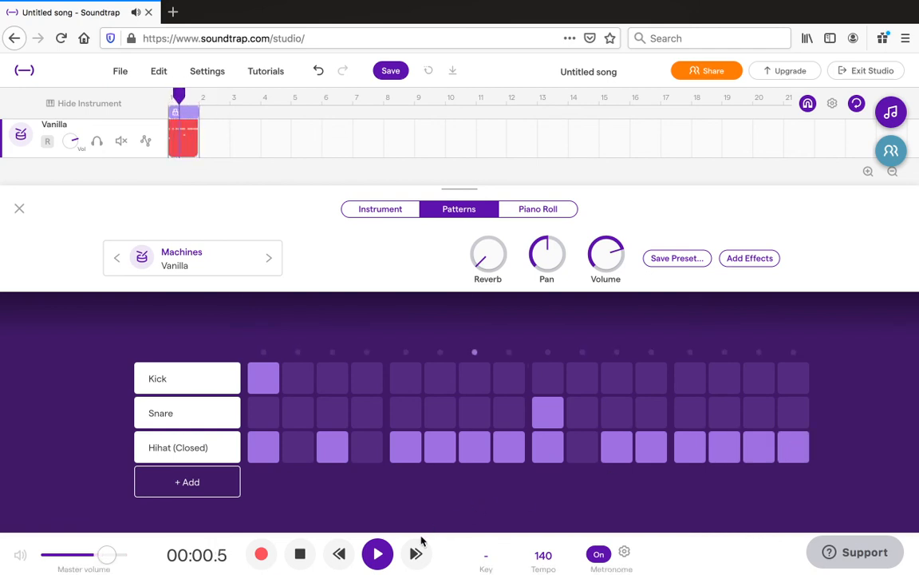
pyautogui.click(379, 561)
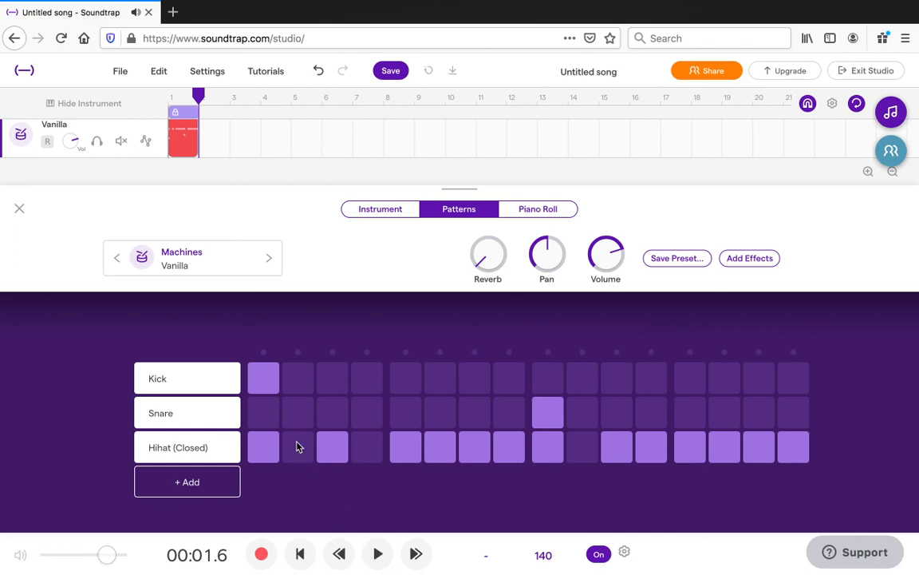
# Add Hihat (Open), Crash and Ride rows, and play the pattern with an open hi-hat on step 2
pyautogui.click(186, 487)
pyautogui.click(180, 498)
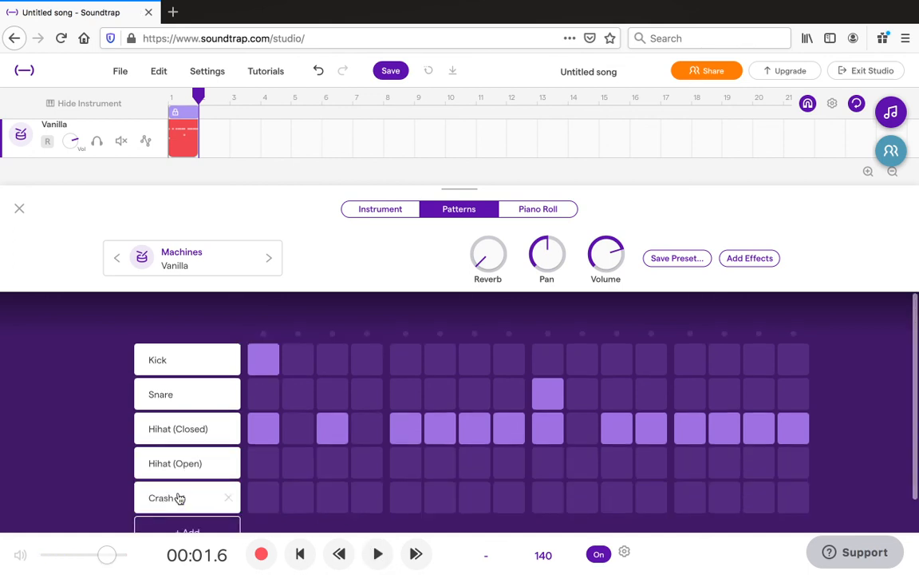
pyautogui.scroll(-1, 197, 435)
pyautogui.click(174, 500)
pyautogui.scroll(-1, 168, 509)
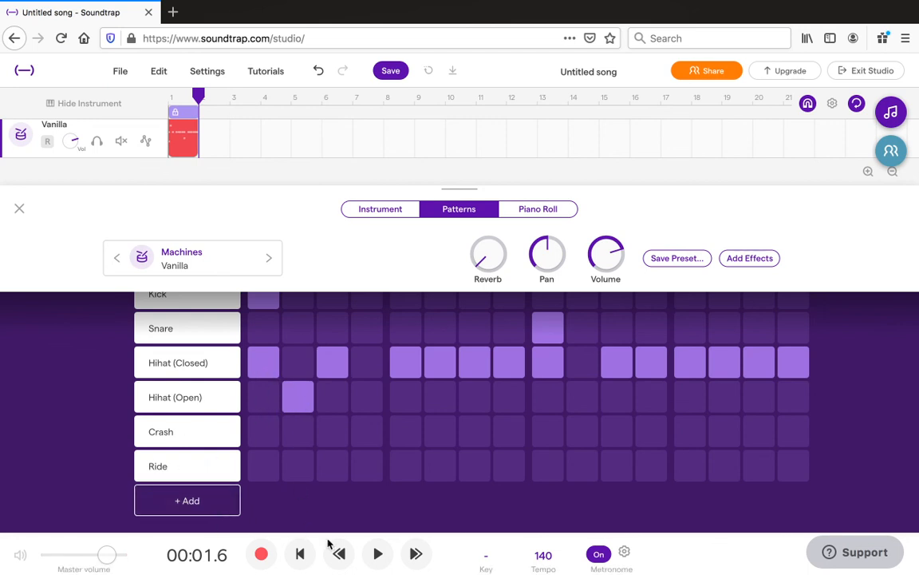
pyautogui.click(378, 554)
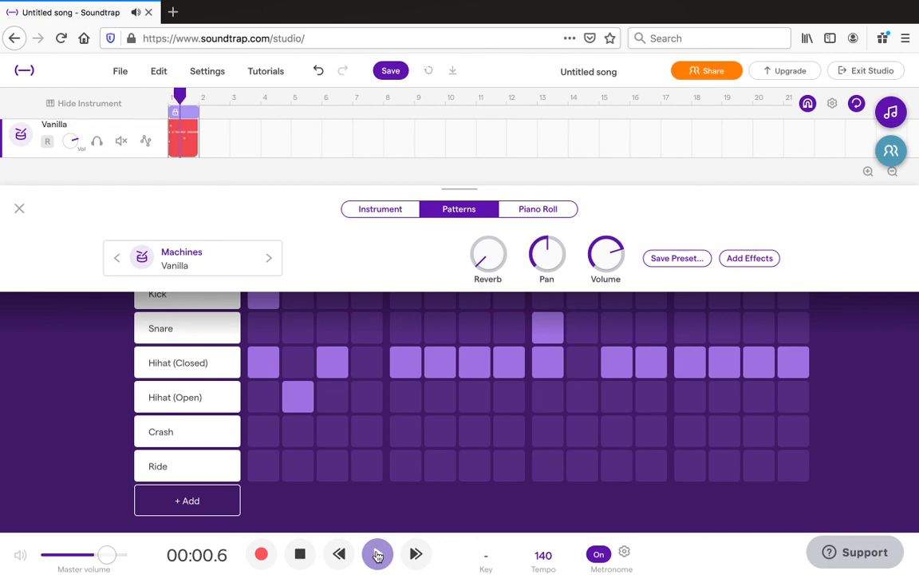
pyautogui.click(377, 554)
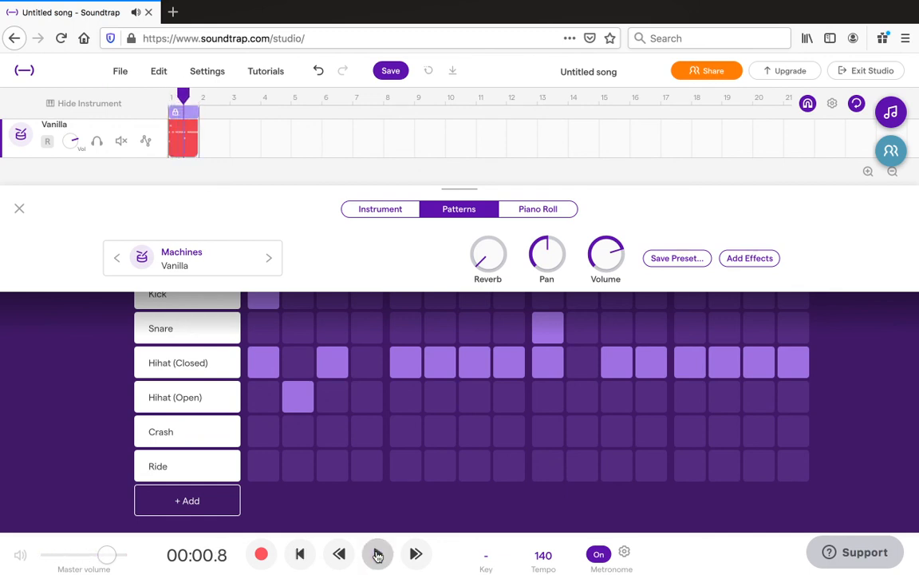
# Add High Tom and Mid Tom rows to the pattern, and remove the open hi-hat from step 2
pyautogui.click(189, 499)
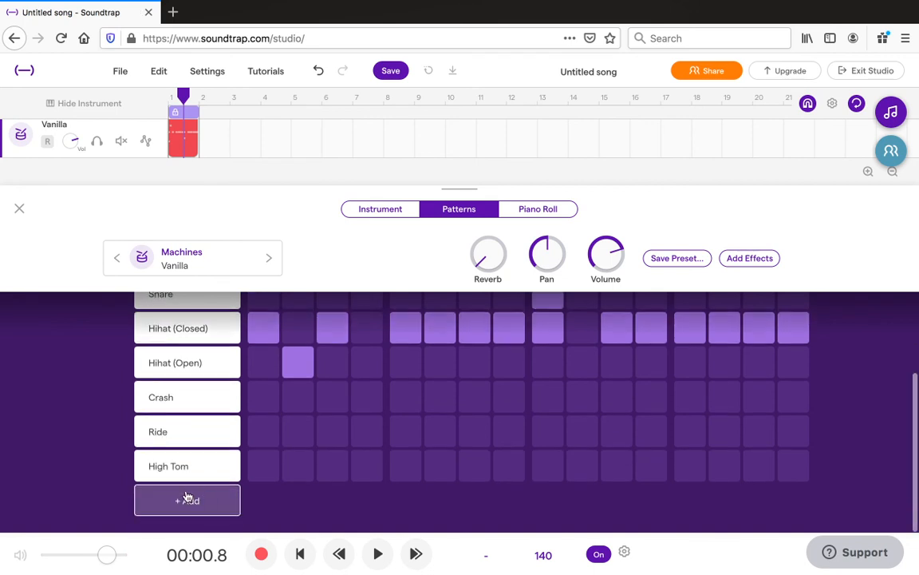
pyautogui.click(187, 496)
pyautogui.click(184, 500)
pyautogui.click(111, 484)
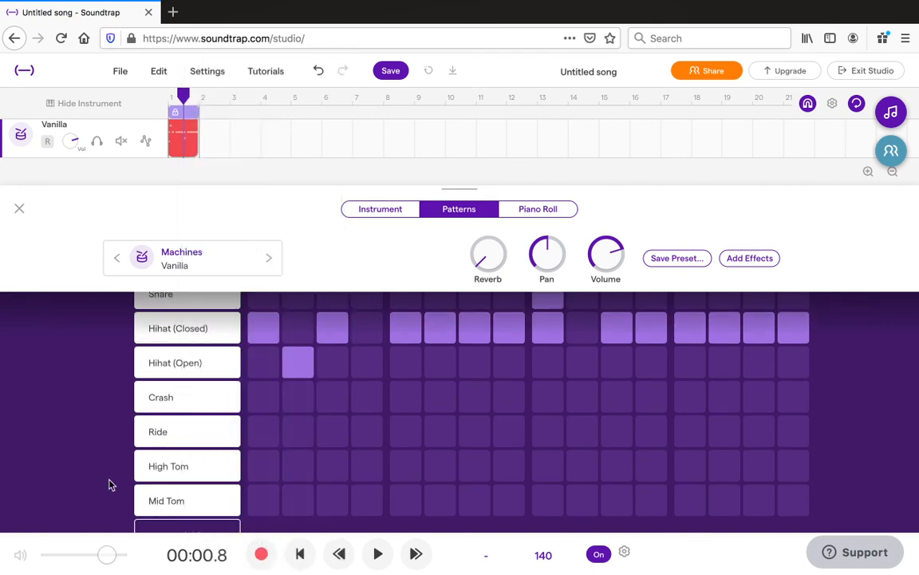
pyautogui.scroll(-1, 112, 480)
pyautogui.scroll(3, 111, 475)
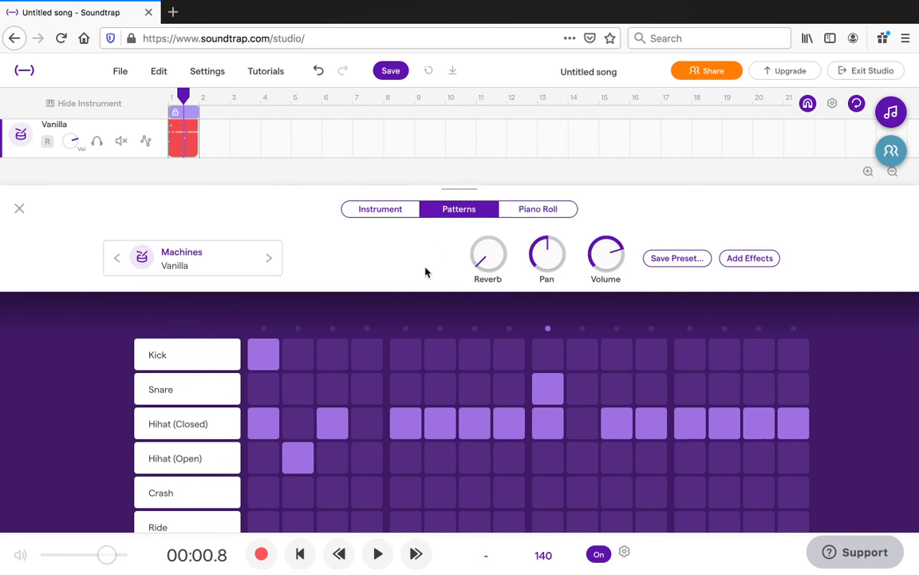
pyautogui.scroll(-1, 415, 374)
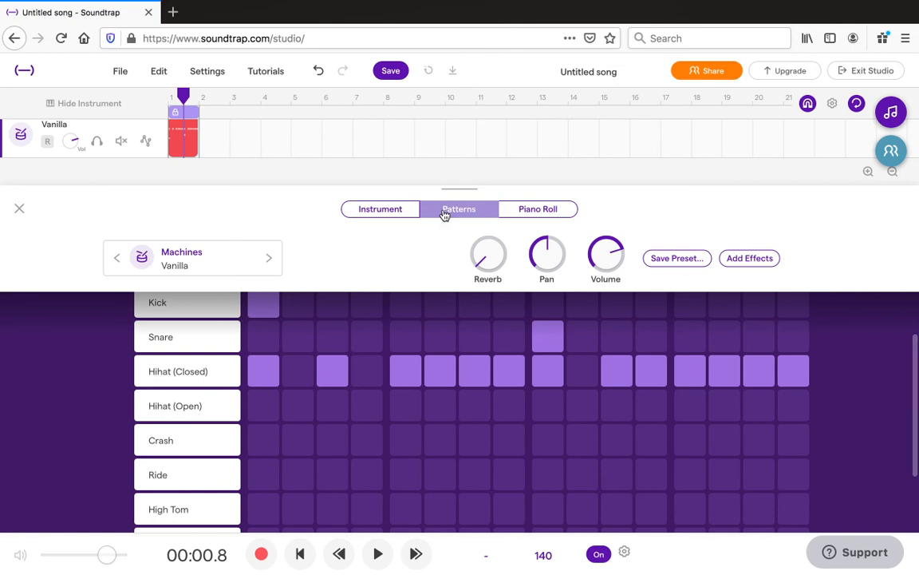
# Switch the drum track to the Instrument view and audition the pads 8, 1, T, E and J
pyautogui.click(407, 209)
pyautogui.click(260, 385)
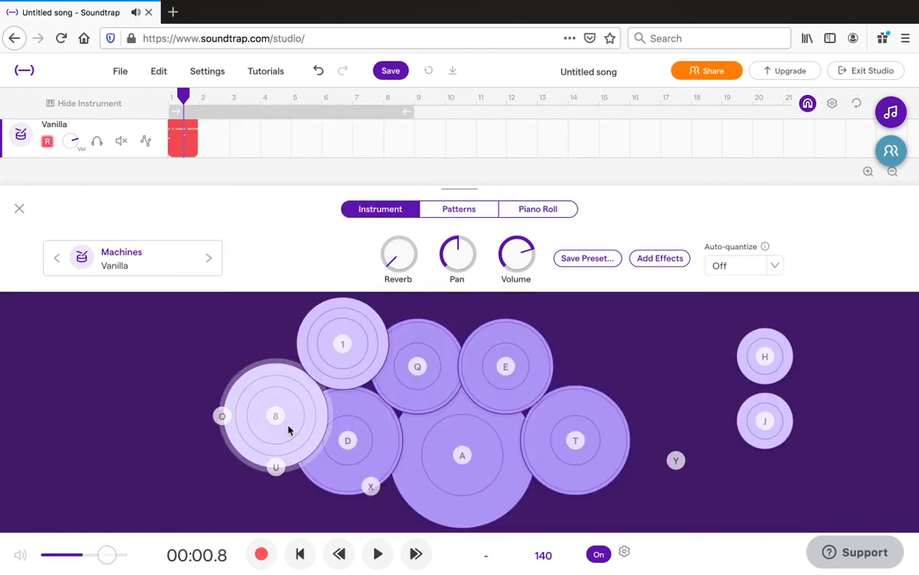
pyautogui.click(332, 357)
pyautogui.click(573, 444)
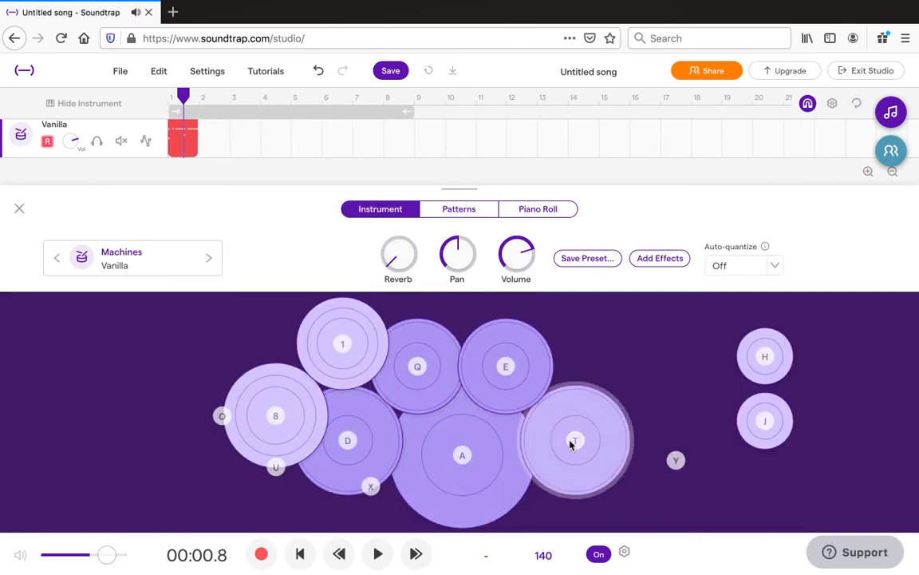
pyautogui.click(534, 392)
pyautogui.click(786, 421)
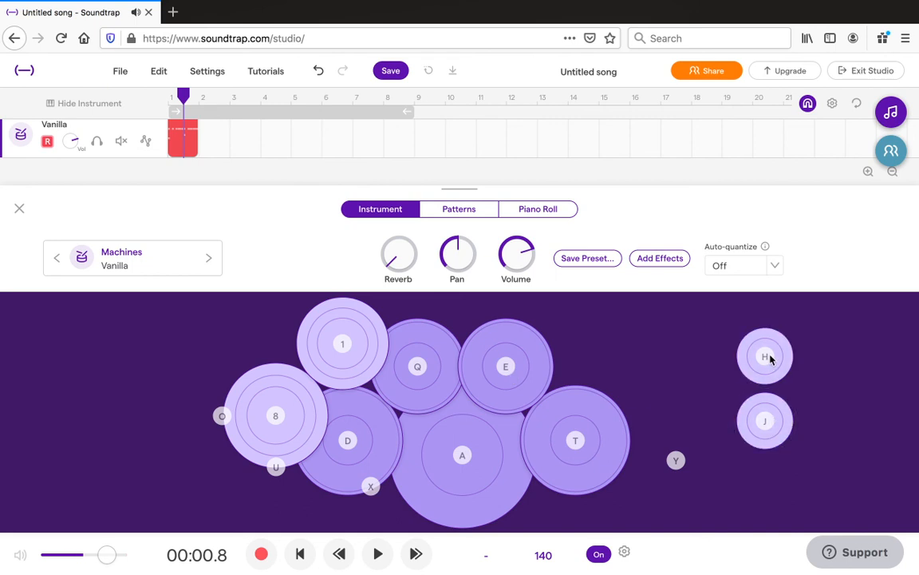
# Audition the Vanilla drum pads T, 1 and D in the Instrument view
pyautogui.click(595, 437)
pyautogui.click(372, 361)
pyautogui.click(377, 445)
# Change the drum track's preset to Purple Kit from the Machines drum presets
pyautogui.click(128, 256)
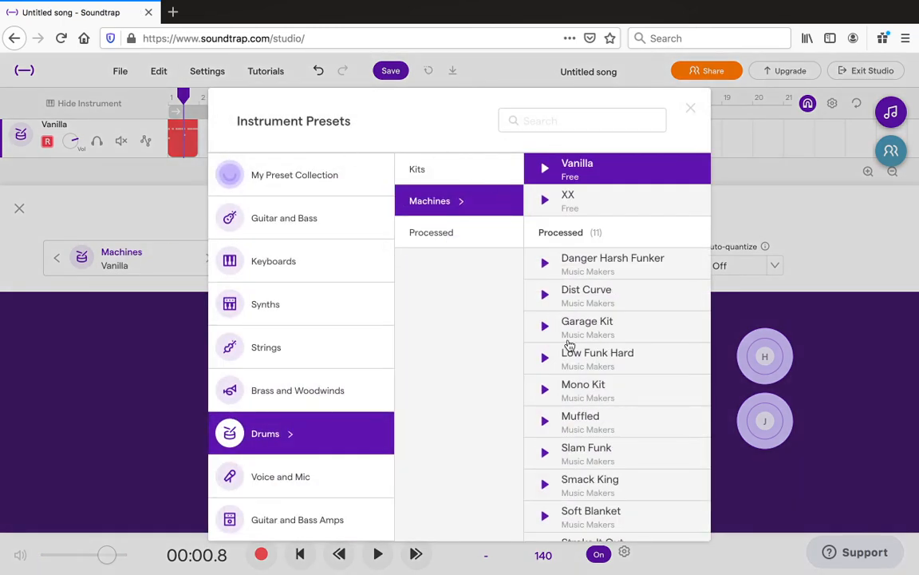
pyautogui.scroll(-2, 569, 345)
pyautogui.scroll(3, 569, 344)
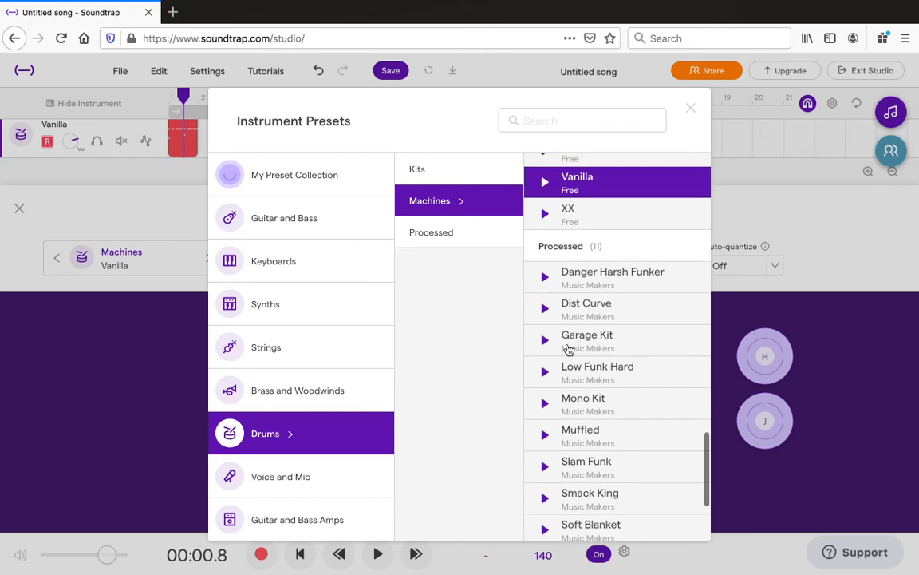
pyautogui.scroll(2, 569, 349)
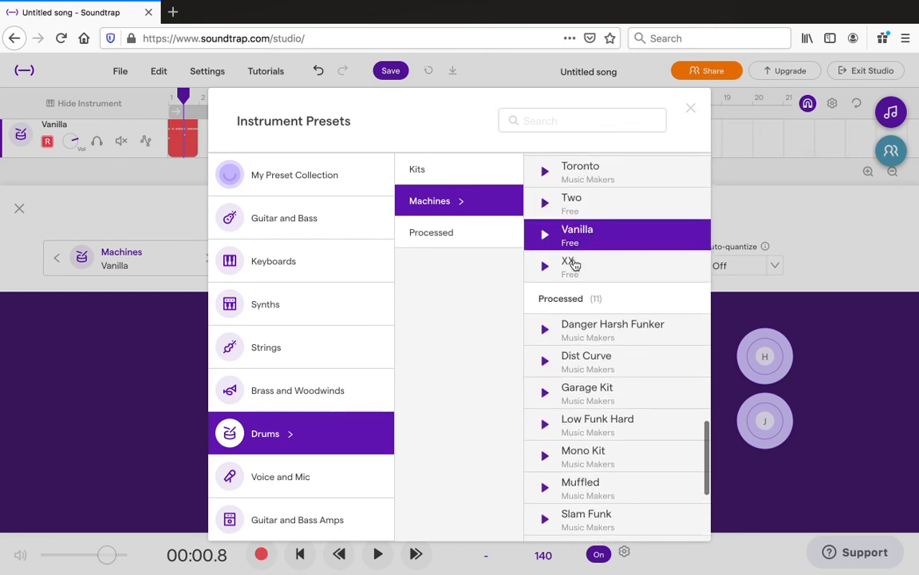
pyautogui.scroll(-3, 597, 389)
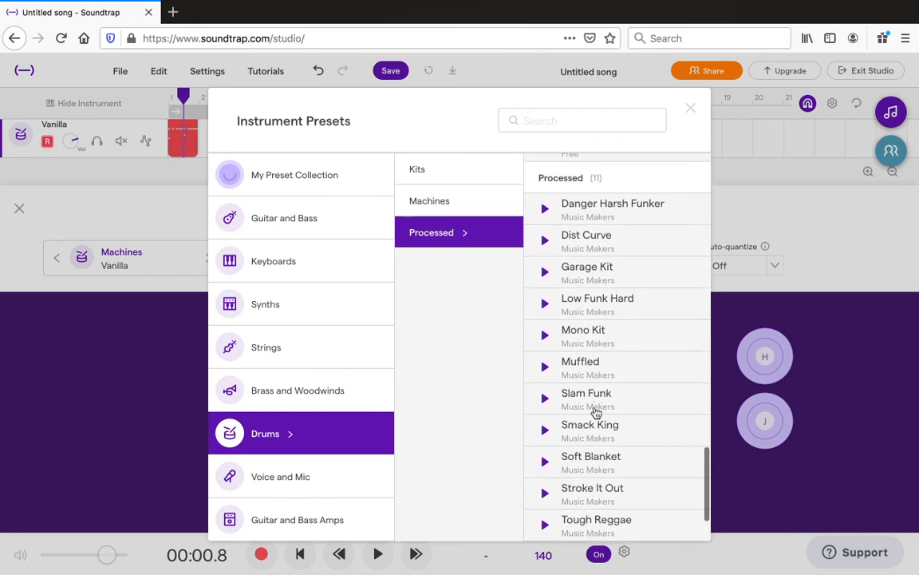
pyautogui.scroll(3, 595, 412)
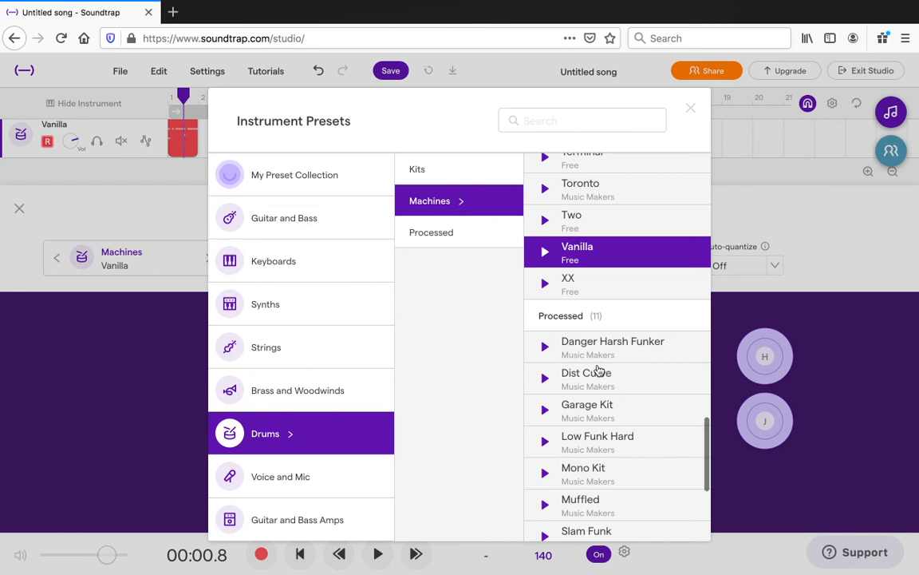
pyautogui.scroll(1, 593, 370)
pyautogui.scroll(3, 594, 364)
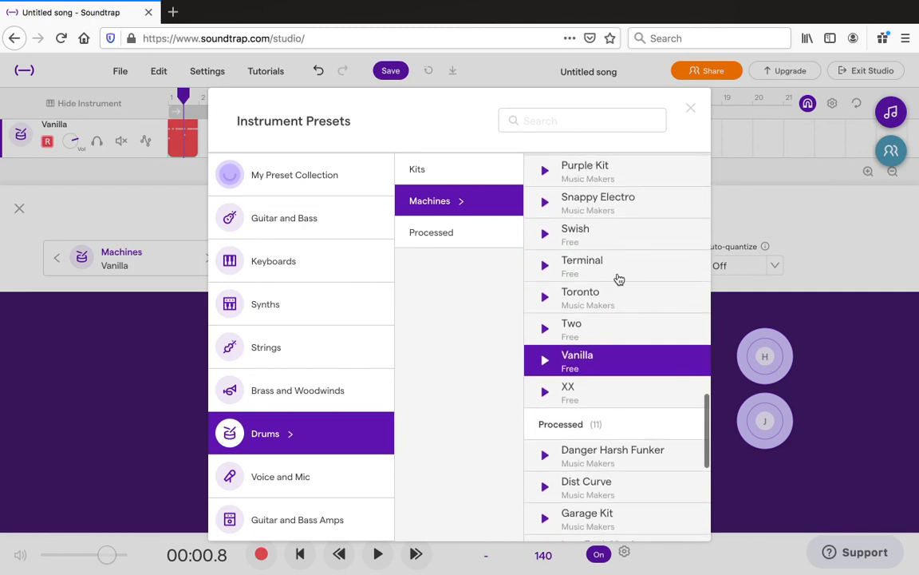
pyautogui.scroll(2, 616, 279)
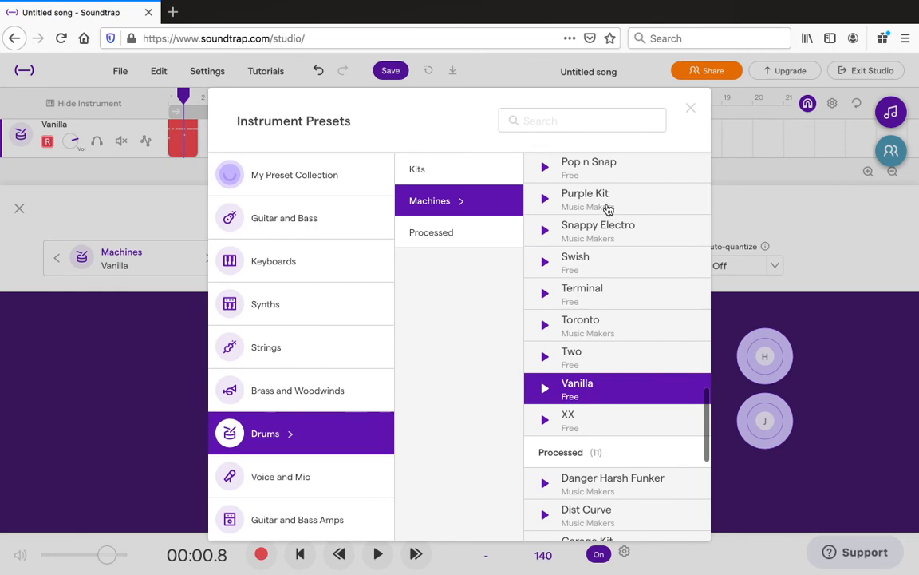
pyautogui.click(606, 209)
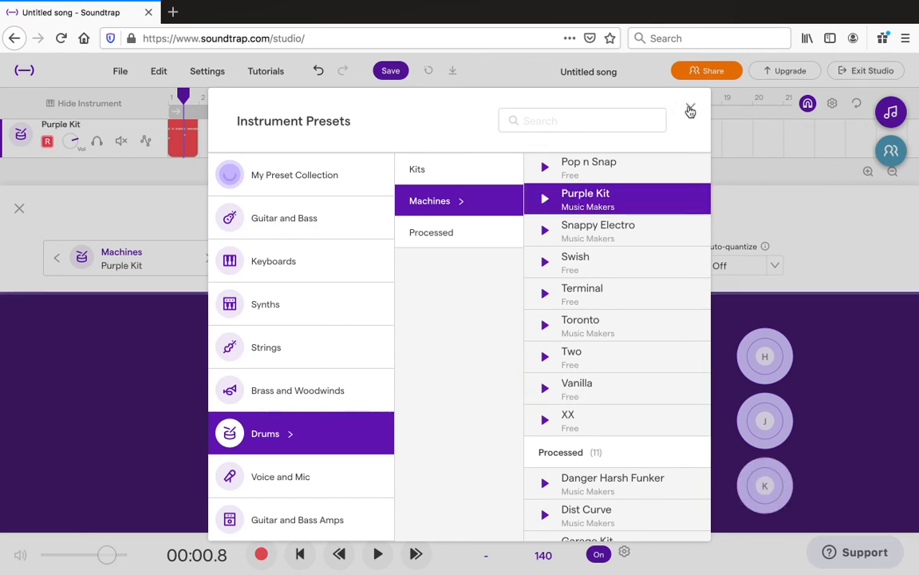
pyautogui.click(690, 109)
# Return to the Patterns view and listen to the beat with the Purple Kit sounds
pyautogui.click(463, 208)
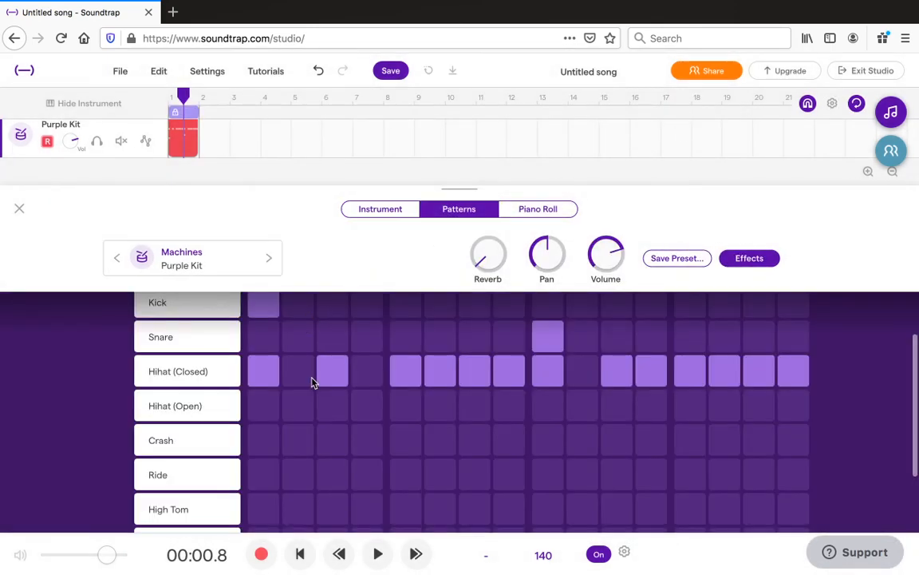
pyautogui.scroll(-3, 313, 383)
pyautogui.scroll(2, 313, 383)
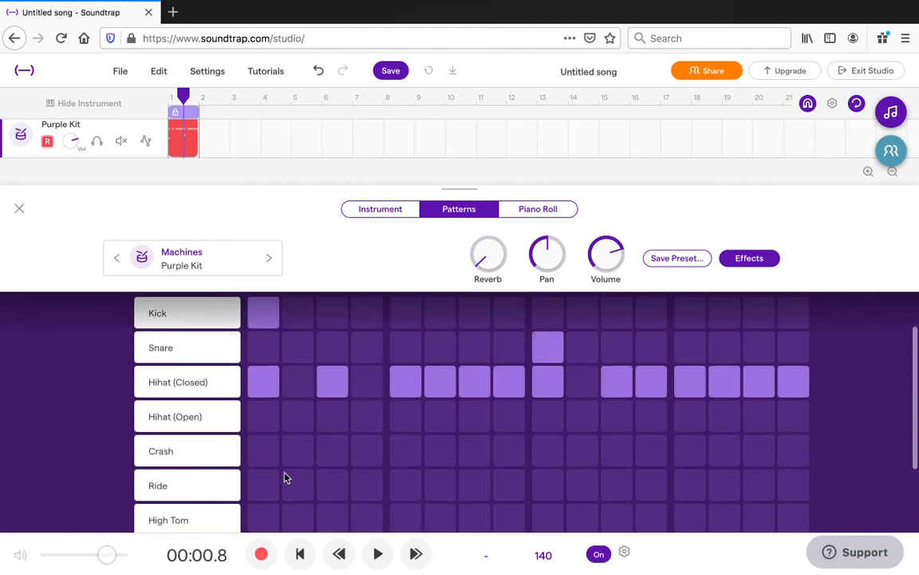
pyautogui.click(377, 554)
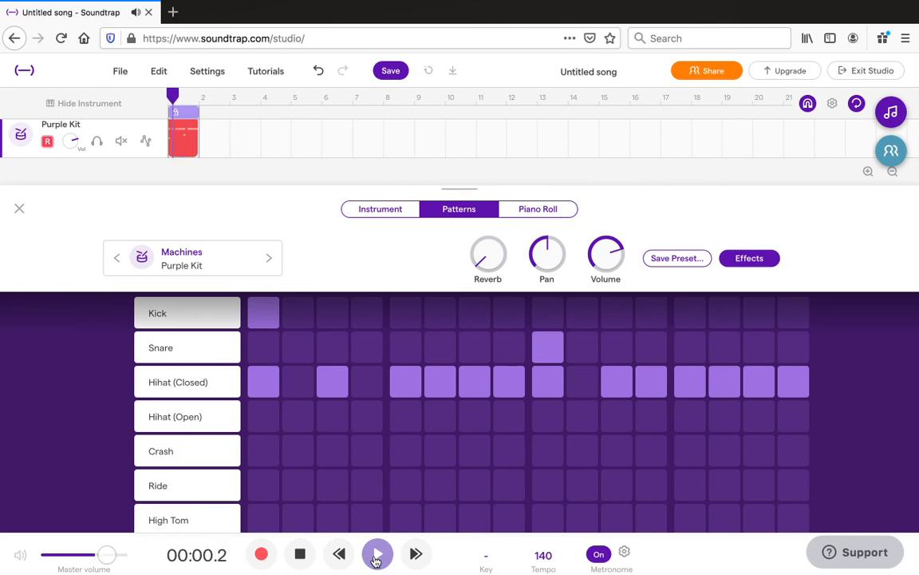
pyautogui.click(378, 557)
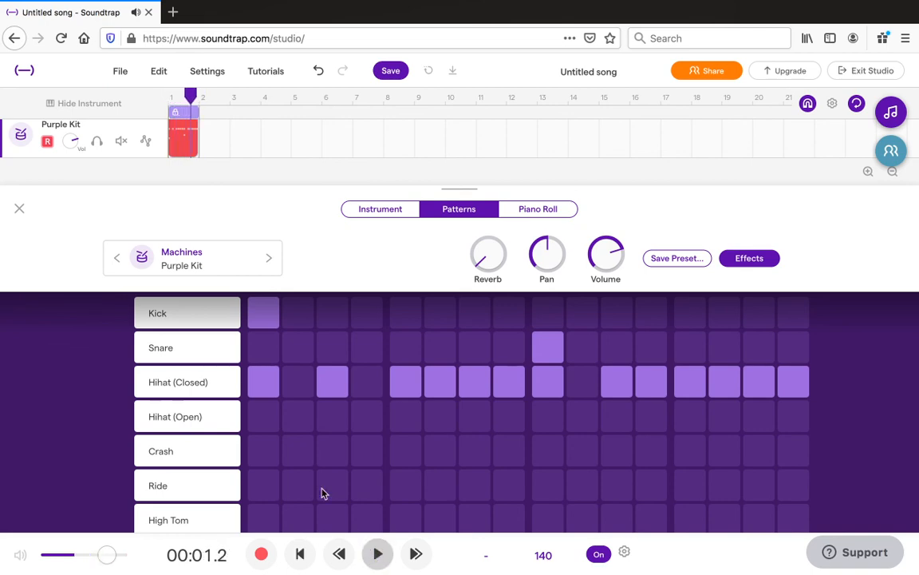
# Change the drum track's preset to Old School from the Machines drum presets
pyautogui.click(185, 260)
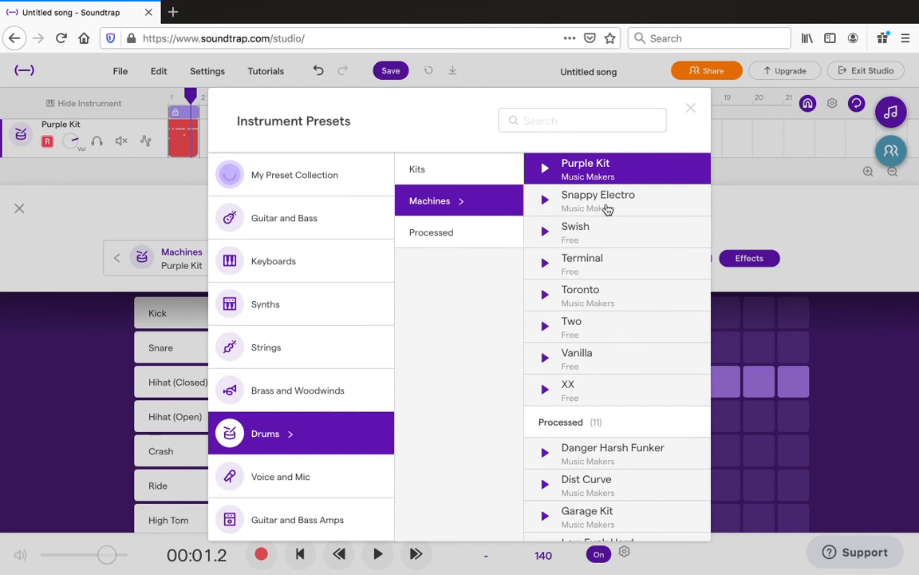
pyautogui.scroll(1, 608, 197)
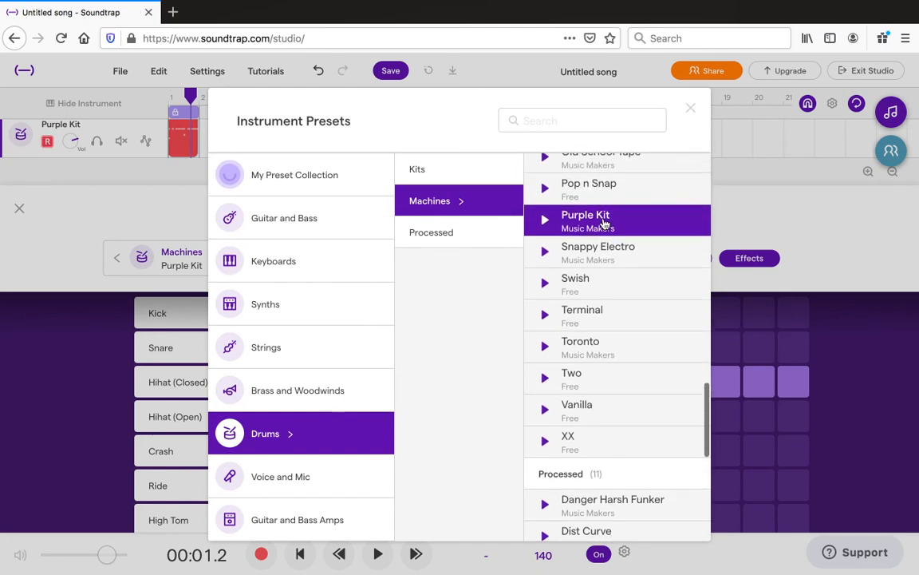
pyautogui.scroll(1, 606, 225)
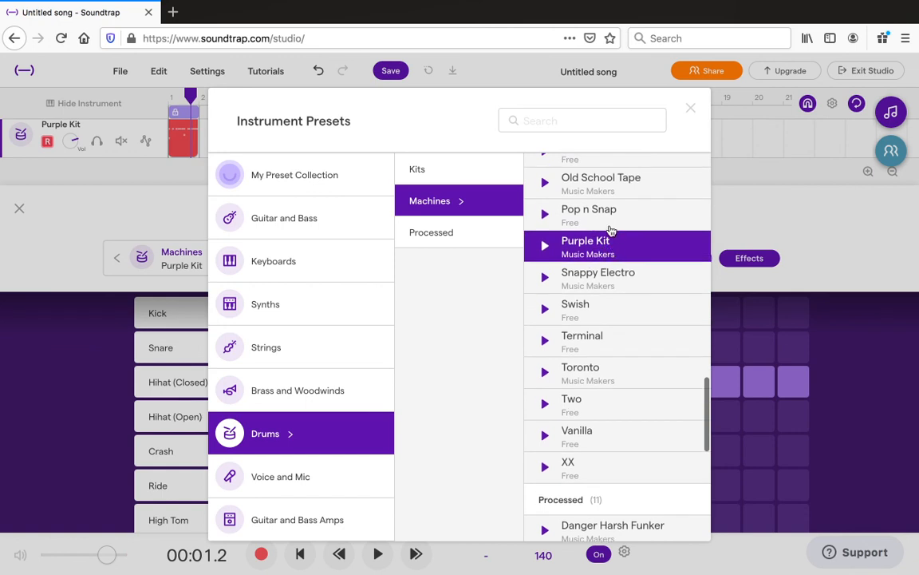
pyautogui.scroll(4, 611, 230)
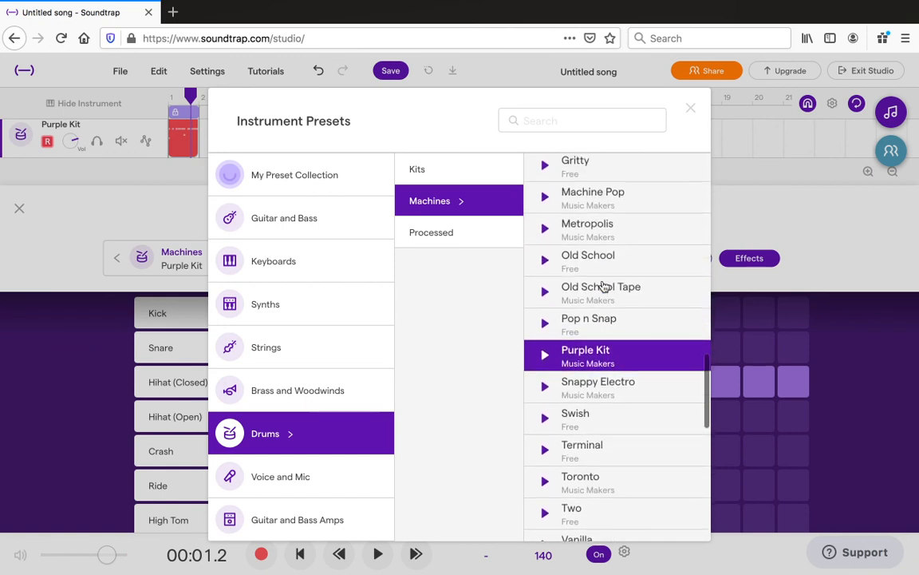
pyautogui.scroll(1, 605, 287)
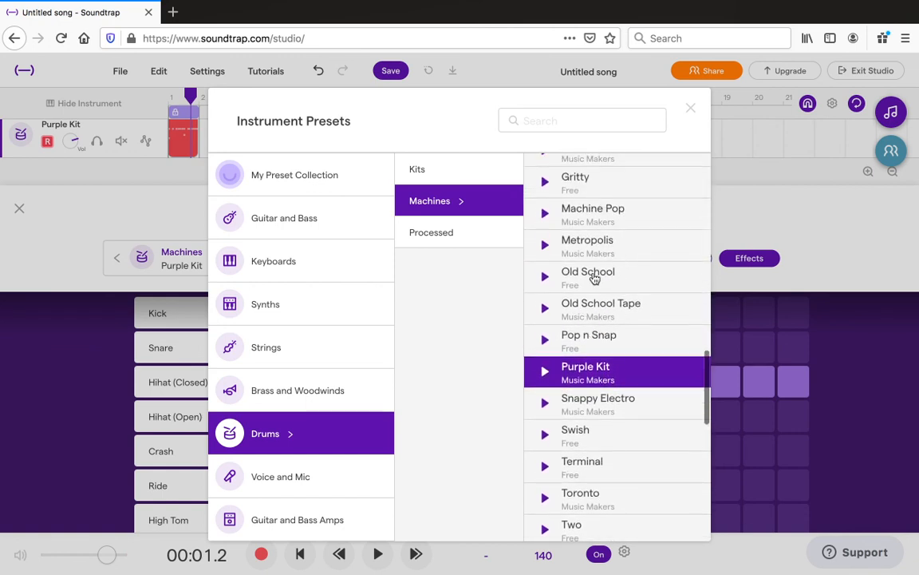
pyautogui.click(594, 279)
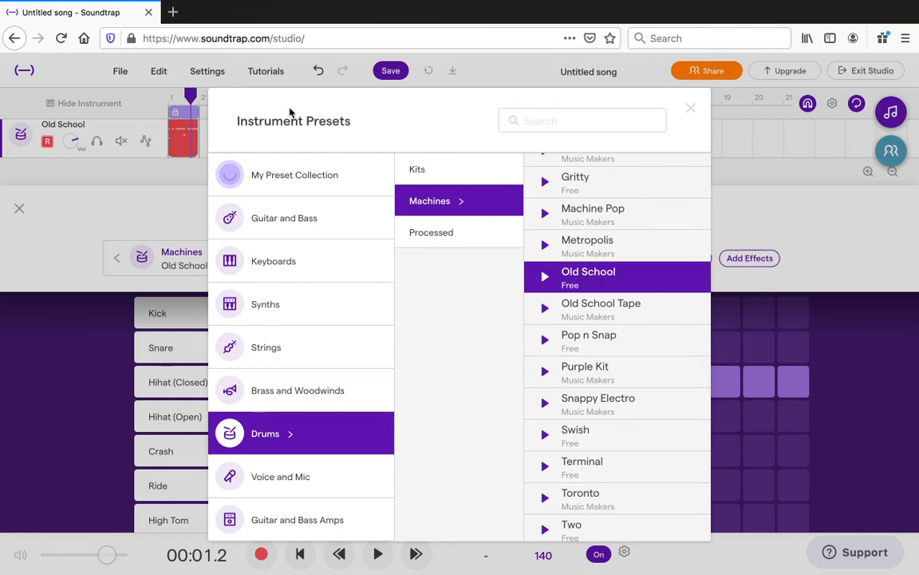
pyautogui.click(77, 327)
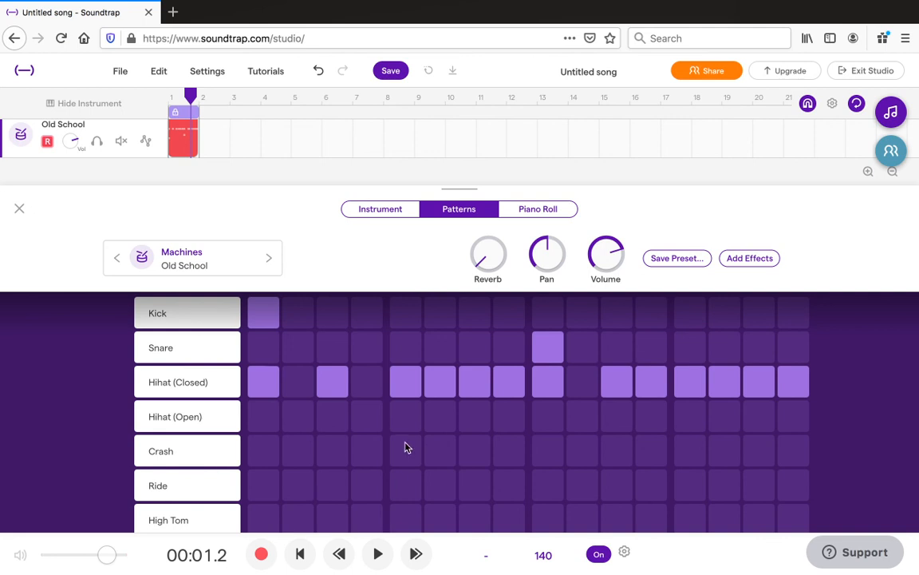
# Play the pattern several times to hear how it sounds with the Old School kit
pyautogui.scroll(2, 405, 447)
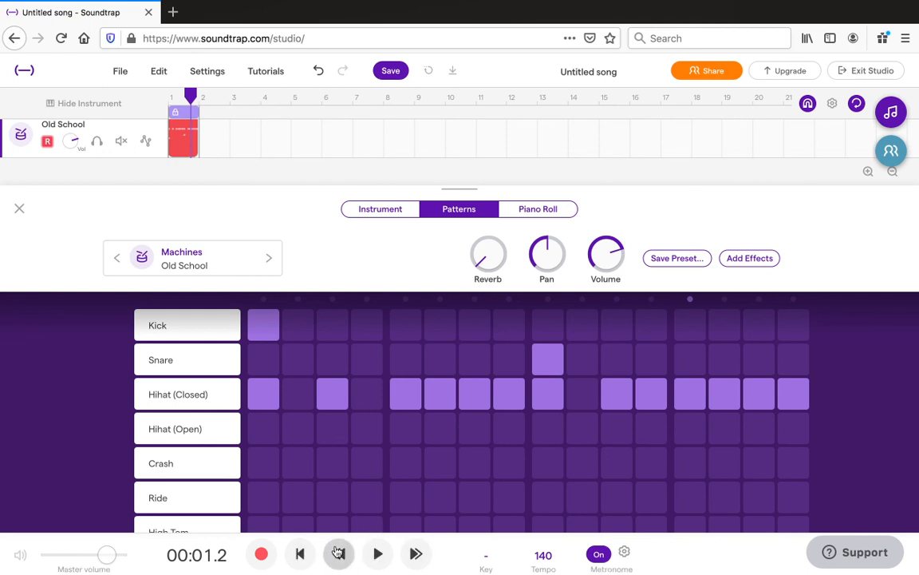
pyautogui.click(381, 563)
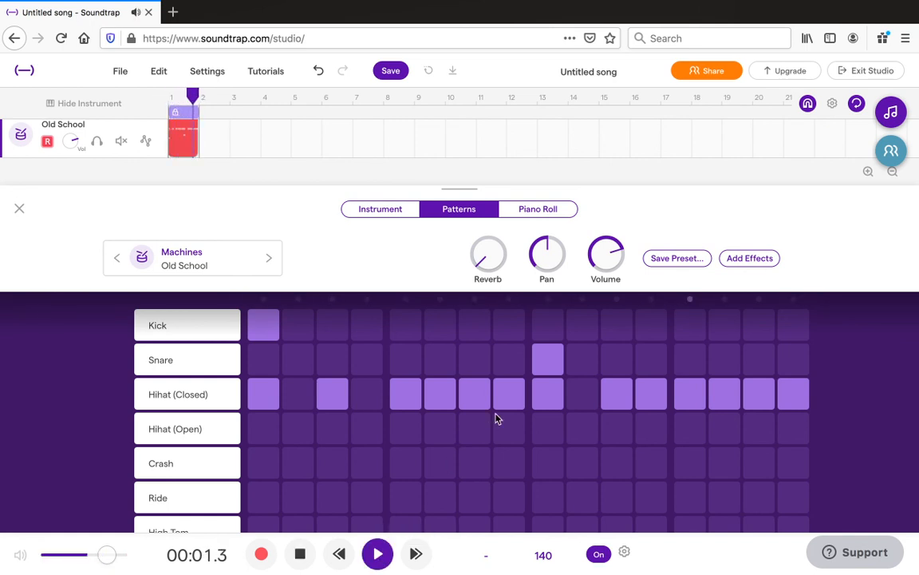
pyautogui.click(380, 562)
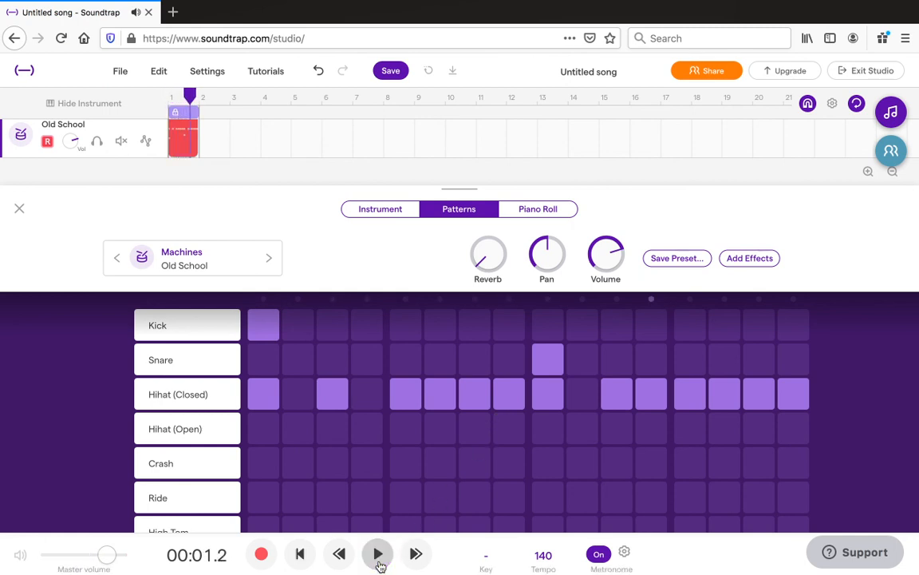
pyautogui.click(380, 560)
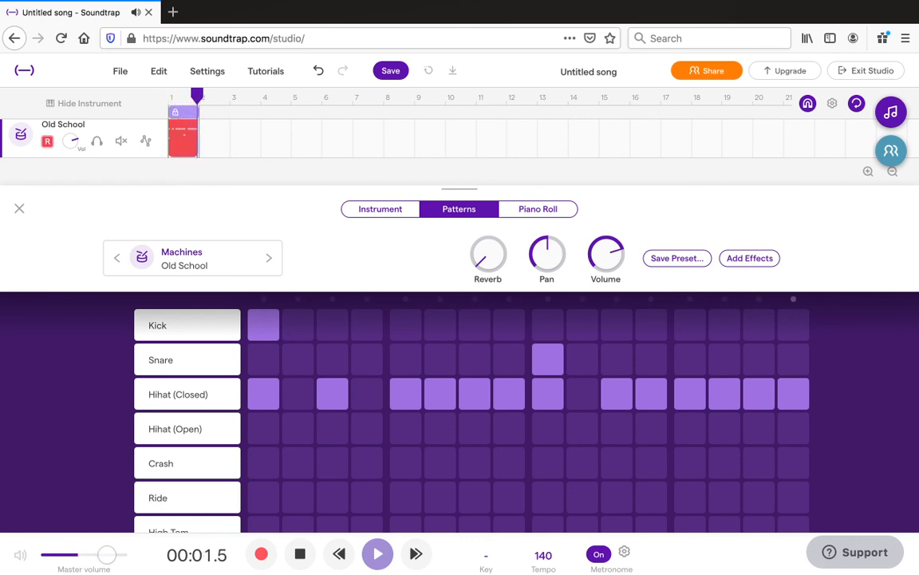
pyautogui.click(378, 554)
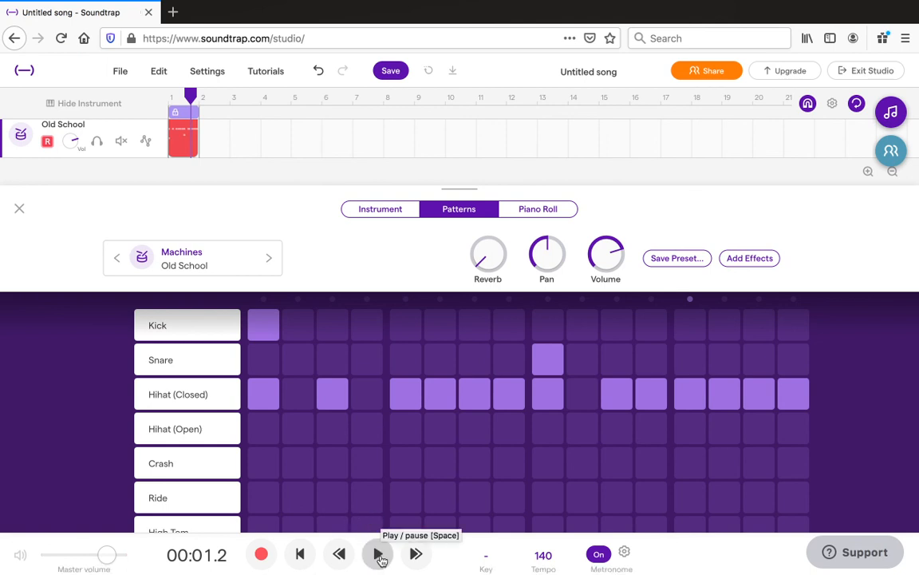
pyautogui.click(379, 555)
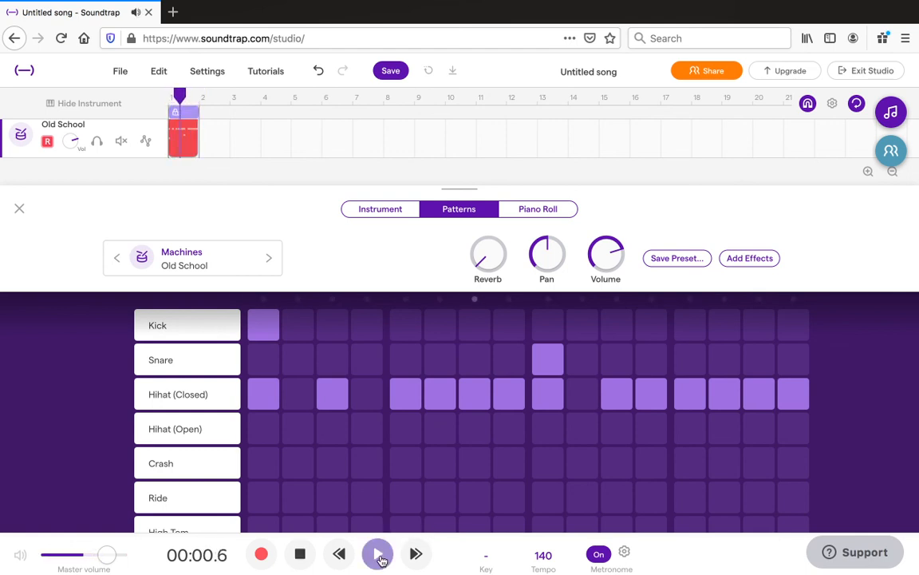
pyautogui.click(379, 557)
# Browse the Machines and Processed drum presets and close the preset list without choosing a different kit
pyautogui.click(169, 263)
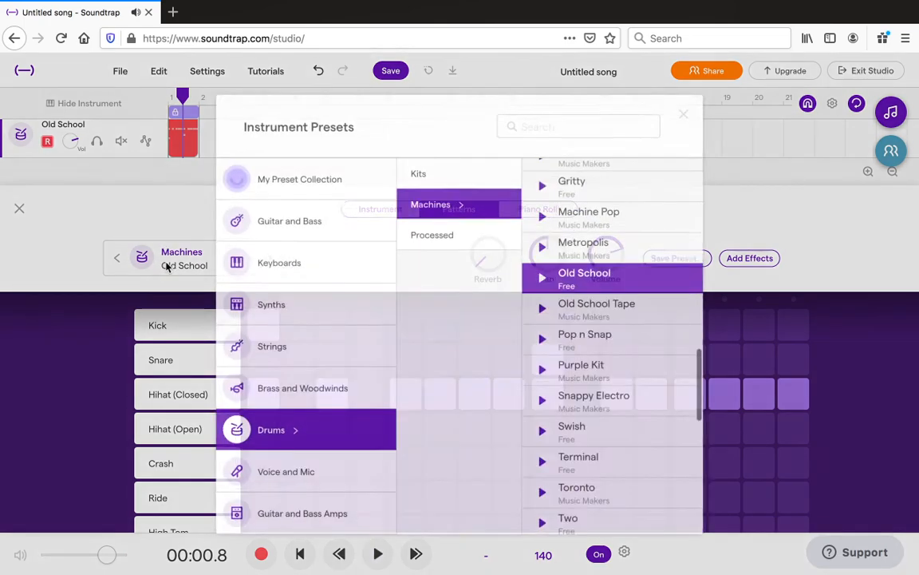
pyautogui.scroll(2, 612, 269)
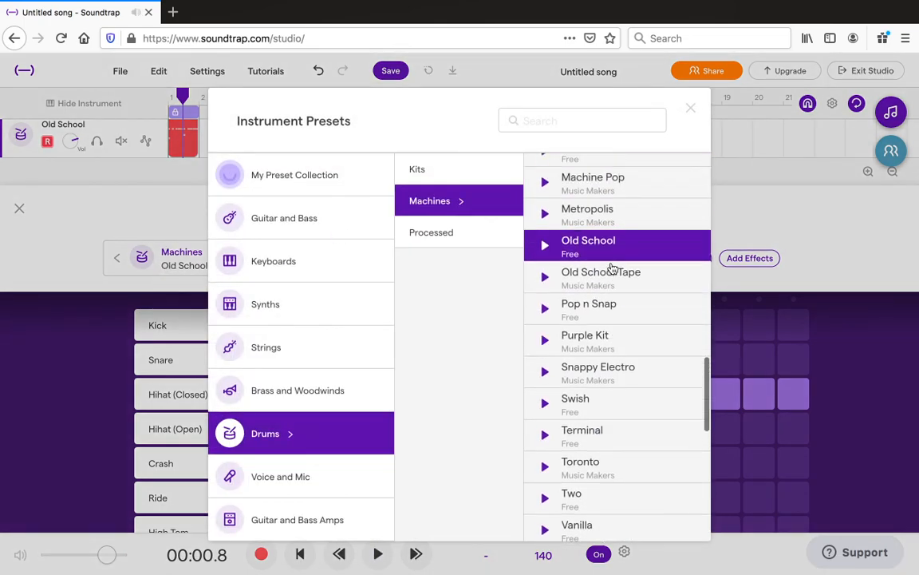
pyautogui.scroll(-3, 612, 272)
pyautogui.scroll(-5, 609, 276)
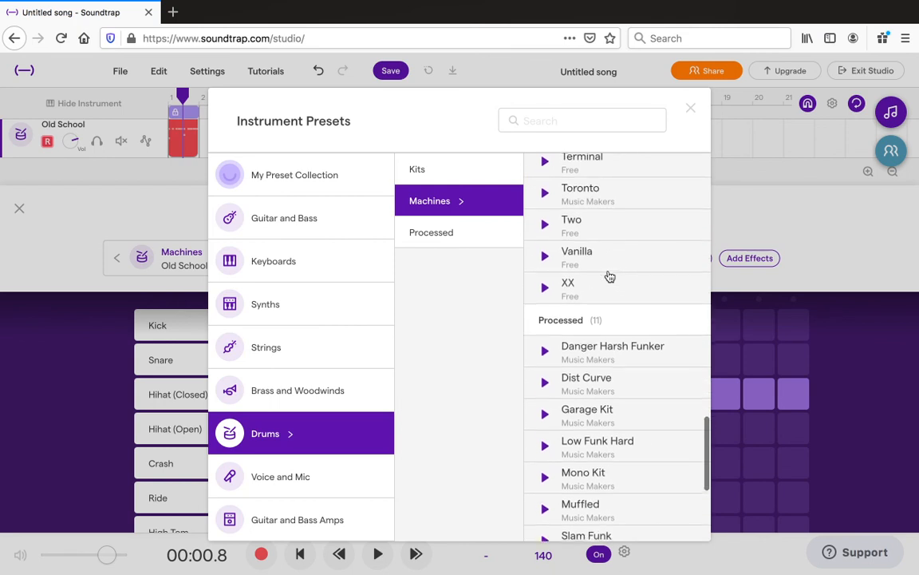
pyautogui.scroll(-3, 601, 336)
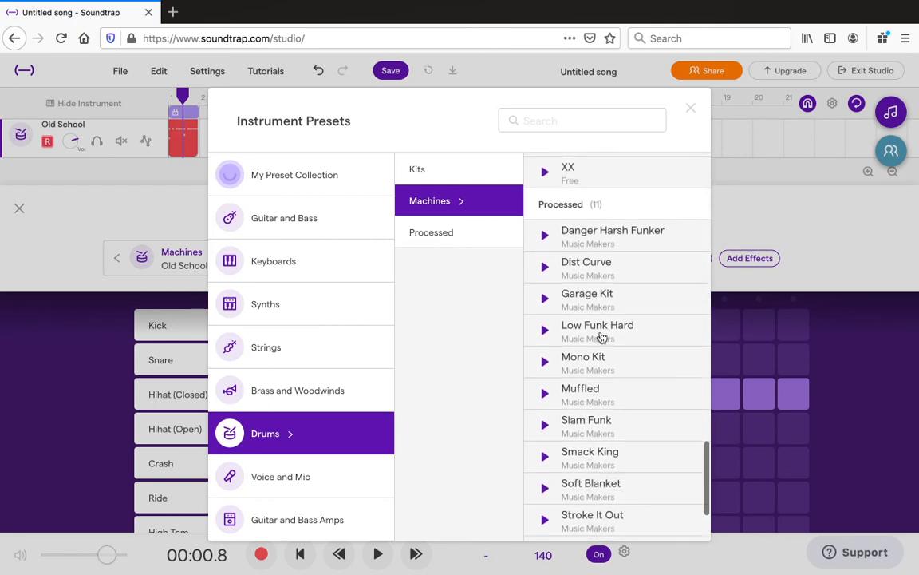
pyautogui.scroll(8, 602, 338)
pyautogui.scroll(5, 601, 337)
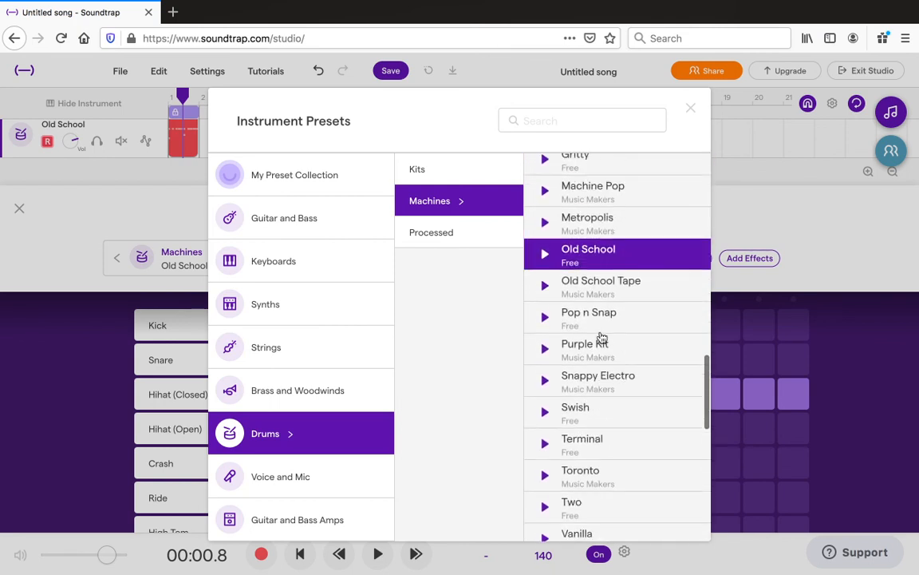
pyautogui.scroll(6, 612, 293)
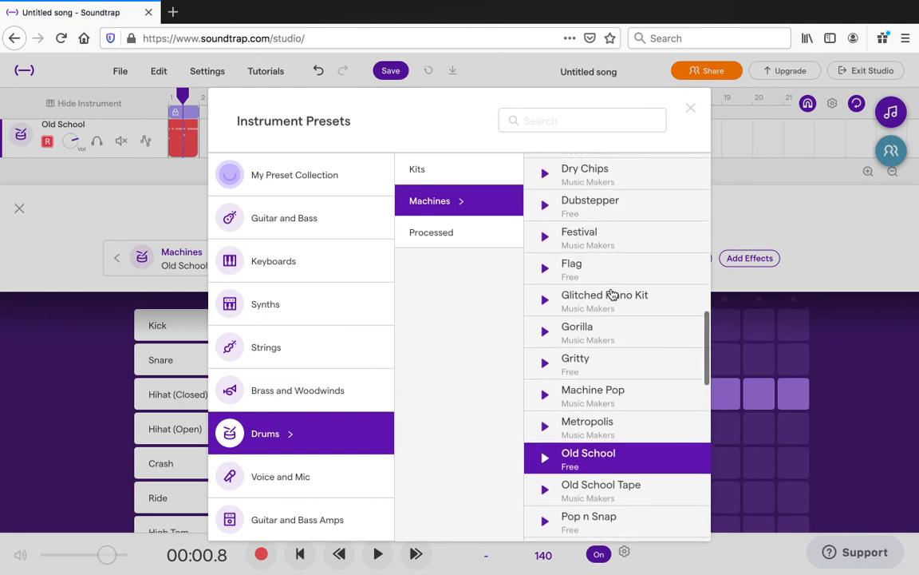
pyautogui.scroll(8, 613, 293)
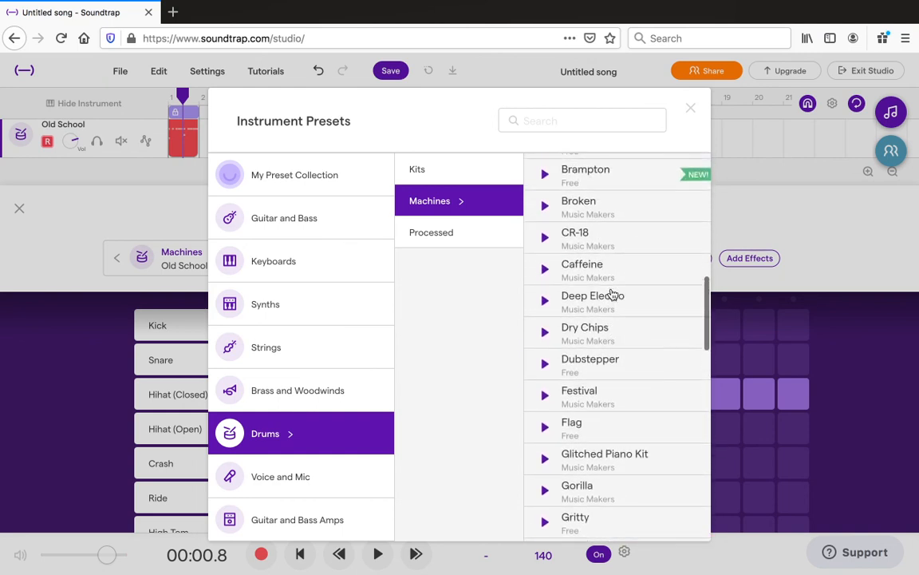
pyautogui.scroll(2, 612, 294)
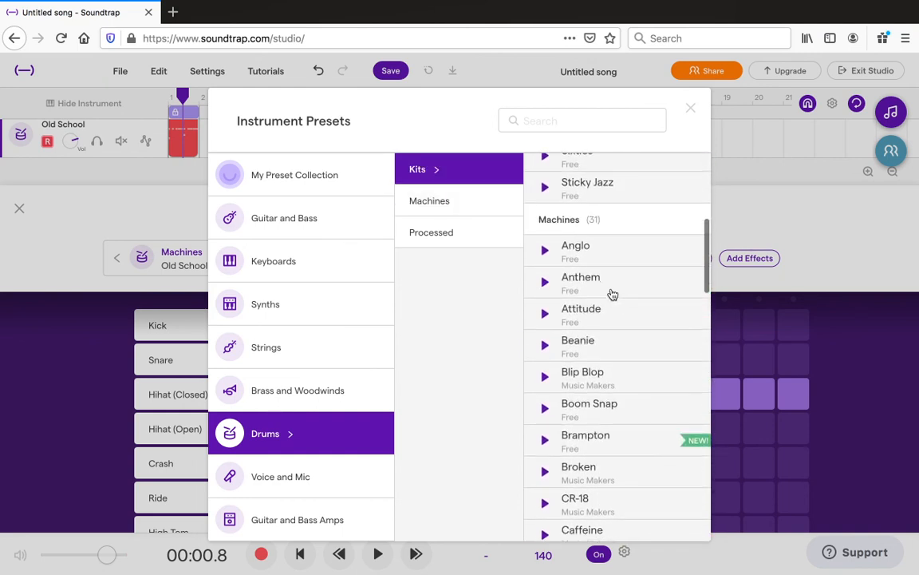
pyautogui.scroll(-5, 613, 294)
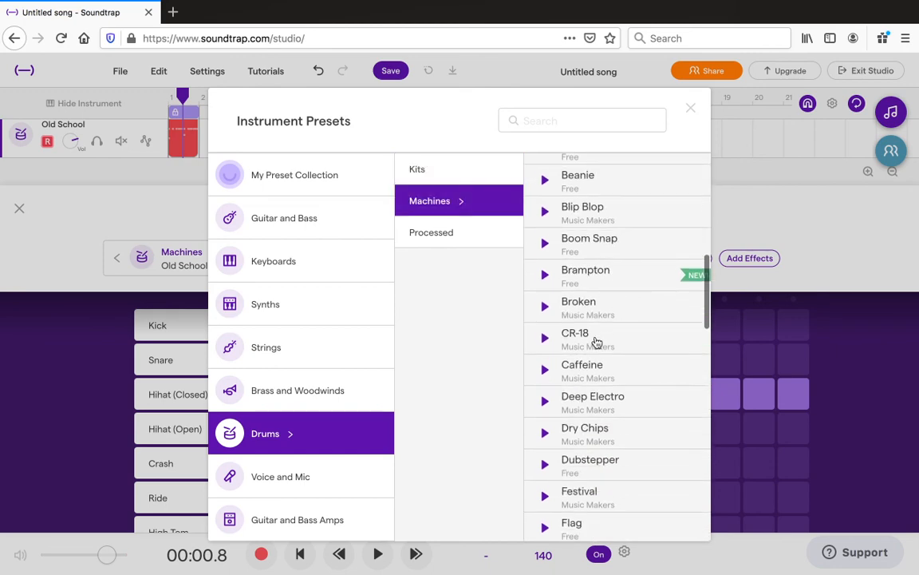
pyautogui.scroll(-1, 591, 335)
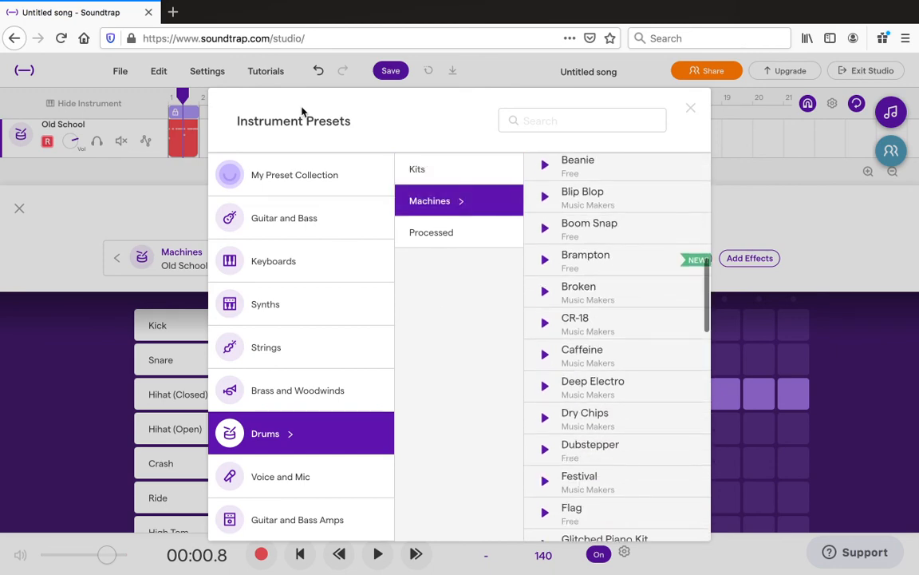
pyautogui.click(112, 347)
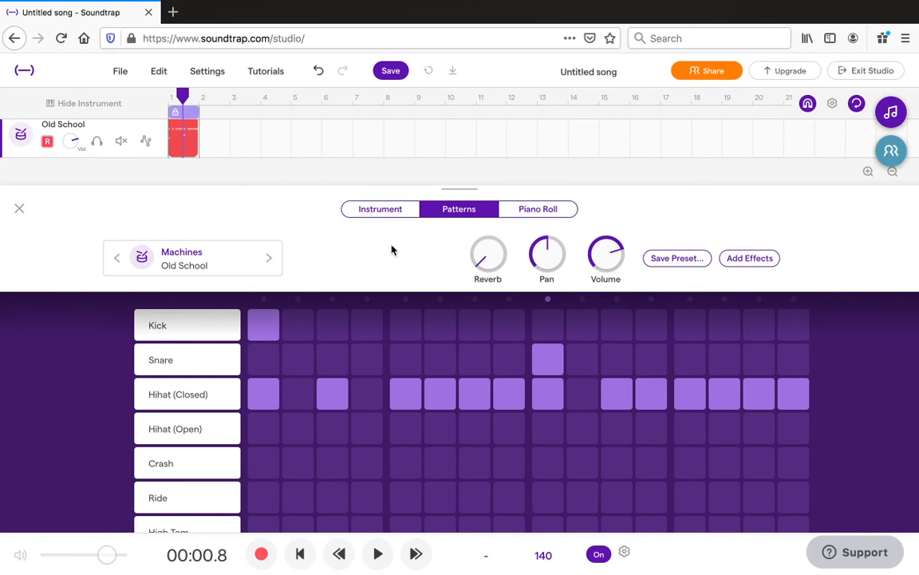
# Play the beat without reverb, raise the drum track's Reverb to maximum, and listen to the beat again
pyautogui.press('space')
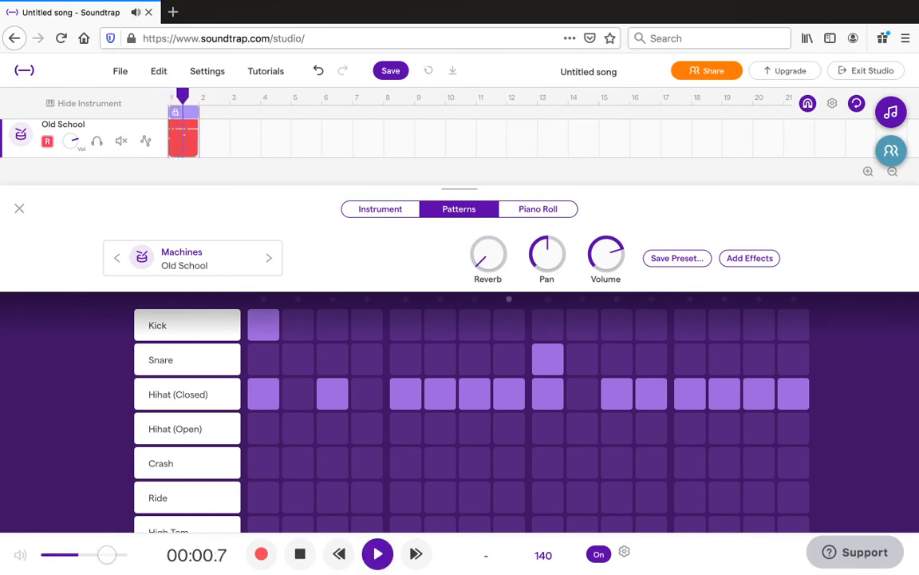
pyautogui.press('space')
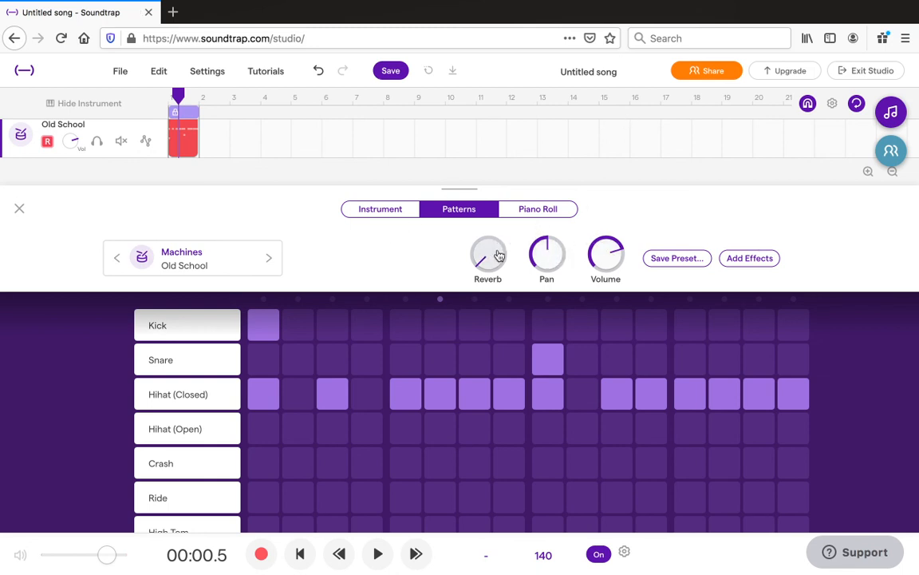
pyautogui.moveTo(498, 251); pyautogui.dragTo(468, 255)
pyautogui.moveTo(484, 219); pyautogui.dragTo(482, 137)
pyautogui.moveTo(493, 257); pyautogui.dragTo(493, 182)
pyautogui.press('space')
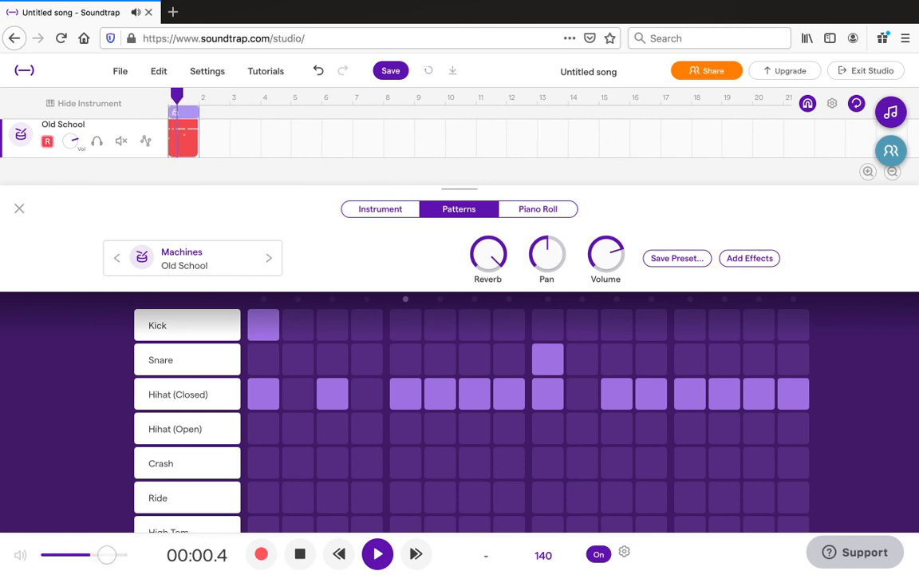
pyautogui.press('space')
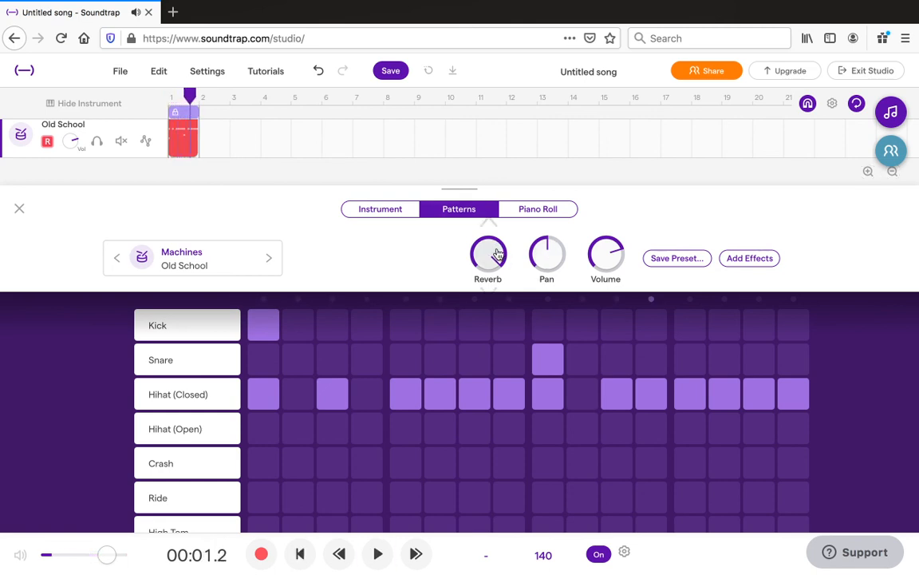
# Sweep the drum track's Reverb down and back up to maximum to demonstrate the knob's range
pyautogui.moveTo(492, 263); pyautogui.dragTo(484, 502)
pyautogui.moveTo(490, 269); pyautogui.dragTo(491, 304)
pyautogui.moveTo(482, 253); pyautogui.dragTo(500, 188)
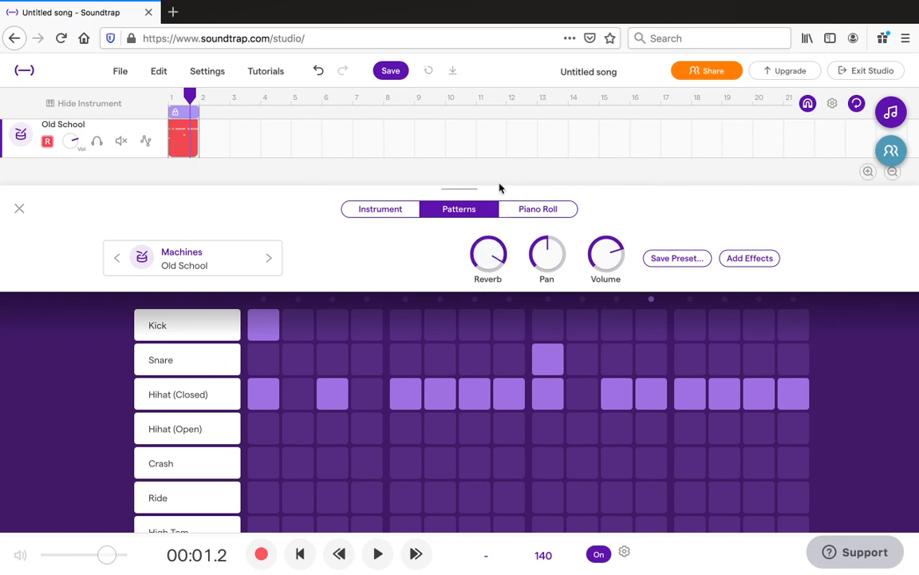
pyautogui.moveTo(489, 253); pyautogui.dragTo(492, 260)
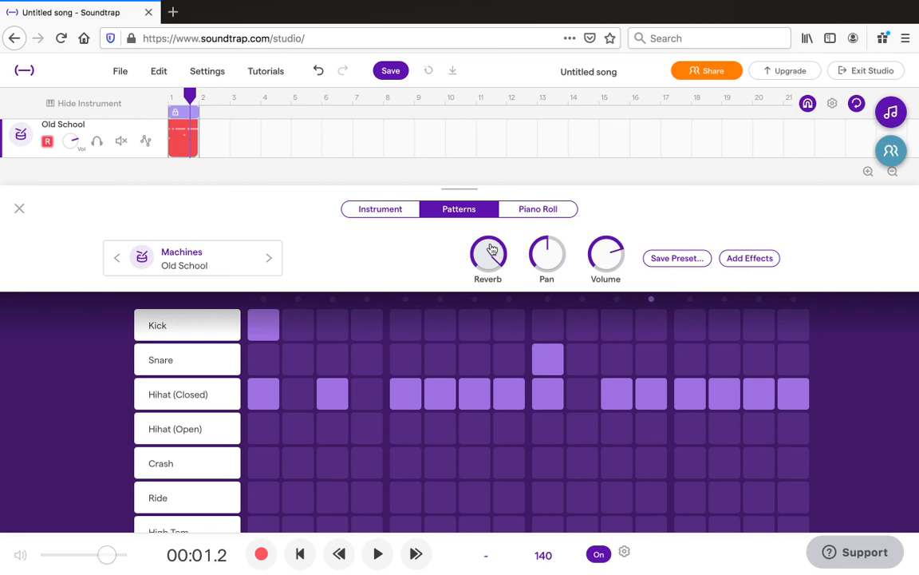
# Turn the drum track's Reverb down to zero and play the beat to hear it dry
pyautogui.moveTo(489, 245); pyautogui.dragTo(487, 389)
pyautogui.moveTo(486, 271); pyautogui.dragTo(479, 317)
pyautogui.press('space')
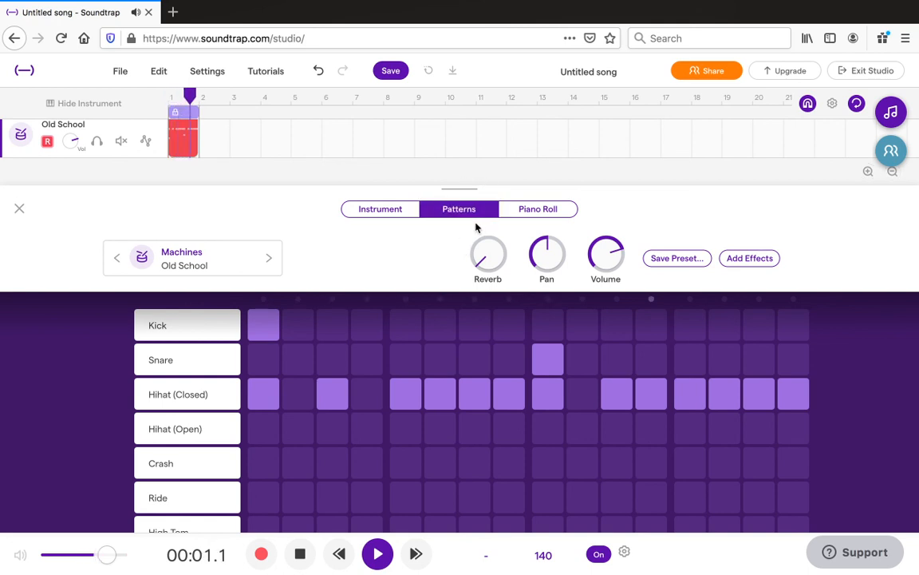
pyautogui.press('space')
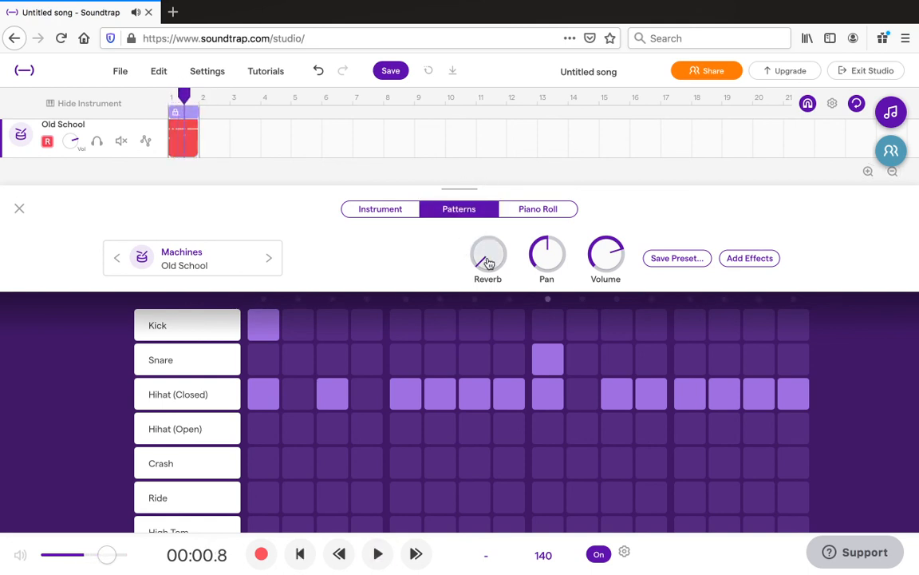
# Set the drum track's Reverb to about halfway and play the beat
pyautogui.moveTo(488, 264); pyautogui.dragTo(499, 150)
pyautogui.press('space')
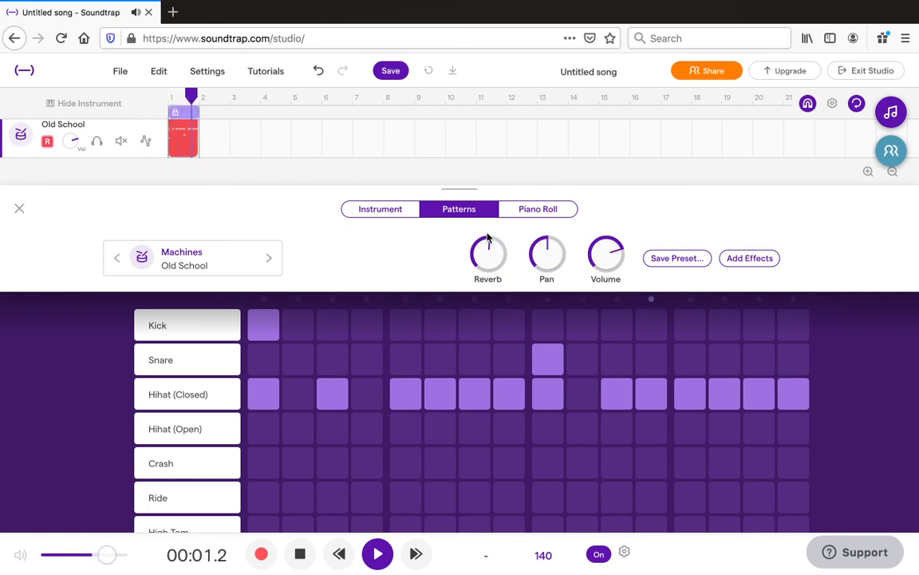
pyautogui.press('space')
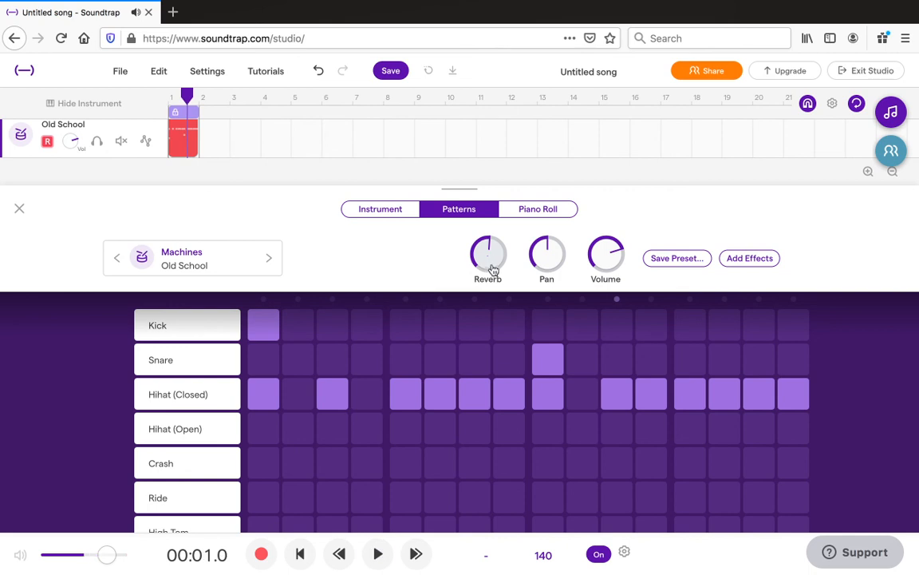
# Raise the drum track's Reverb to maximum, play the beat, and return the Reverb to zero
pyautogui.moveTo(492, 269); pyautogui.dragTo(474, 131)
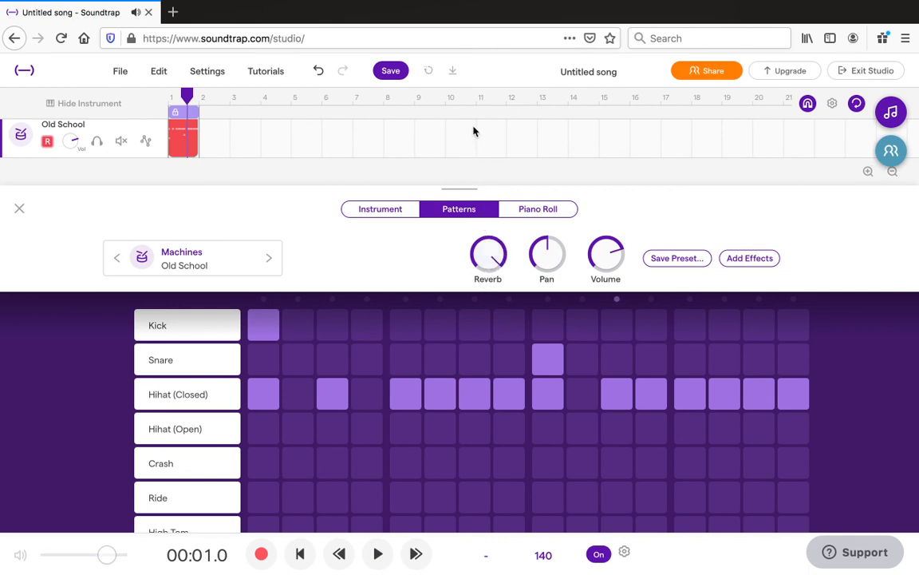
pyautogui.press('space')
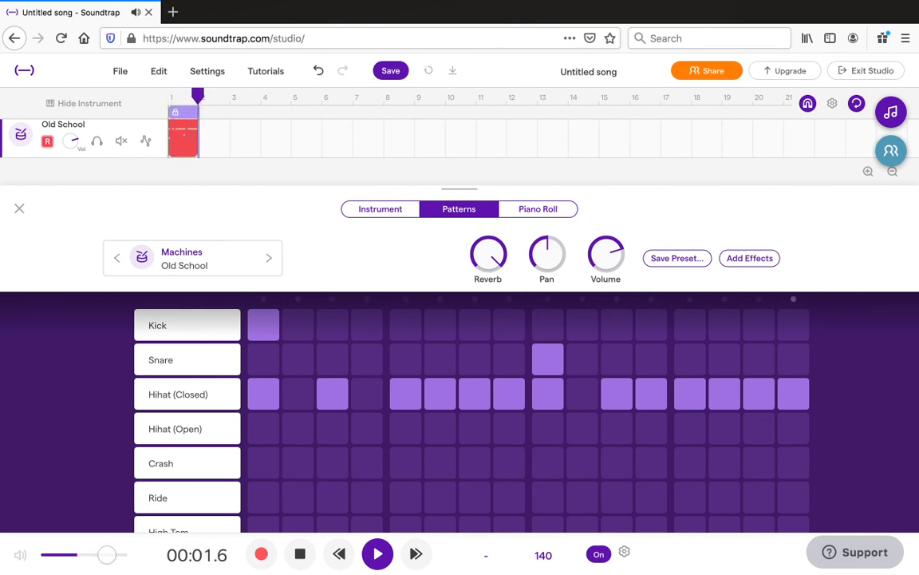
pyautogui.press('space')
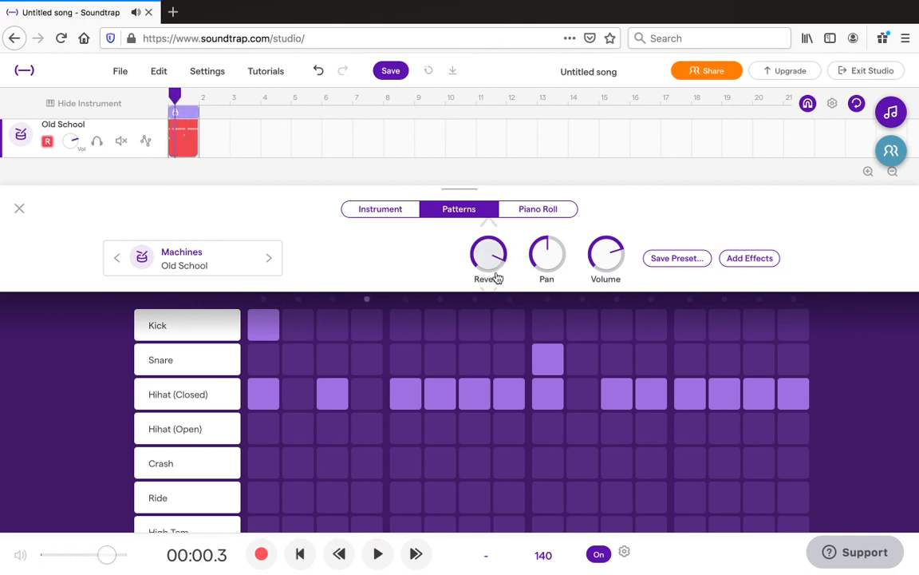
pyautogui.moveTo(495, 271); pyautogui.dragTo(495, 511)
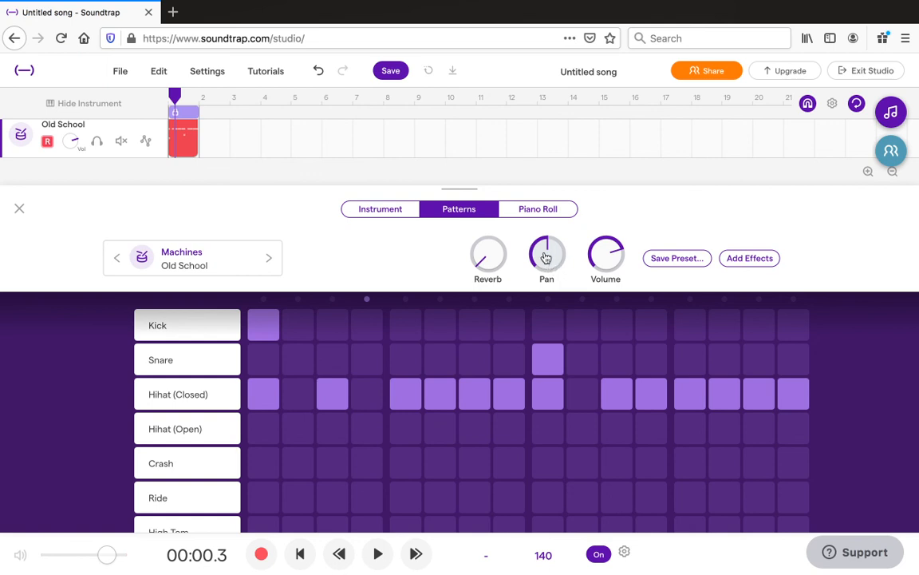
# Pan the drum track fully left and play the beat
pyautogui.moveTo(543, 252); pyautogui.dragTo(539, 427)
pyautogui.press('space')
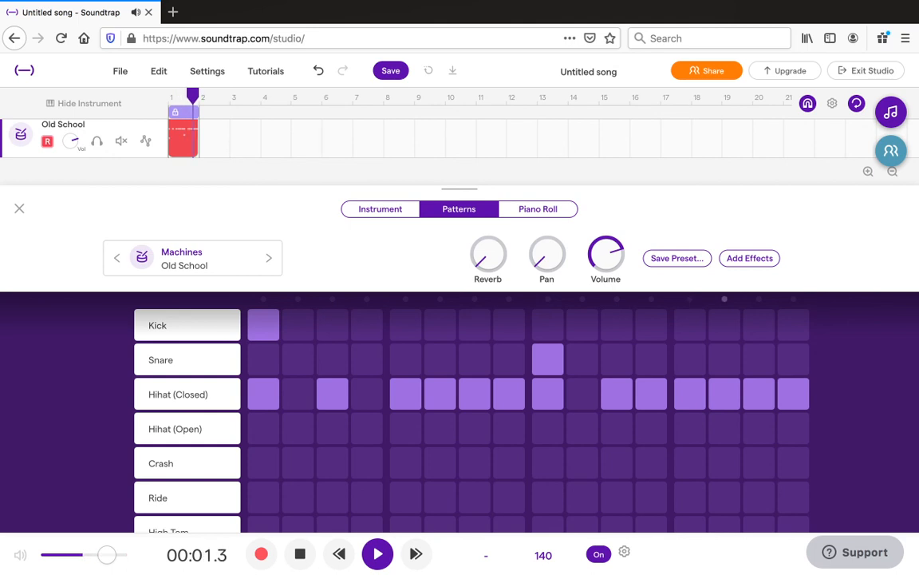
pyautogui.press('space')
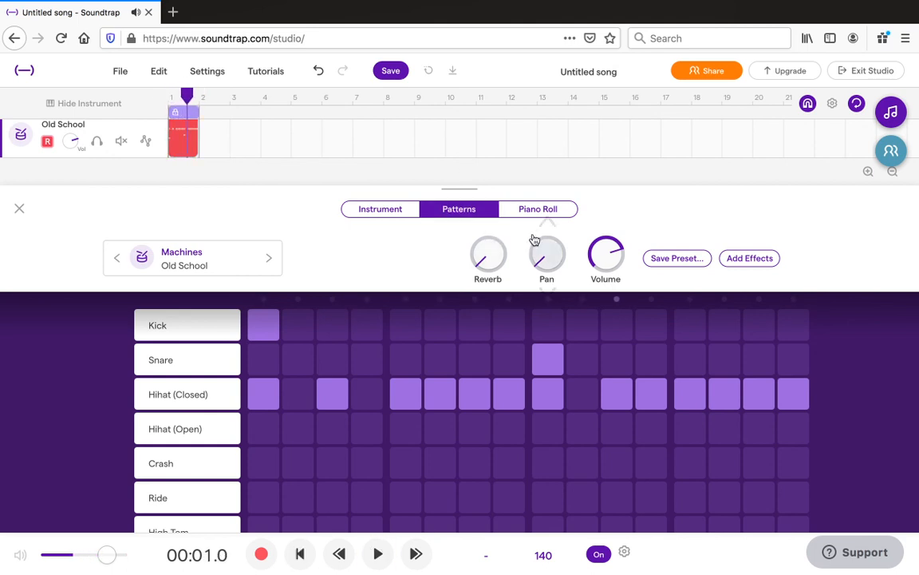
# Pan the drum track fully right and play the beat
pyautogui.moveTo(534, 239); pyautogui.dragTo(578, 6)
pyautogui.click(545, 387)
pyautogui.press('space')
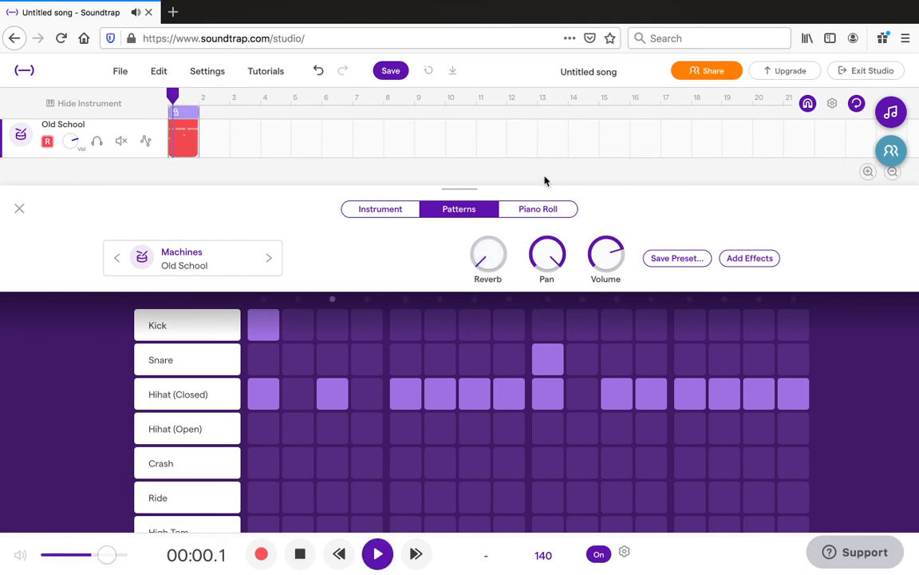
pyautogui.press('space')
# Return the drum track's Pan to the center and play the beat
pyautogui.moveTo(551, 234); pyautogui.dragTo(565, 382)
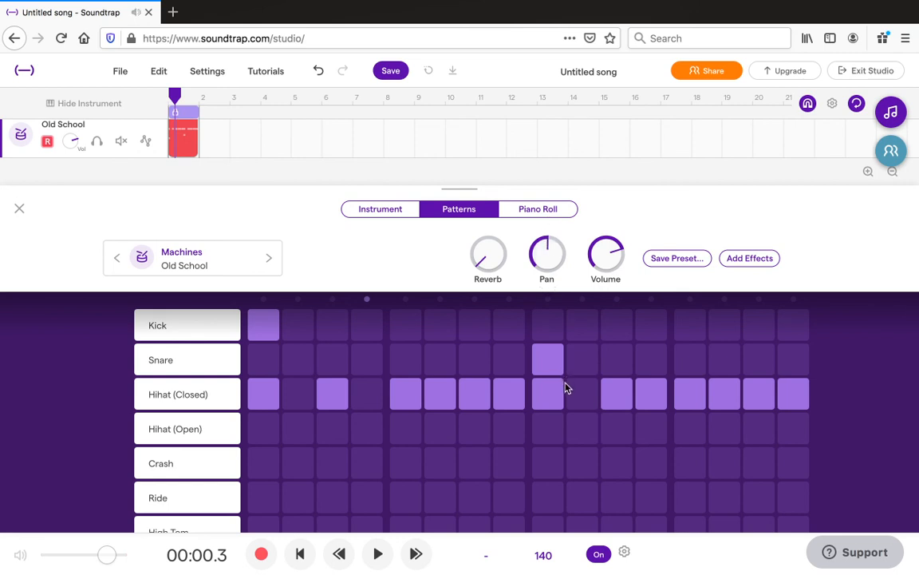
pyautogui.press('space')
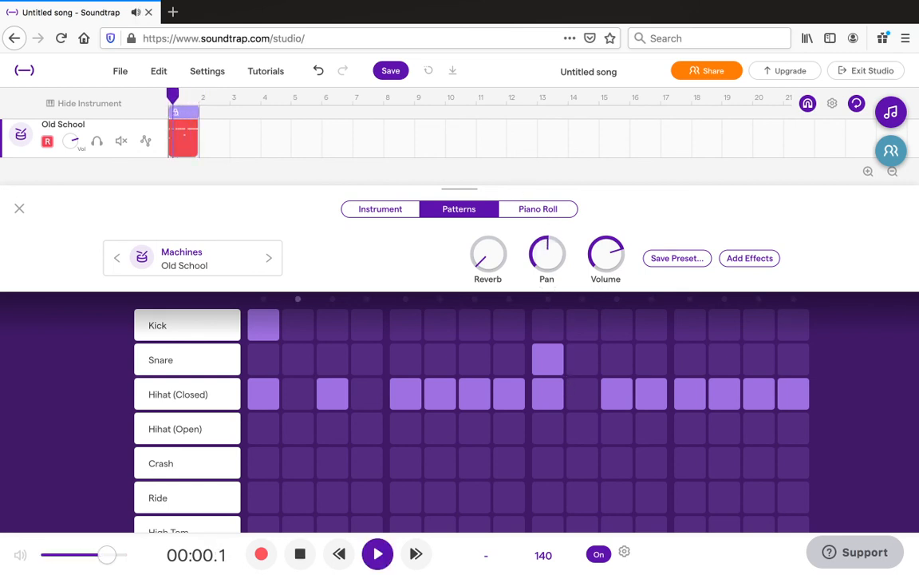
pyautogui.press('space')
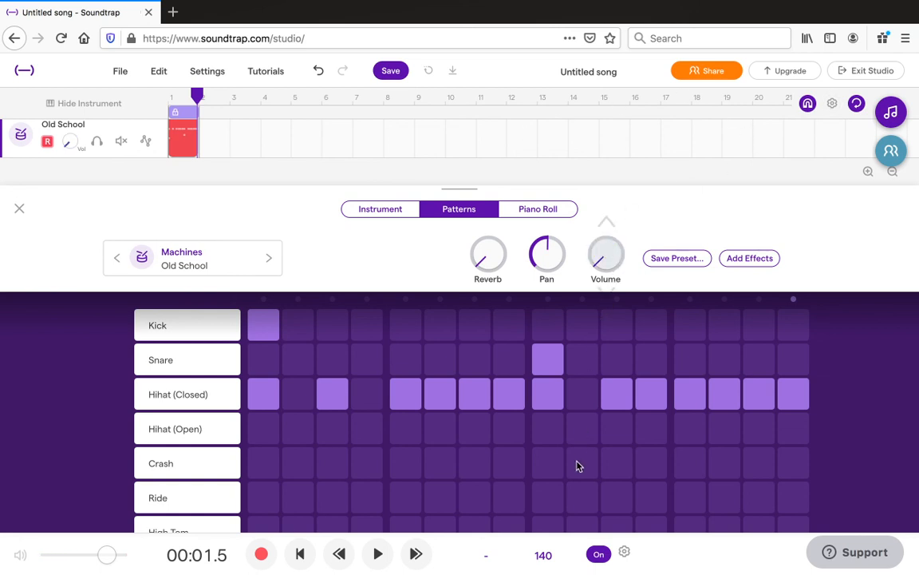
# Raise the drum track's Volume gradually to about three-quarters while the beat plays, and stop playback
pyautogui.press('space')
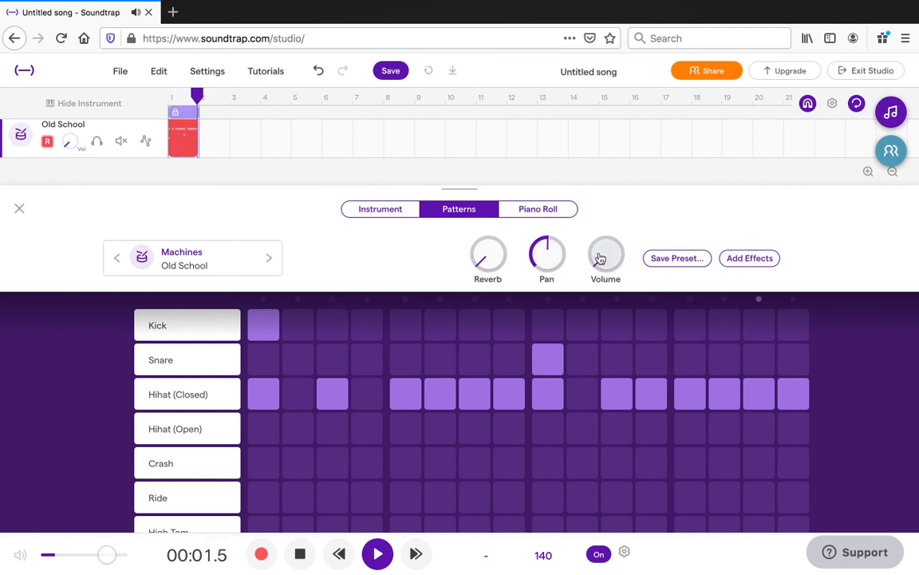
pyautogui.moveTo(606, 256); pyautogui.dragTo(646, 183)
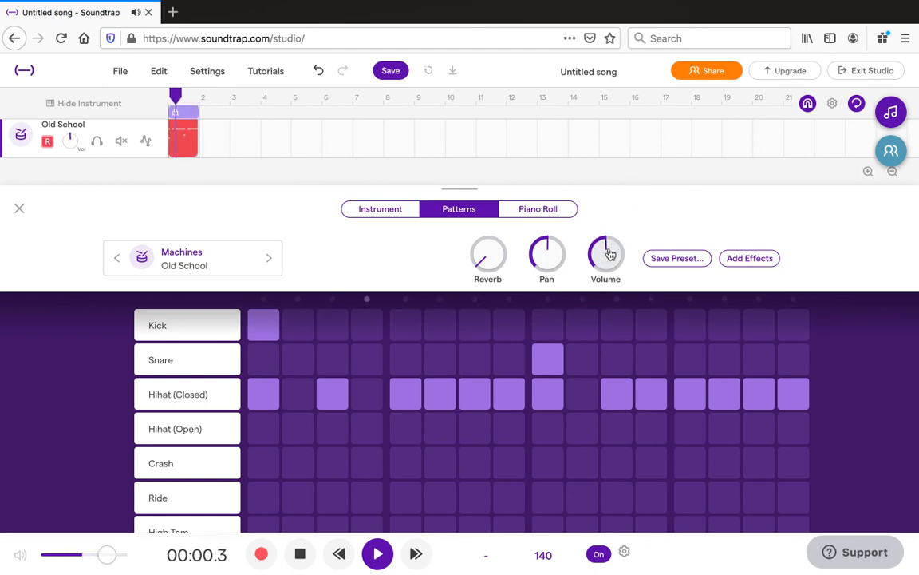
pyautogui.moveTo(610, 251); pyautogui.dragTo(622, 203)
pyautogui.press('space')
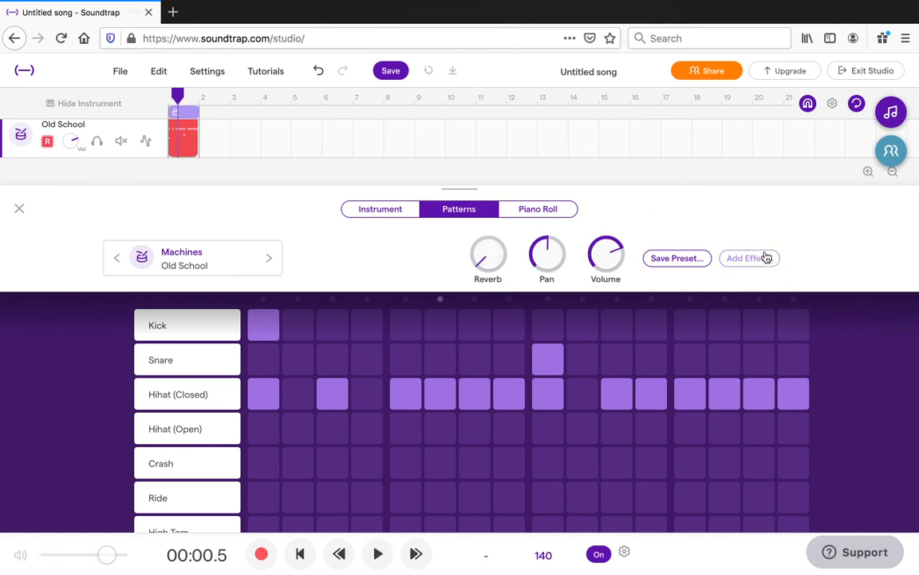
# Switch the drum track from the pattern editor to the Instrument view
pyautogui.click(396, 211)
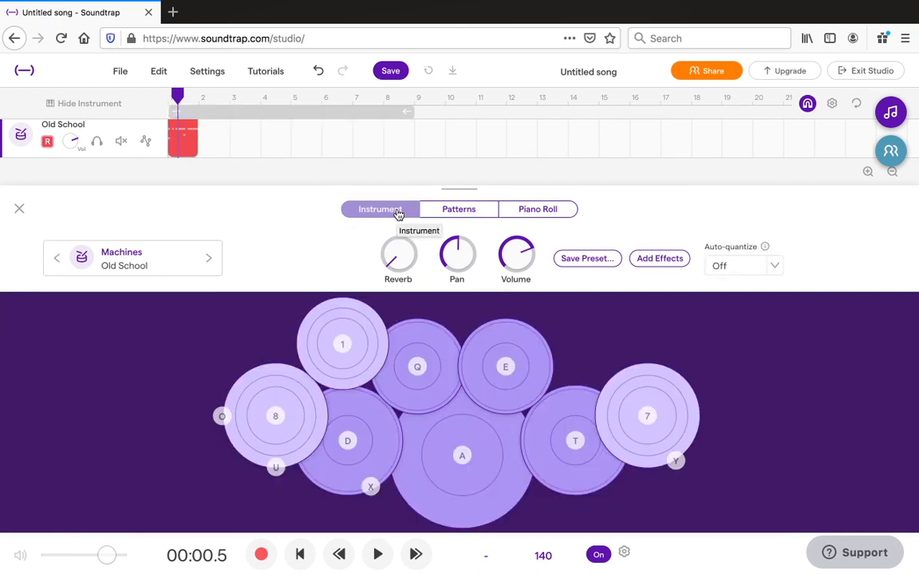
# View the drum beat in the Piano Roll and return to the pattern editor
pyautogui.click(542, 210)
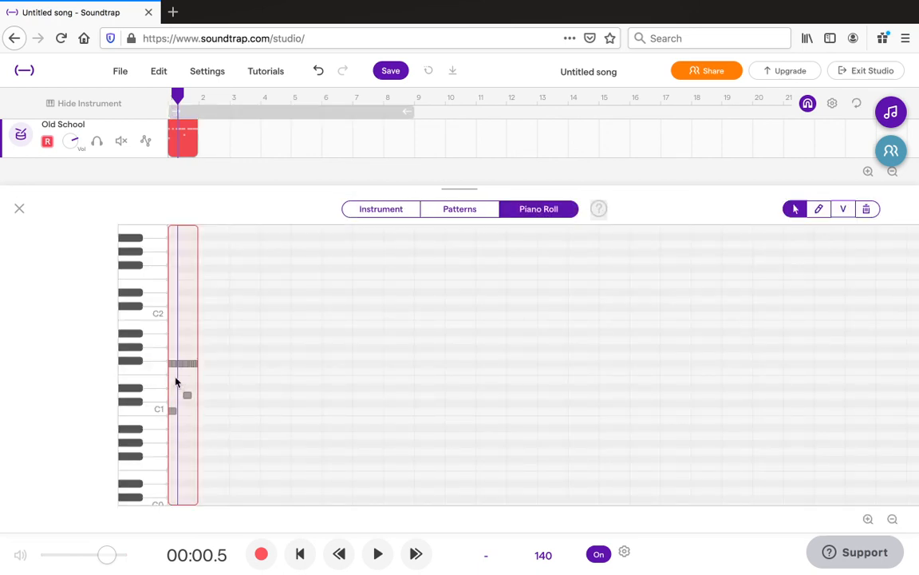
pyautogui.click(457, 210)
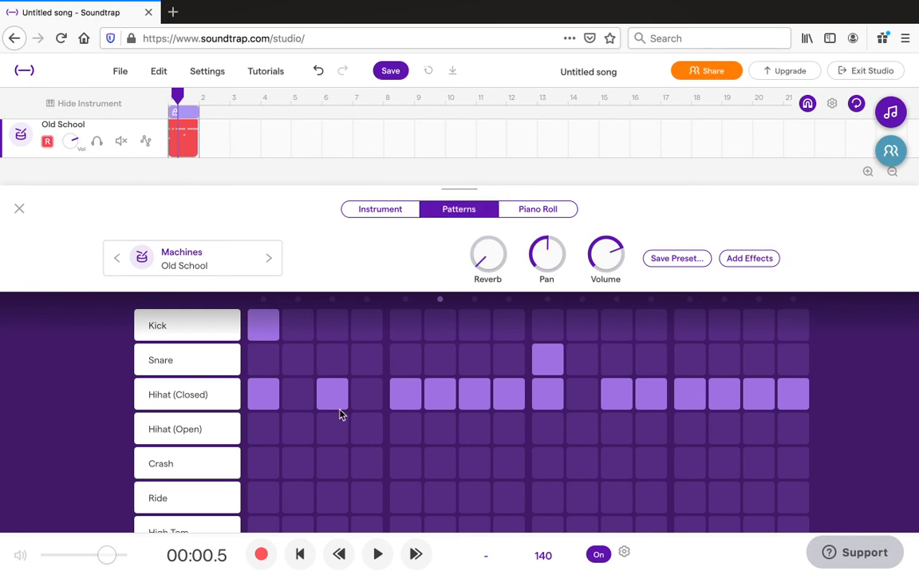
pyautogui.scroll(1, 343, 413)
pyautogui.scroll(-1, 342, 413)
pyautogui.scroll(1, 310, 394)
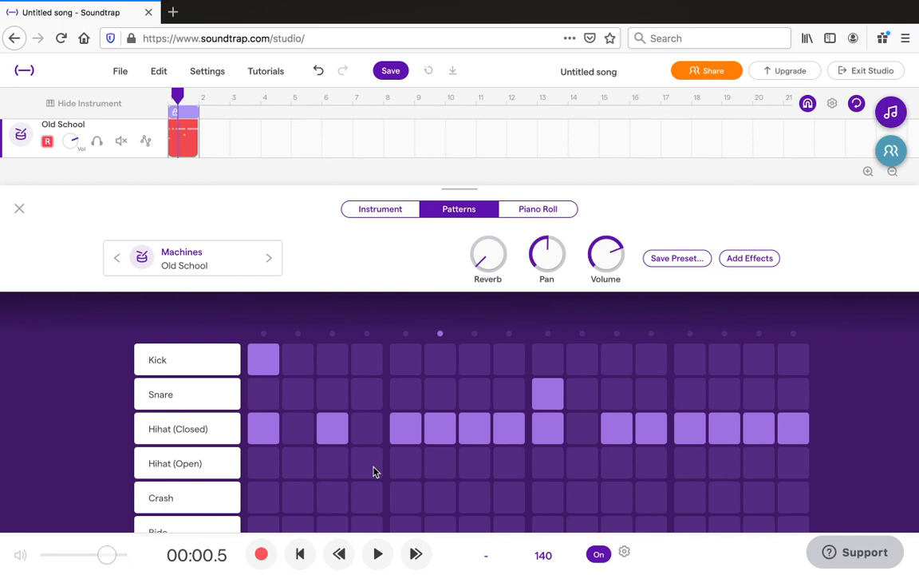
# Clear all Kick, Snare and Hihat (Closed) hits from the drum pattern
pyautogui.click(269, 369)
pyautogui.click(264, 461)
pyautogui.click(262, 455)
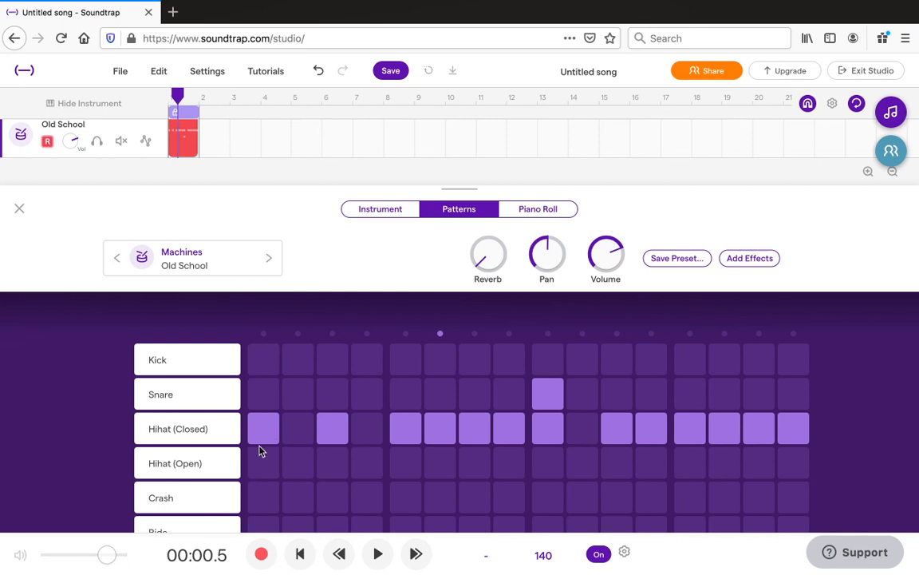
pyautogui.click(264, 429)
pyautogui.moveTo(410, 427); pyautogui.dragTo(533, 427)
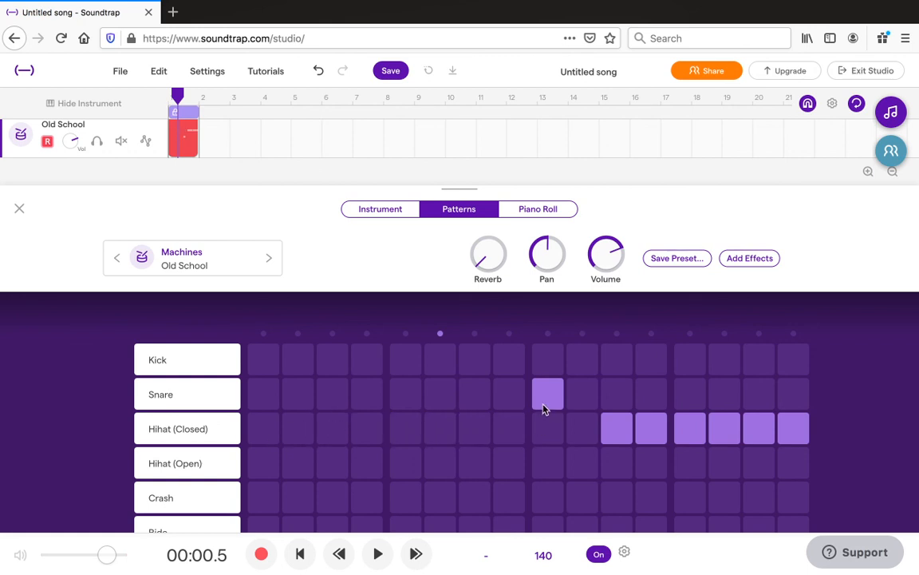
pyautogui.click(543, 408)
pyautogui.moveTo(628, 424); pyautogui.dragTo(796, 421)
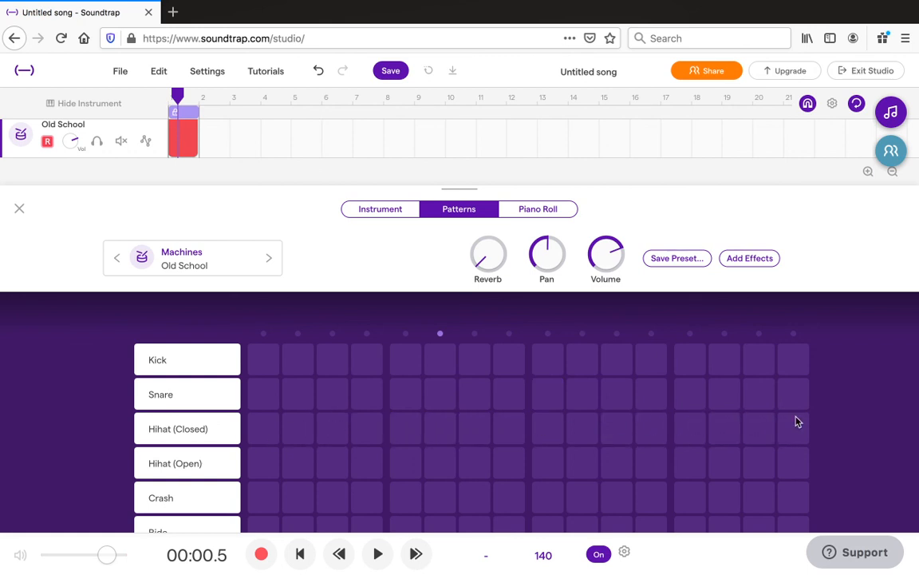
# Place Kick hits on steps 1, 5, 9 and 13 of the empty pattern
pyautogui.scroll(-2, 629, 459)
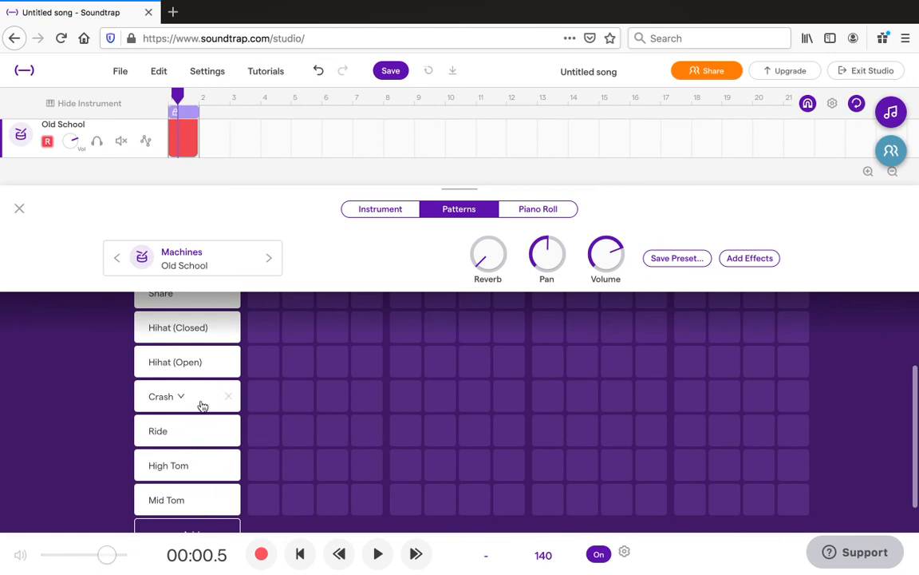
pyautogui.scroll(3, 312, 396)
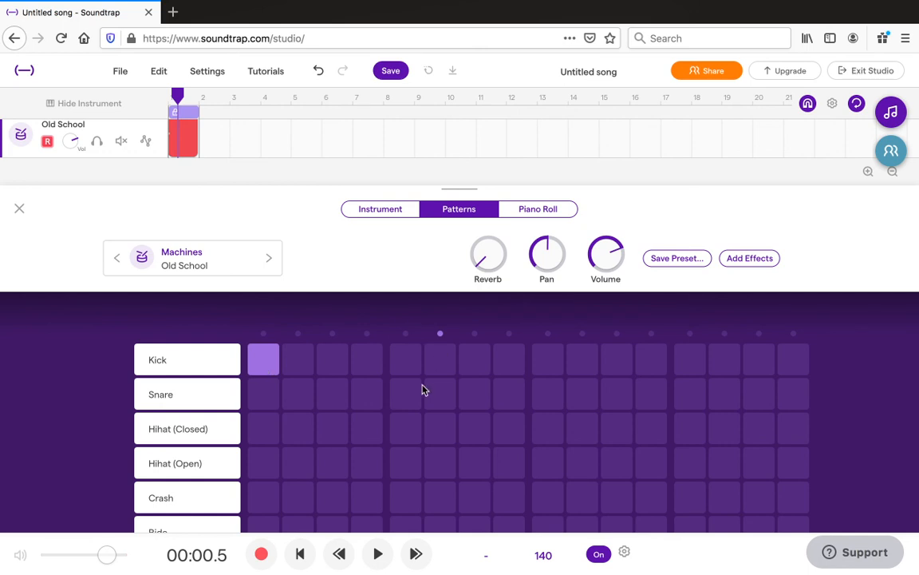
pyautogui.click(410, 364)
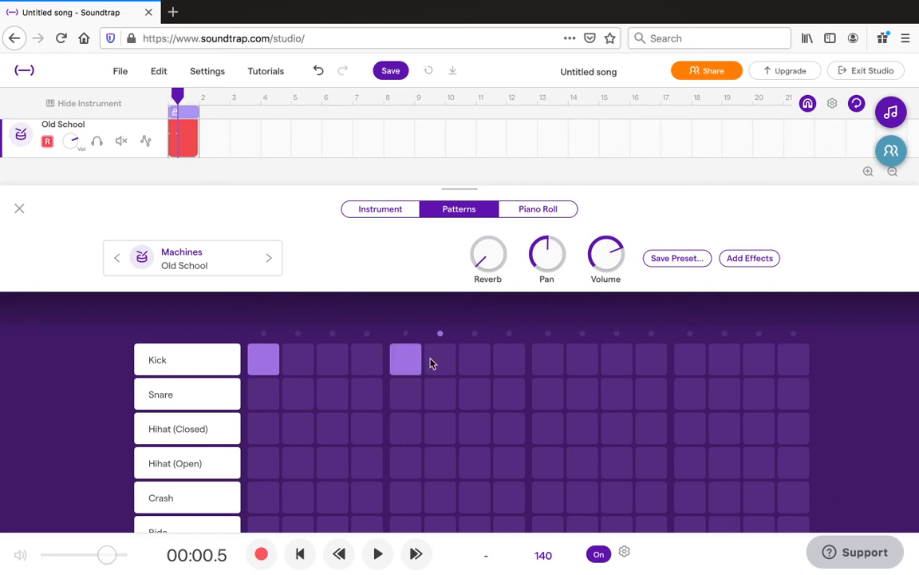
pyautogui.click(547, 361)
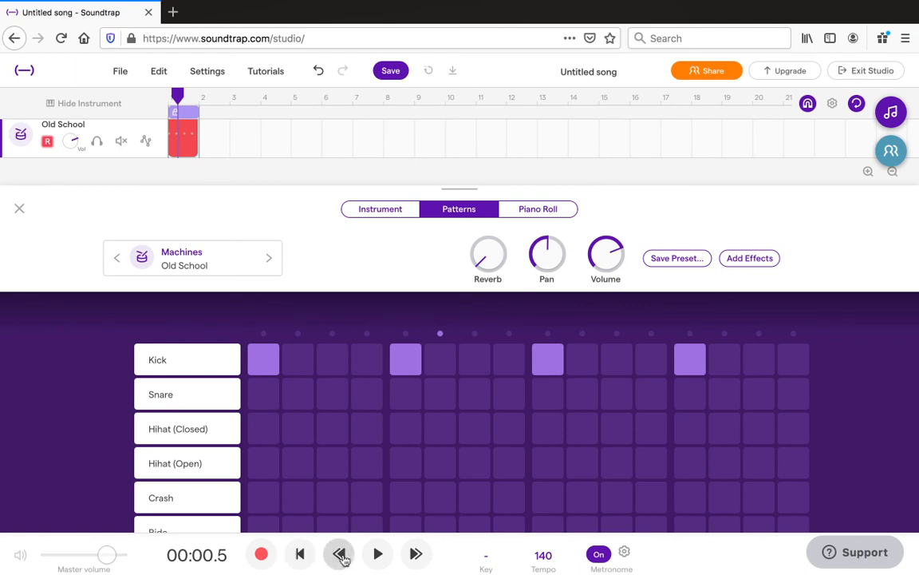
# Play the kick pattern, stop it and turn off the metronome
pyautogui.click(377, 554)
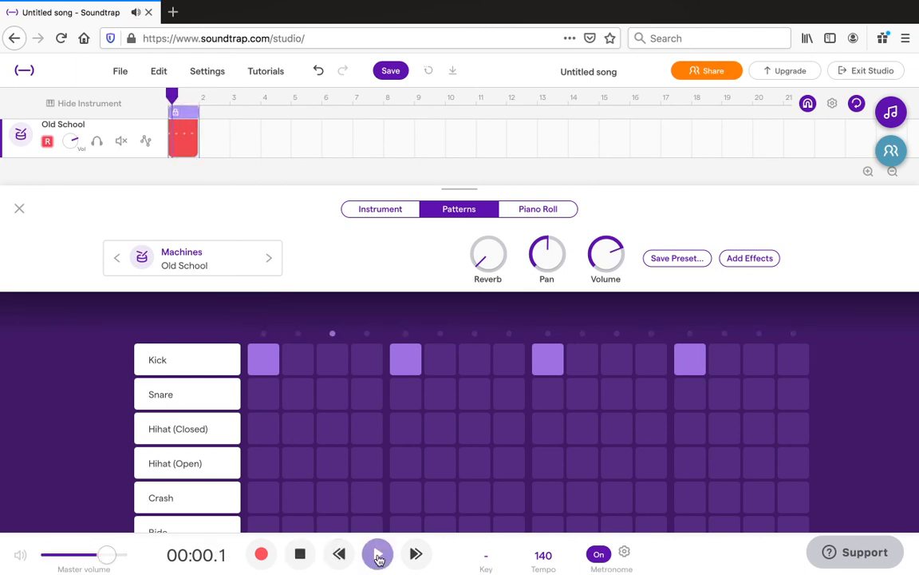
pyautogui.click(379, 559)
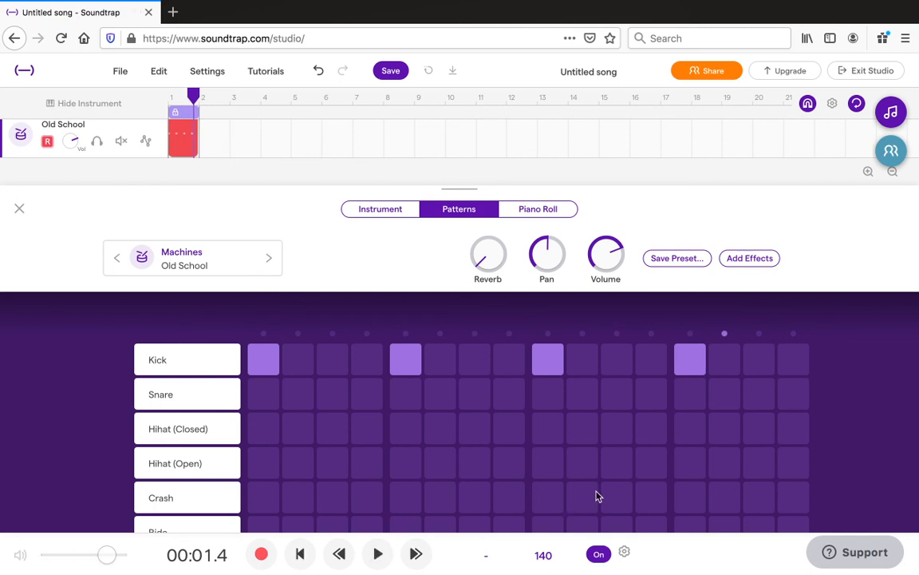
pyautogui.click(599, 556)
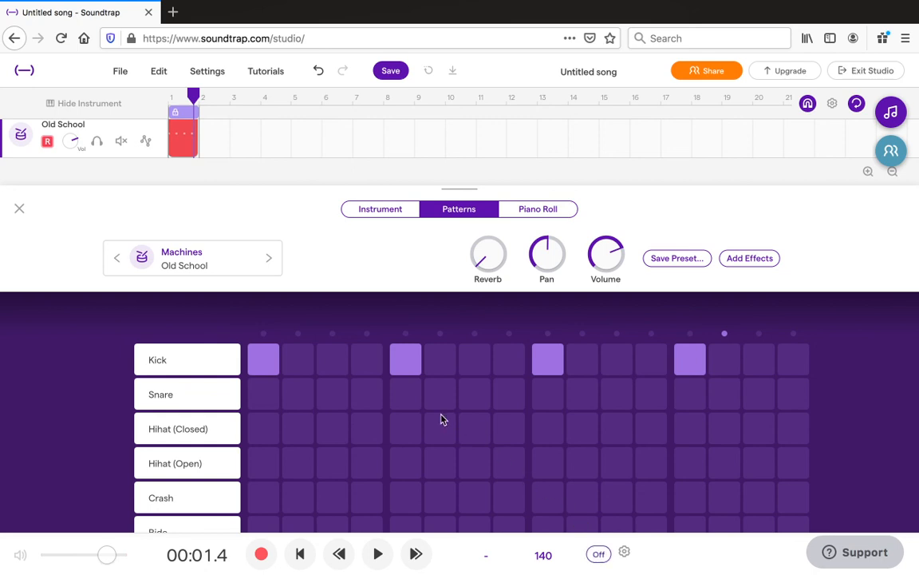
# Add Snare hits on steps 5 and 13 and play the kick and snare beat
pyautogui.press('space')
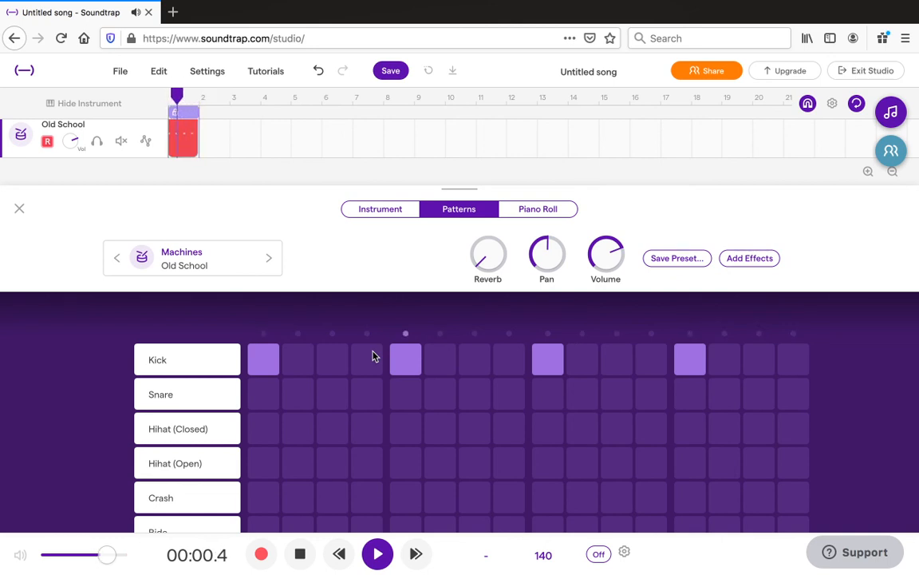
pyautogui.press('space')
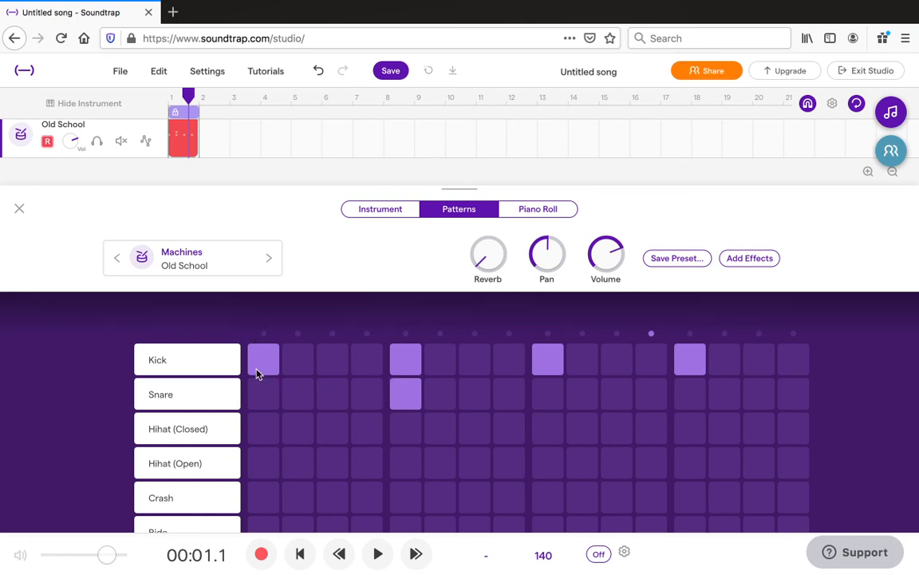
pyautogui.click(687, 396)
pyautogui.press('space')
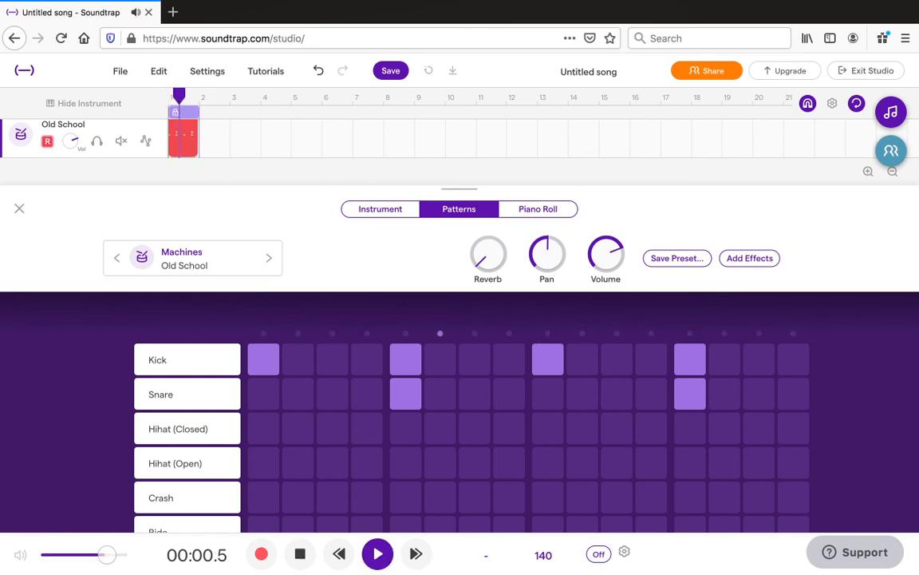
pyautogui.press('space')
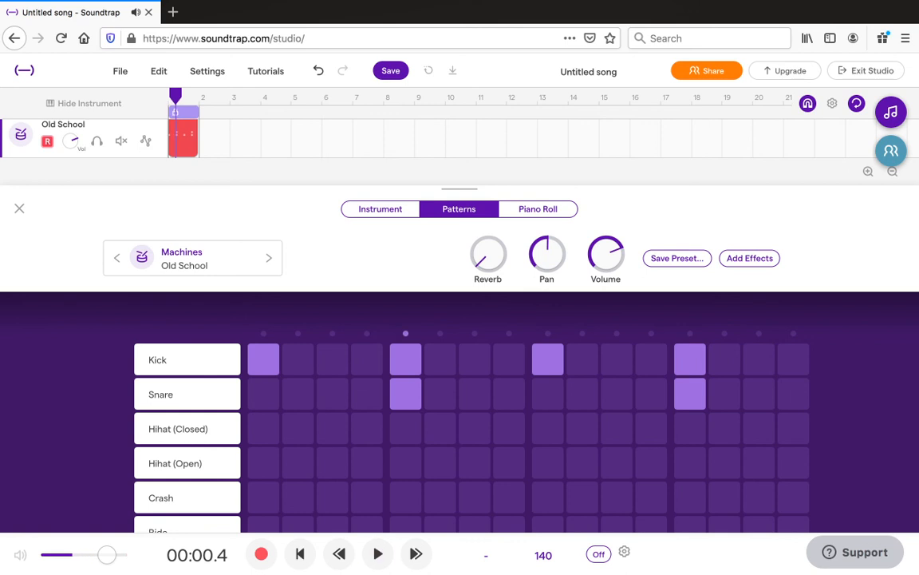
# Add Hihat (Closed) hits on steps 3, 7, 11 and 15 and play the beat
pyautogui.scroll(-2, 455, 435)
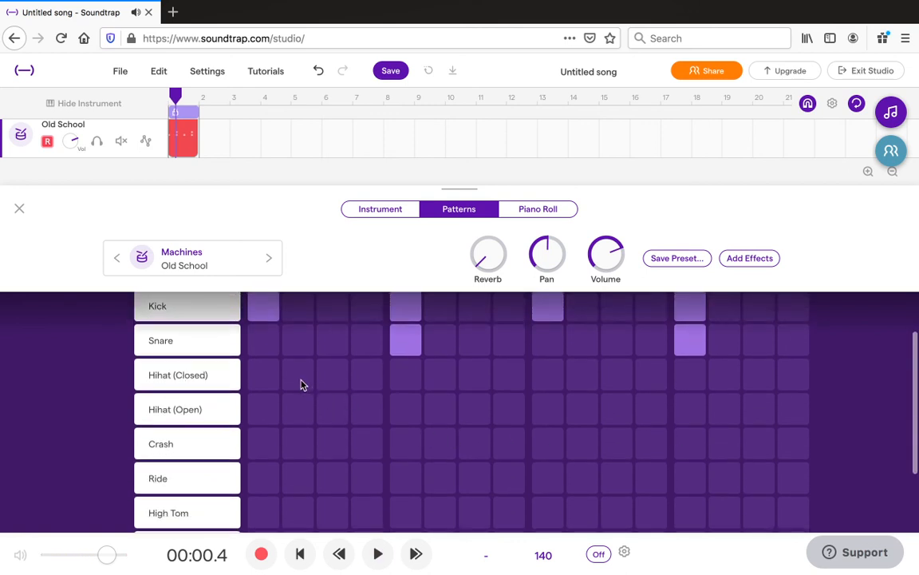
pyautogui.scroll(2, 331, 380)
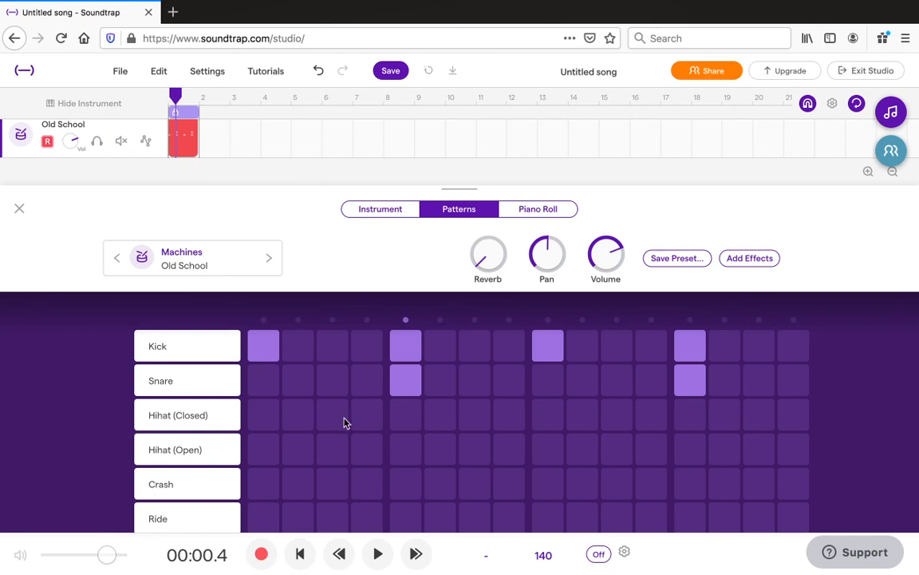
pyautogui.click(475, 417)
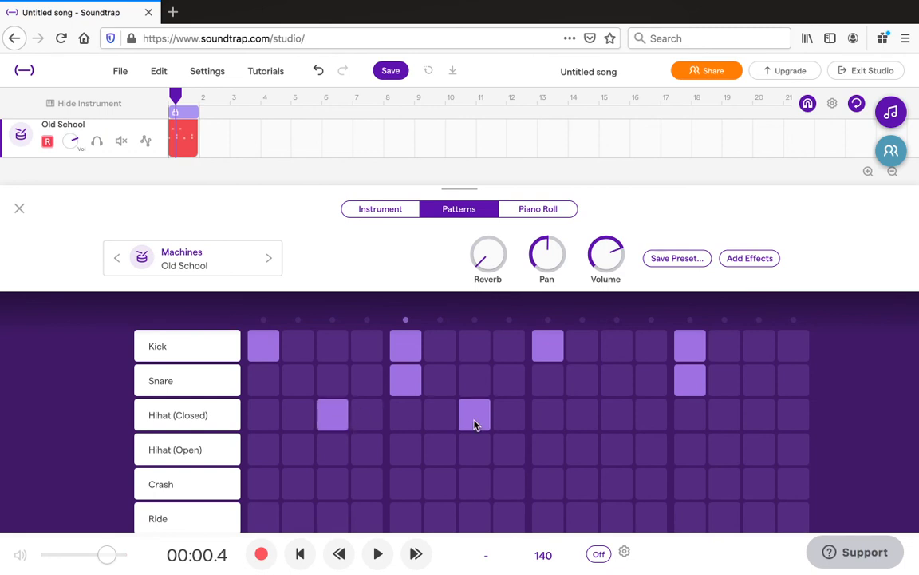
pyautogui.click(618, 413)
pyautogui.click(762, 411)
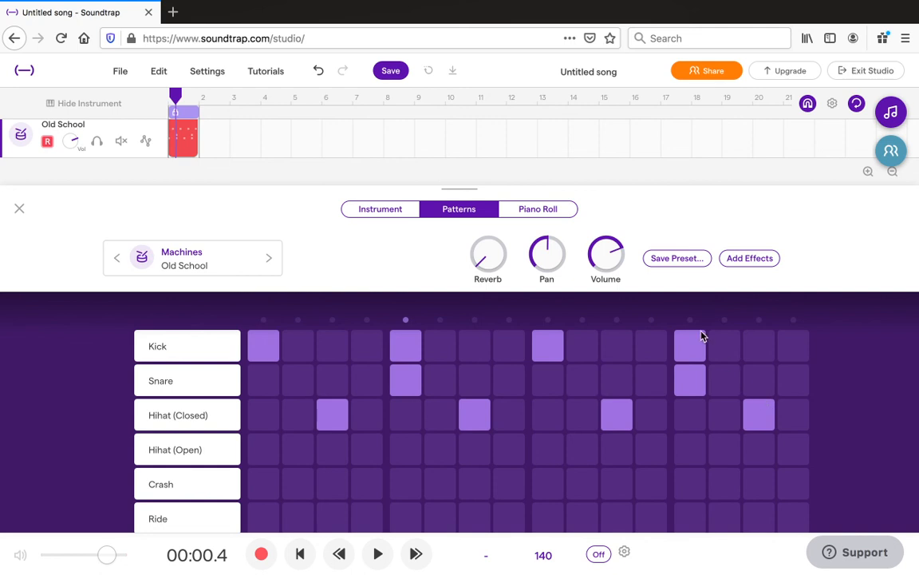
pyautogui.press('space')
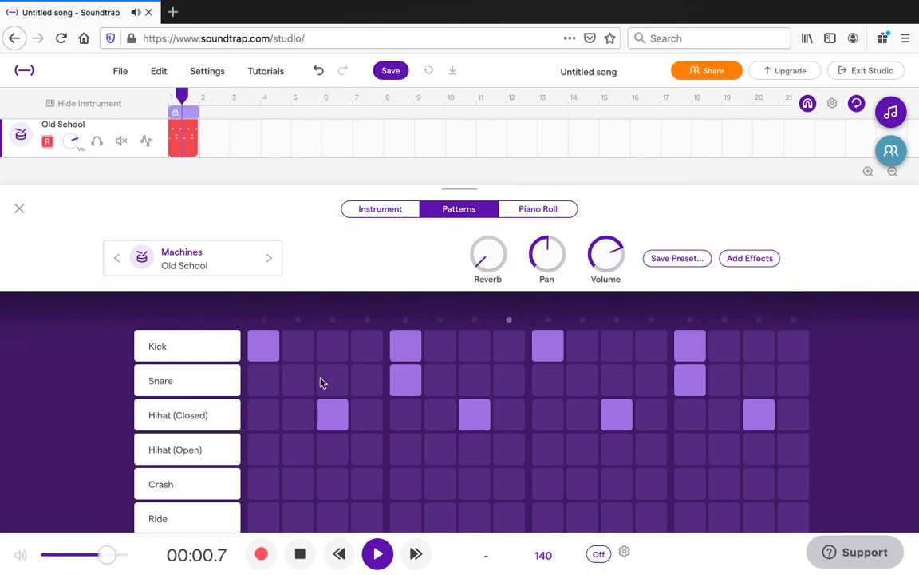
pyautogui.press('space')
# Add a Crash hit on step 1, a High Tom hit on step 9 and a Mid Tom hit on step 11
pyautogui.scroll(-2, 316, 385)
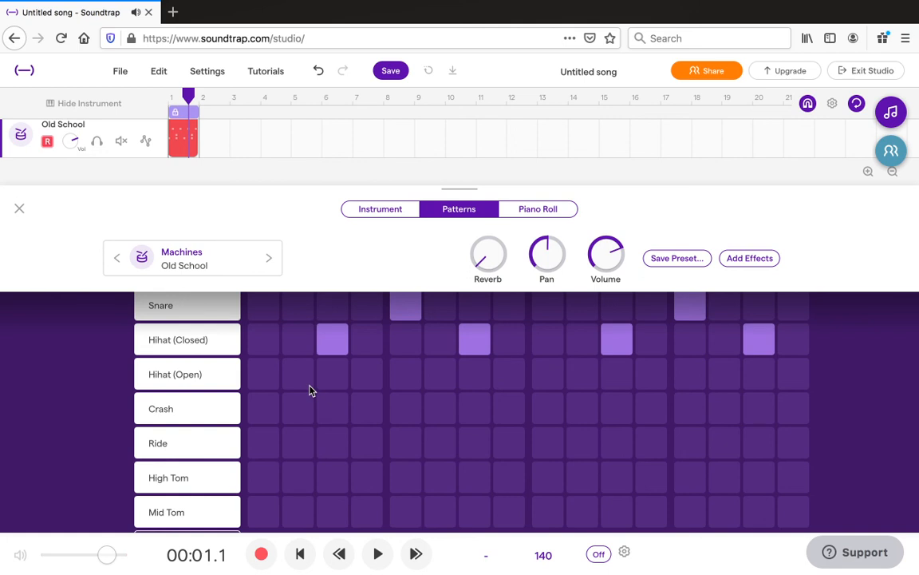
pyautogui.scroll(-2, 312, 390)
pyautogui.click(263, 363)
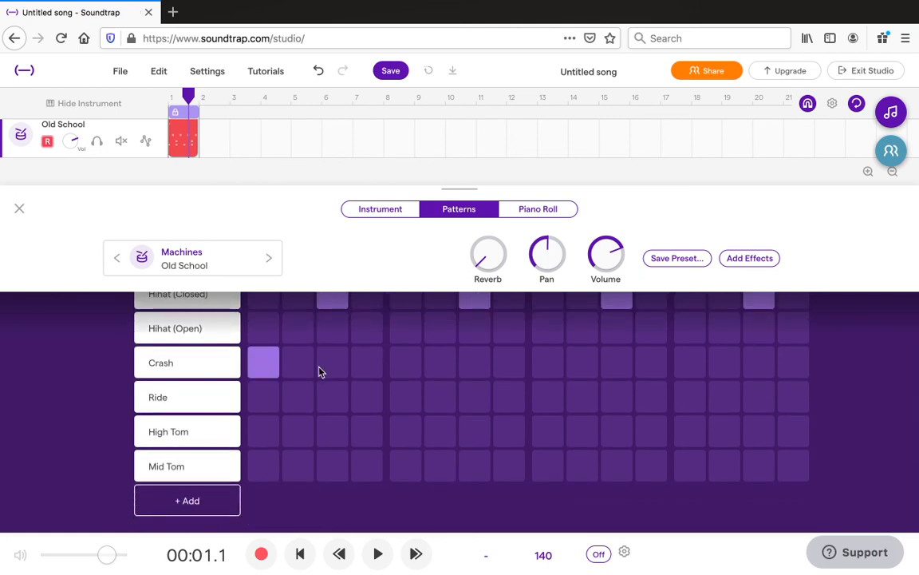
pyautogui.scroll(2, 319, 372)
pyautogui.scroll(-1, 320, 372)
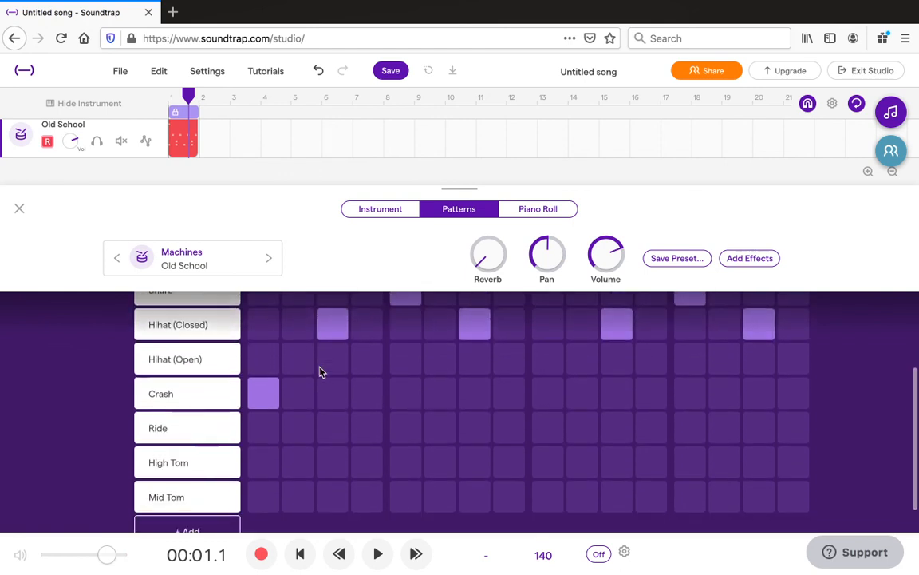
pyautogui.click(547, 464)
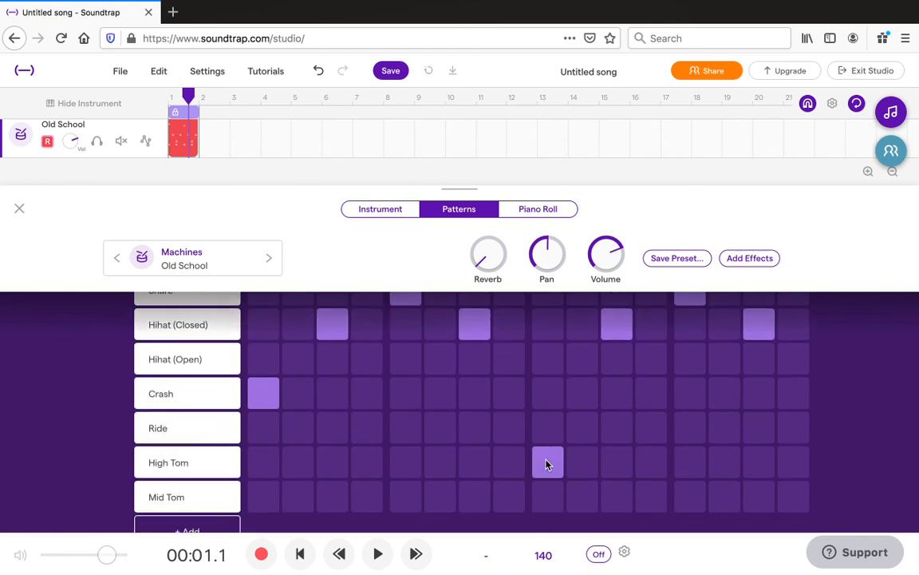
pyautogui.click(619, 498)
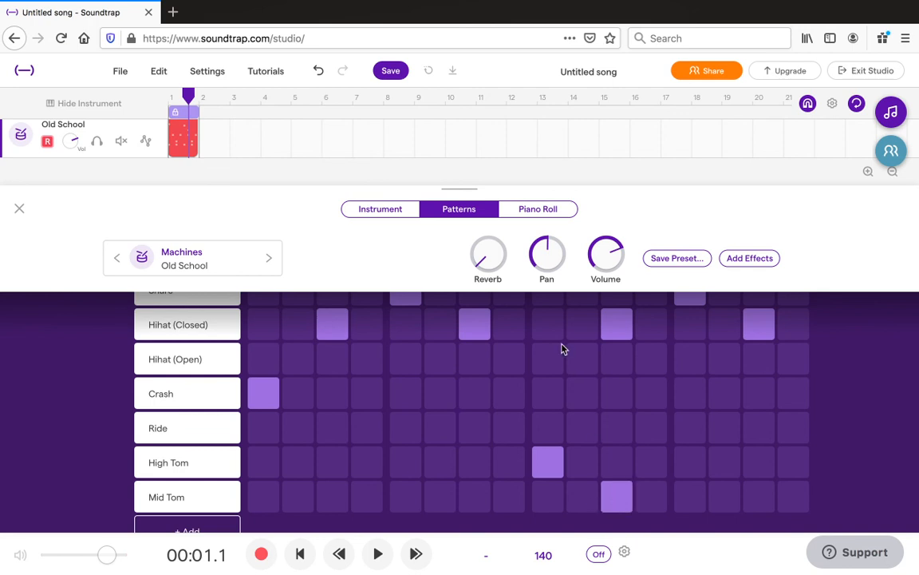
# Play the beat with the crash and toms, stop playback and review the pattern rows
pyautogui.scroll(1, 562, 349)
pyautogui.press('space')
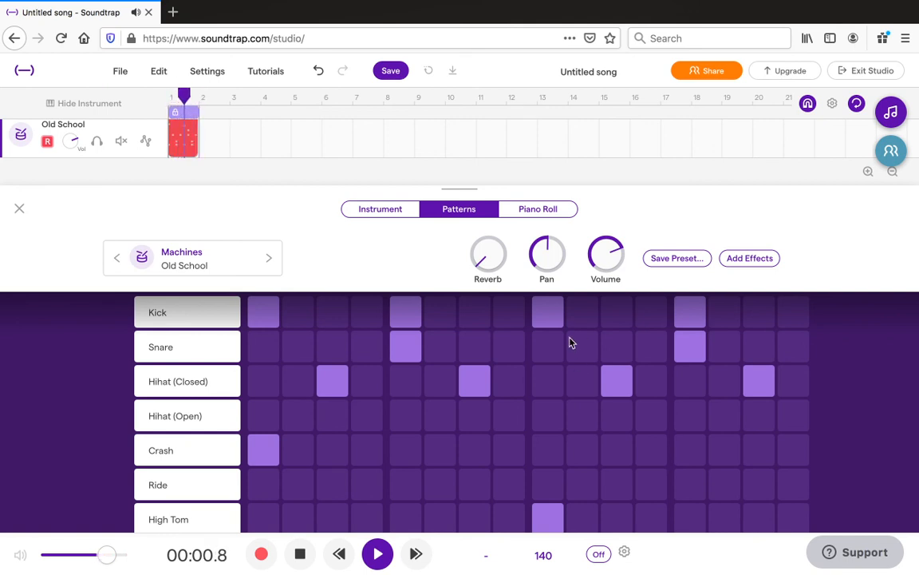
pyautogui.scroll(-1, 571, 344)
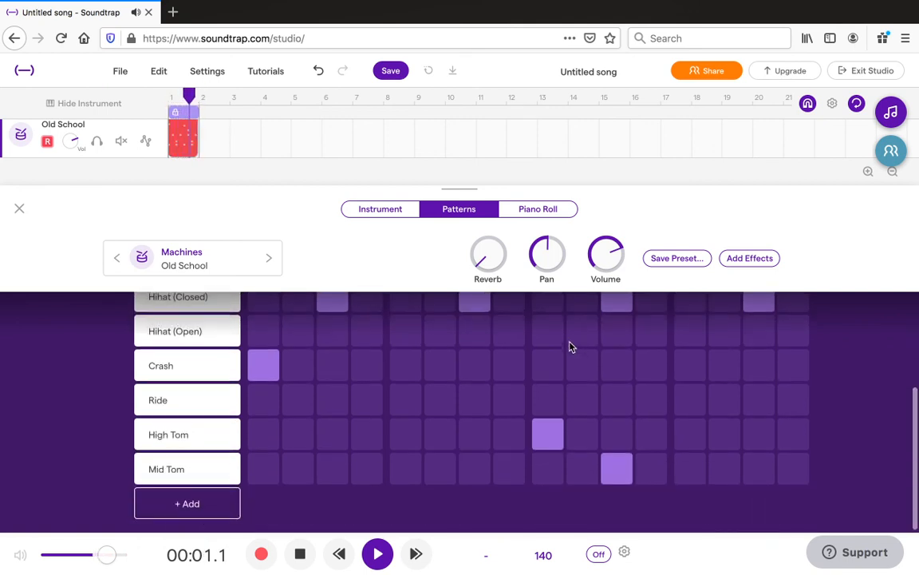
pyautogui.press('space')
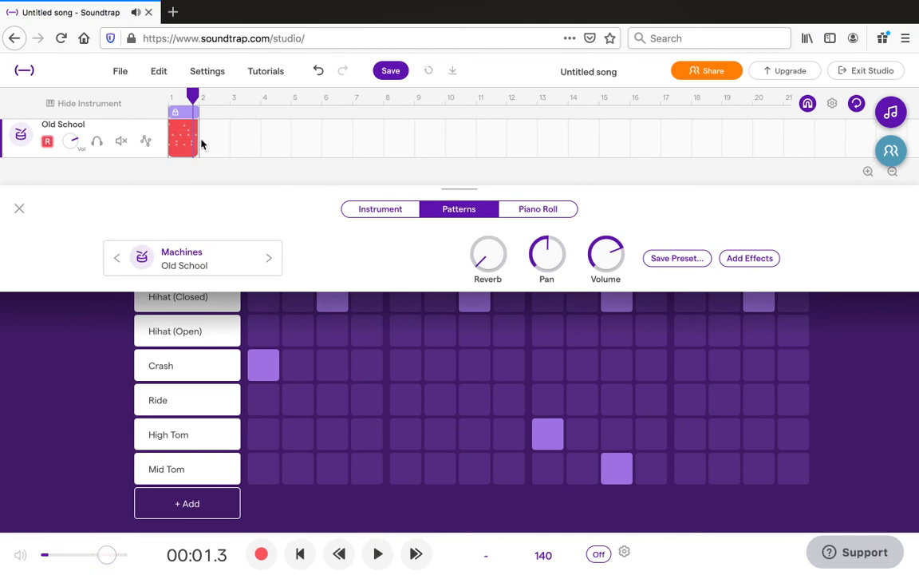
pyautogui.scroll(2, 369, 378)
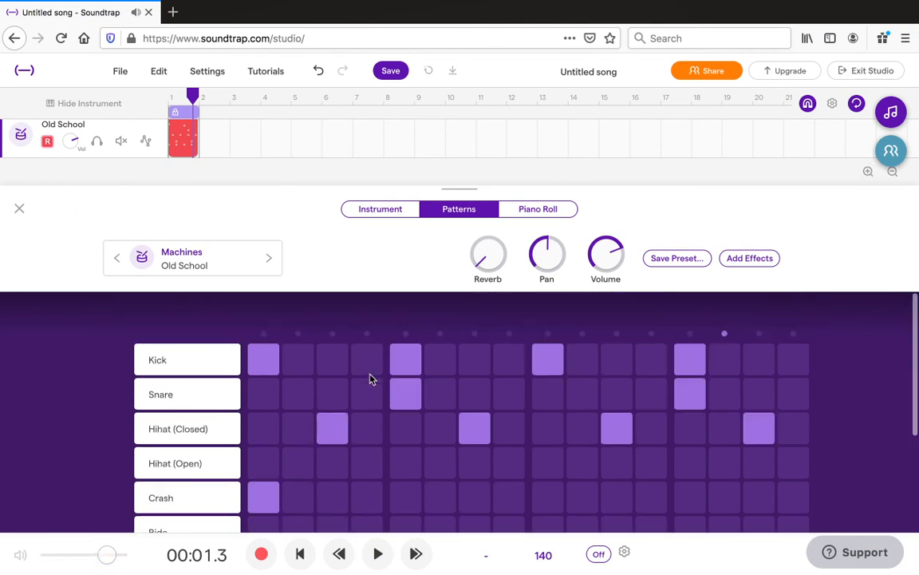
# Close the drum pattern editor and return the playhead to the start of the song
pyautogui.click(19, 209)
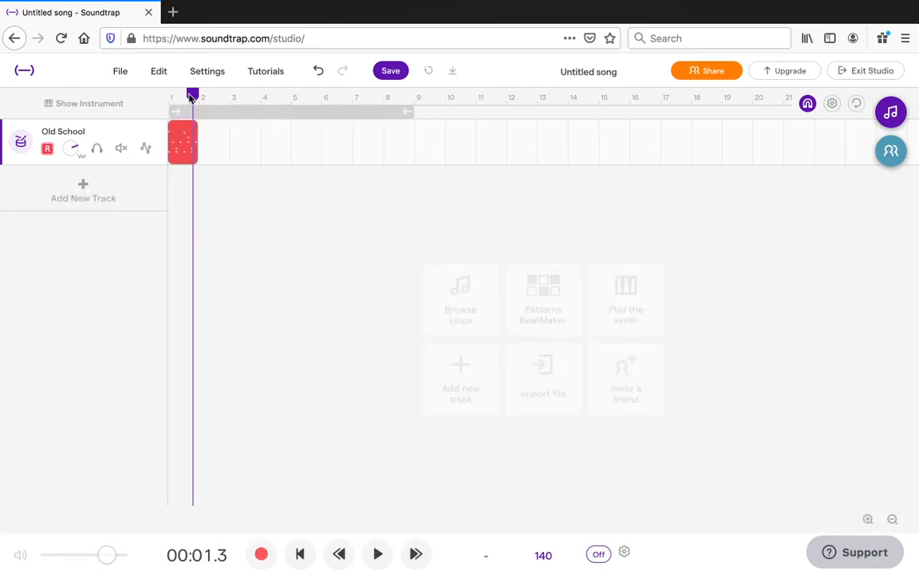
pyautogui.moveTo(193, 95); pyautogui.dragTo(137, 99)
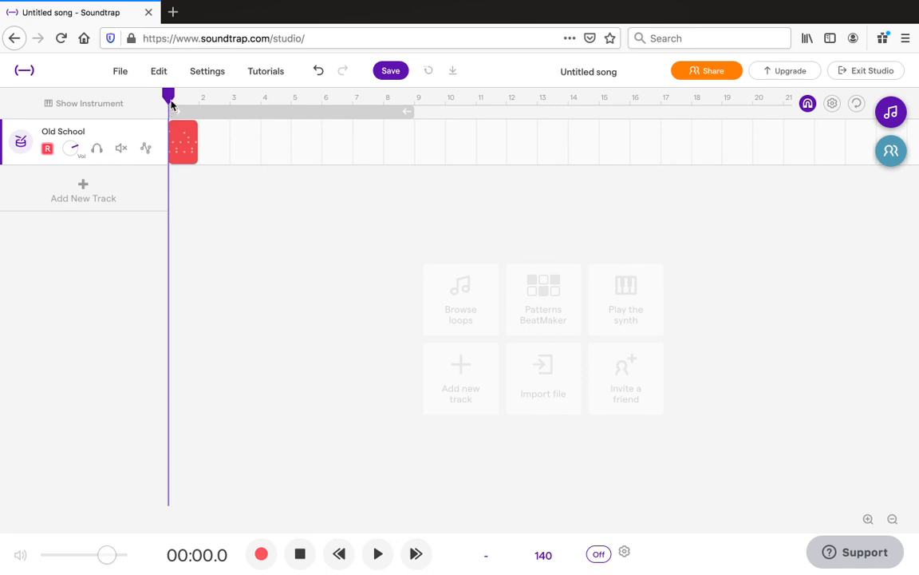
pyautogui.moveTo(180, 124)
# Add a new Strings track to the song
pyautogui.click(83, 198)
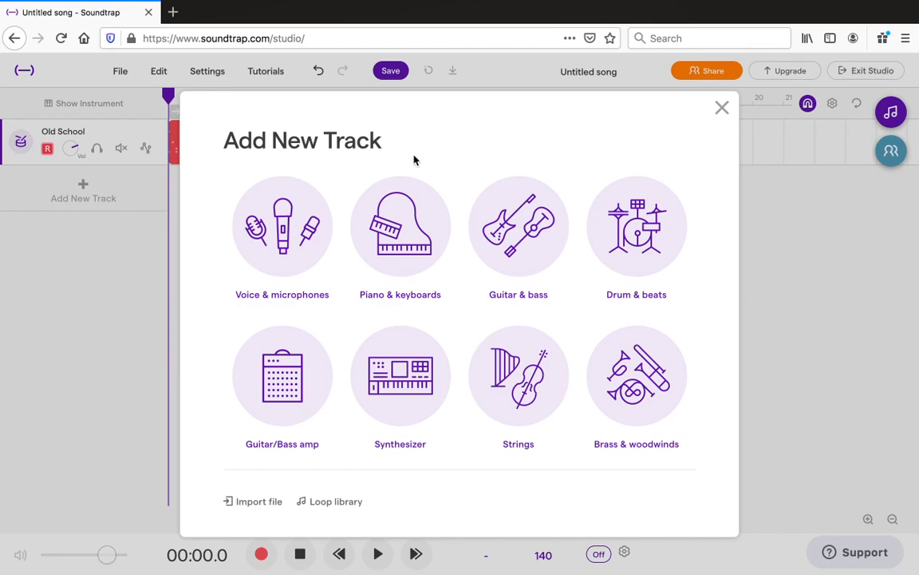
pyautogui.click(505, 372)
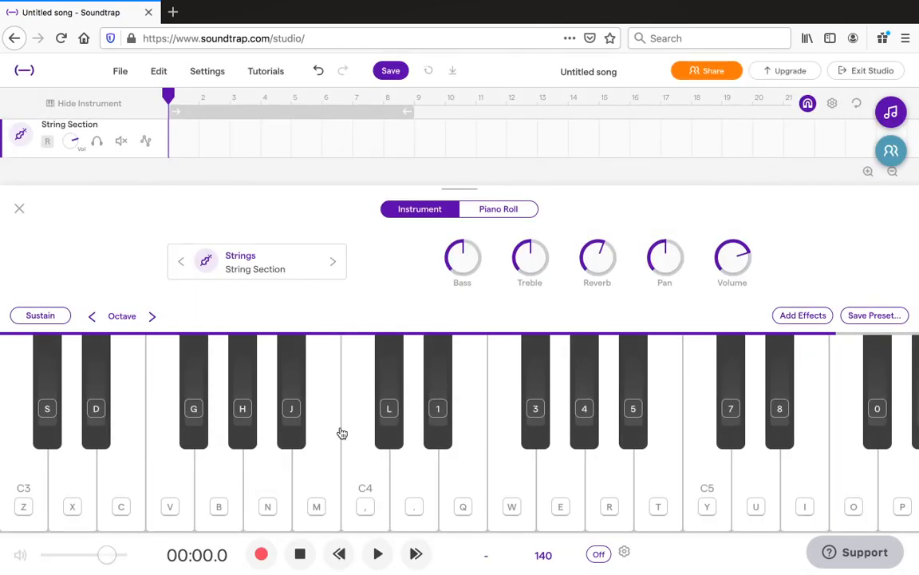
# Try two notes on the String Section keyboard, close the instrument and delete the String Section track
pyautogui.click(370, 463)
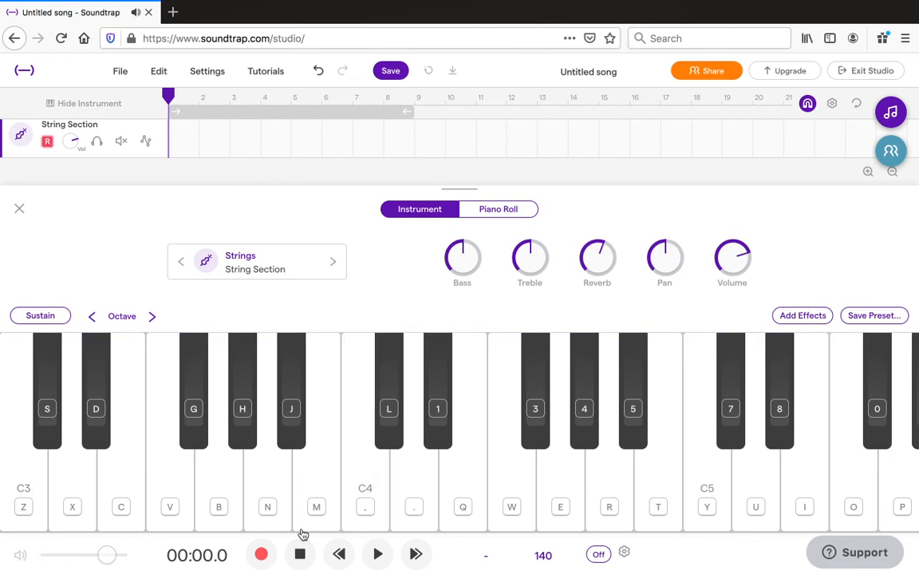
pyautogui.click(355, 485)
pyautogui.click(19, 208)
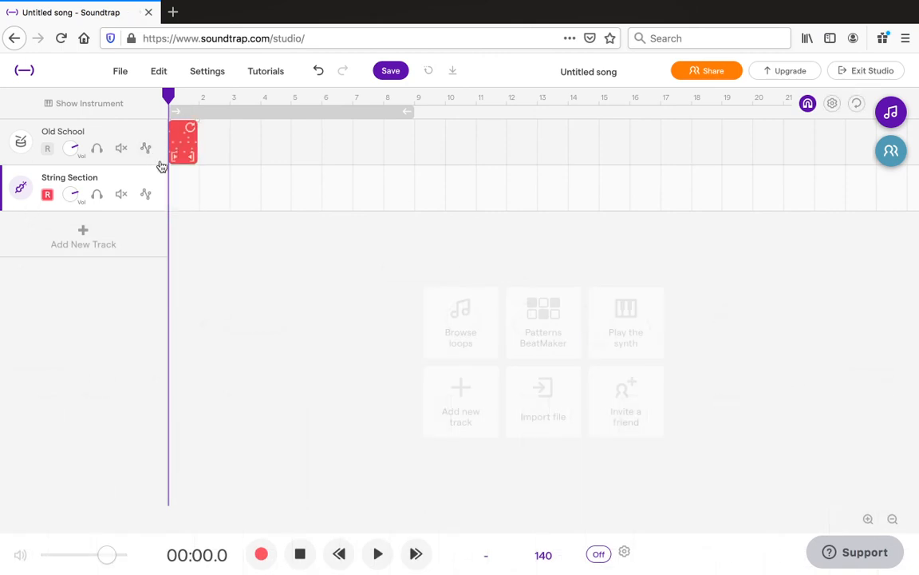
pyautogui.click(153, 175)
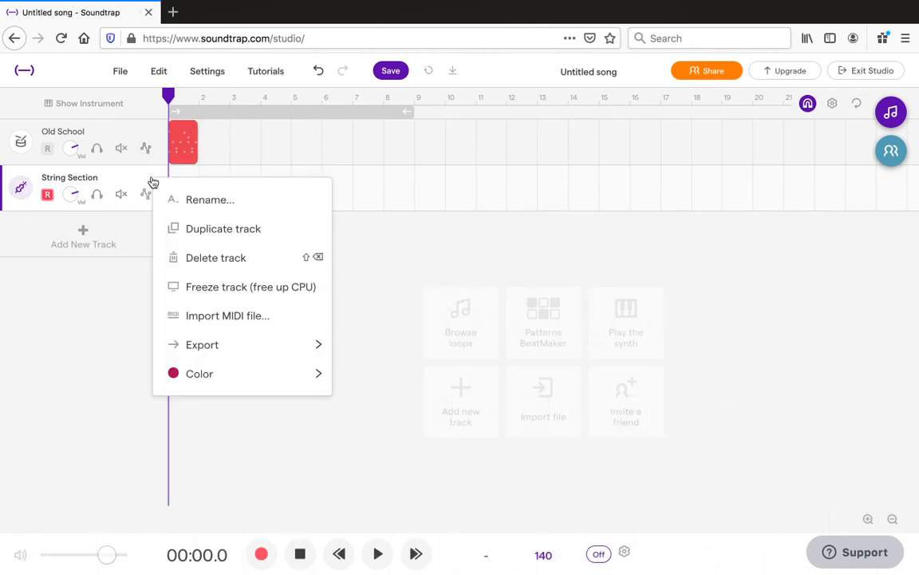
pyautogui.click(226, 258)
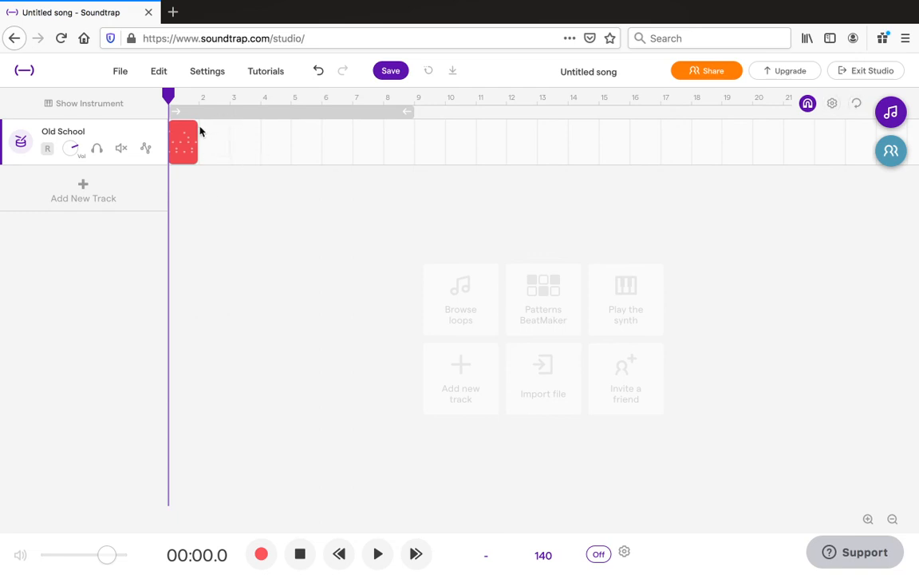
# Loop the Old School drum region through bar 8 and play it back
pyautogui.moveTo(196, 127)
pyautogui.click(193, 128)
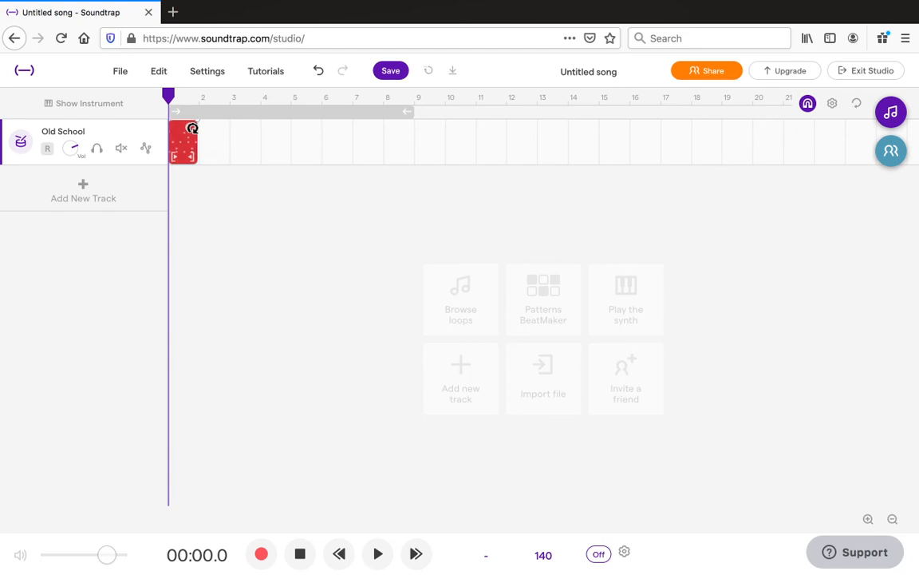
pyautogui.moveTo(192, 128); pyautogui.dragTo(408, 127)
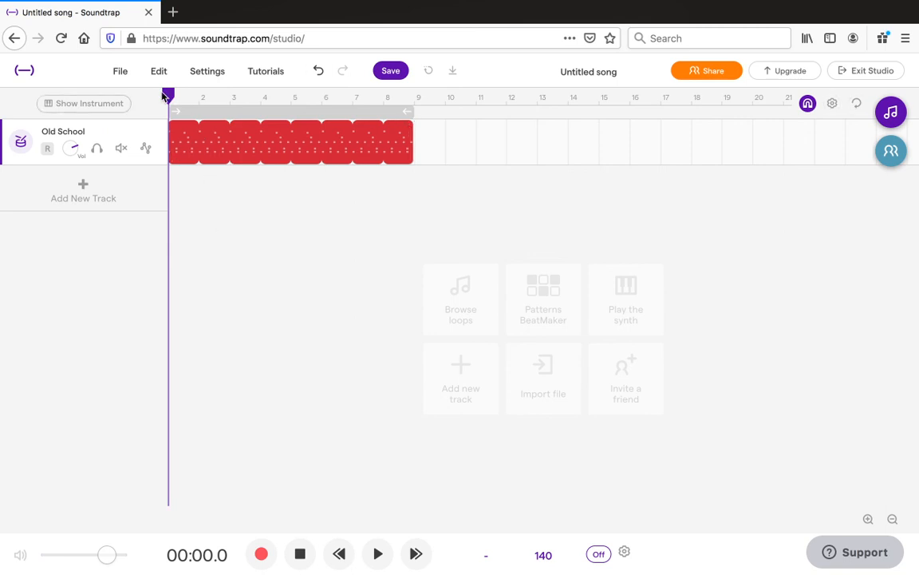
pyautogui.moveTo(186, 145)
pyautogui.press('space')
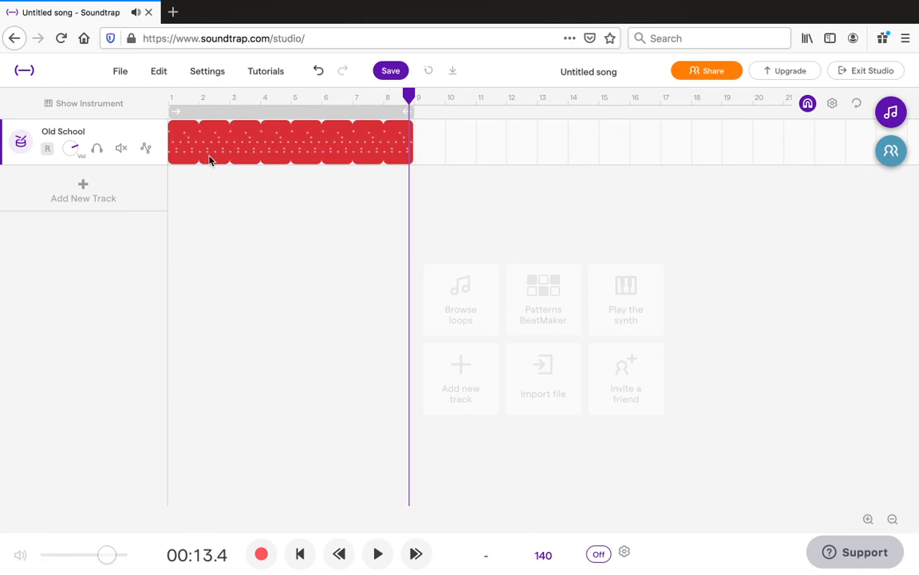
# Delete the looped drum region and the Old School track, and return the playhead to the start of the song
pyautogui.press('Delete')
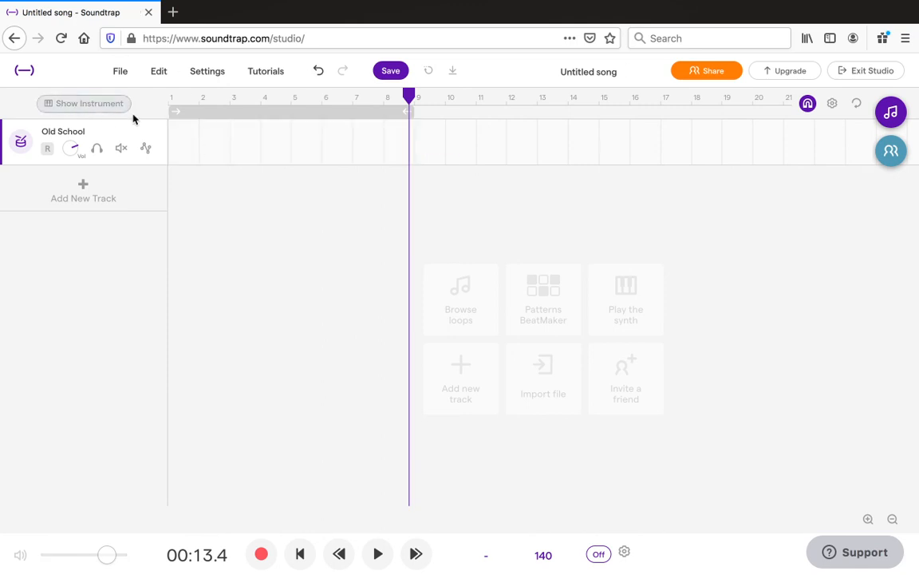
pyautogui.rightClick(149, 132)
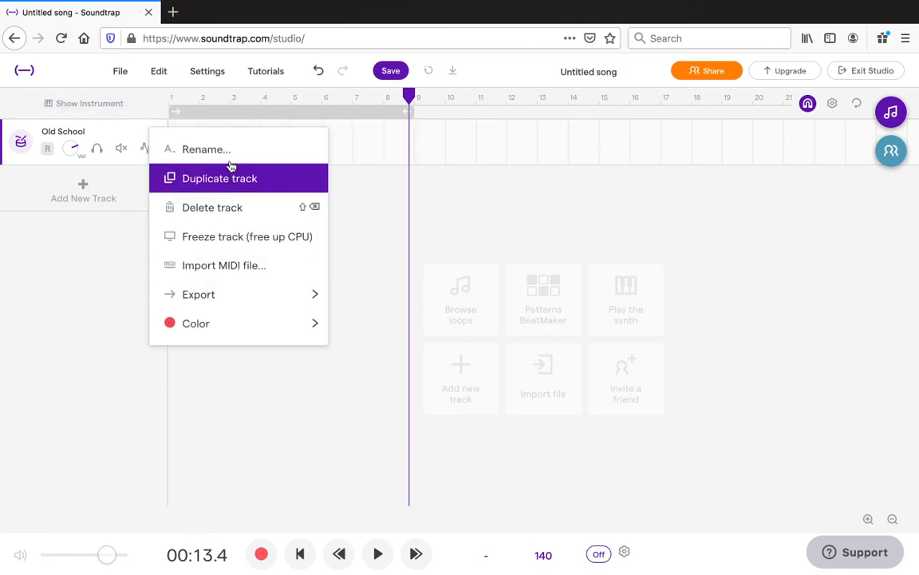
pyautogui.click(225, 205)
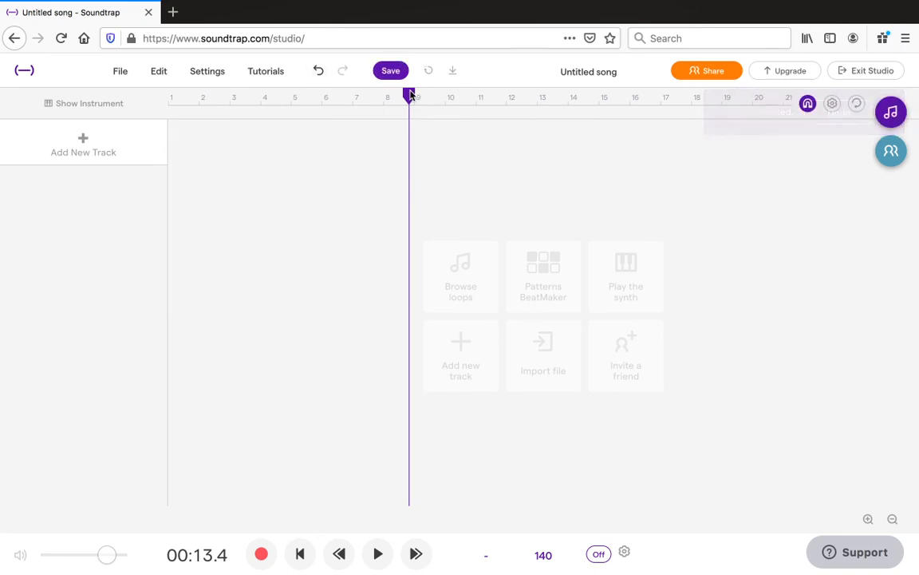
pyautogui.moveTo(408, 96); pyautogui.dragTo(154, 126)
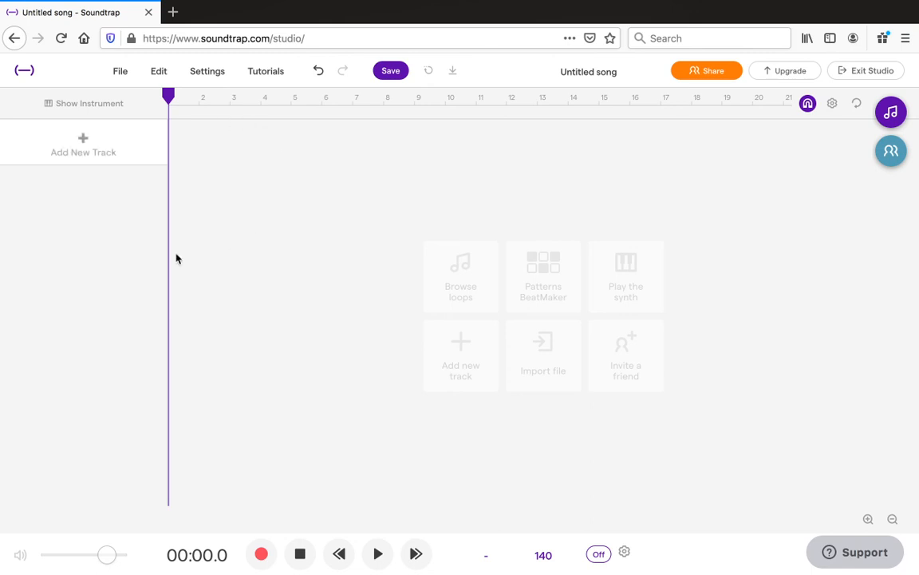
# Add a new Drum & beats track and choose the Dubstepper preset from the drum Machines for it
pyautogui.click(82, 146)
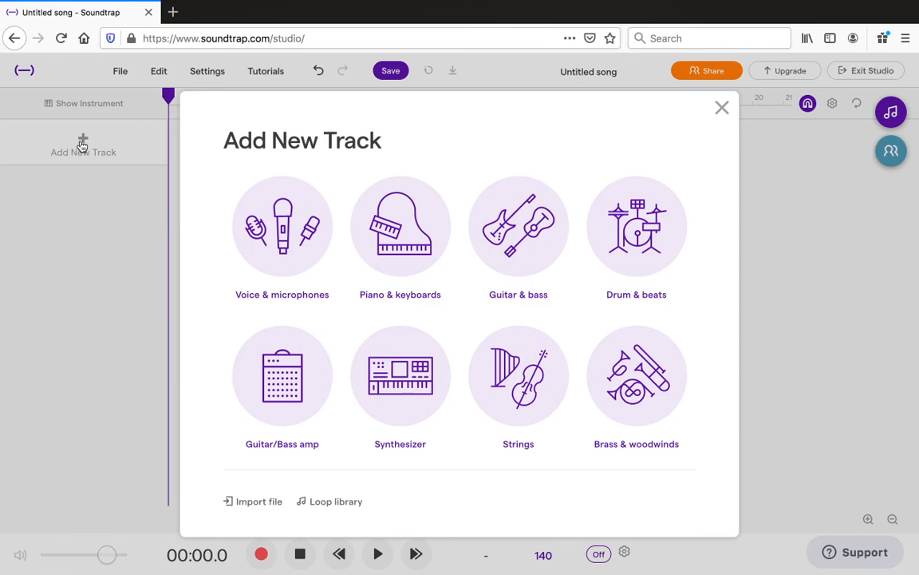
pyautogui.click(636, 225)
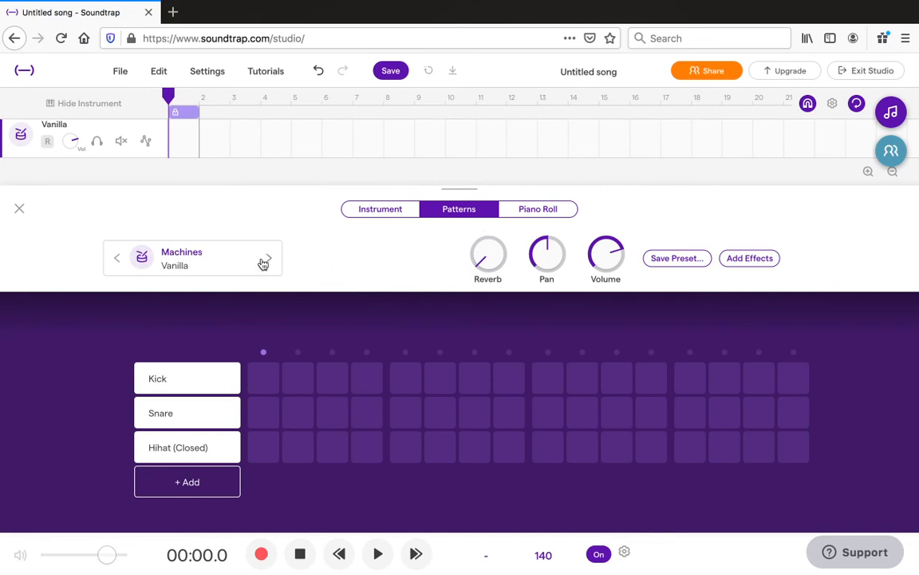
pyautogui.click(206, 256)
pyautogui.scroll(-1, 580, 322)
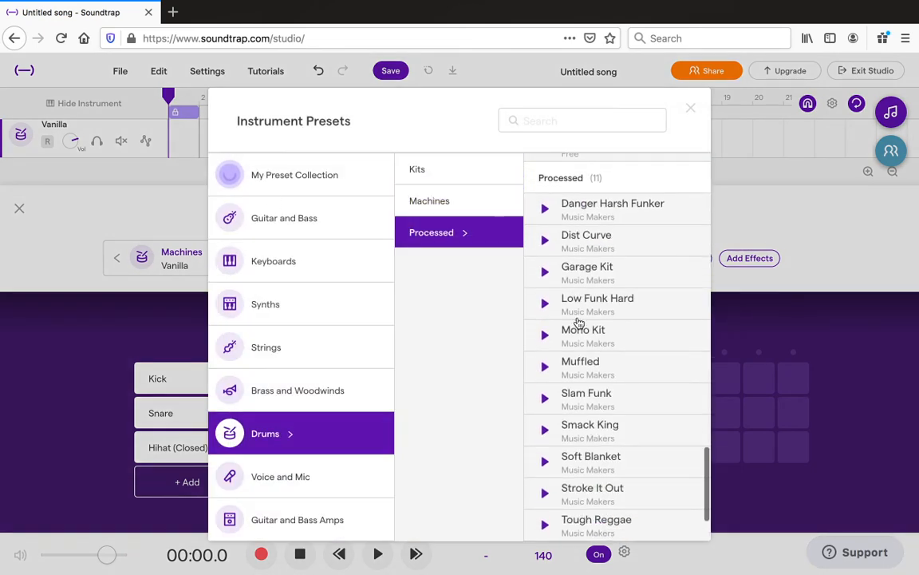
pyautogui.scroll(1, 595, 280)
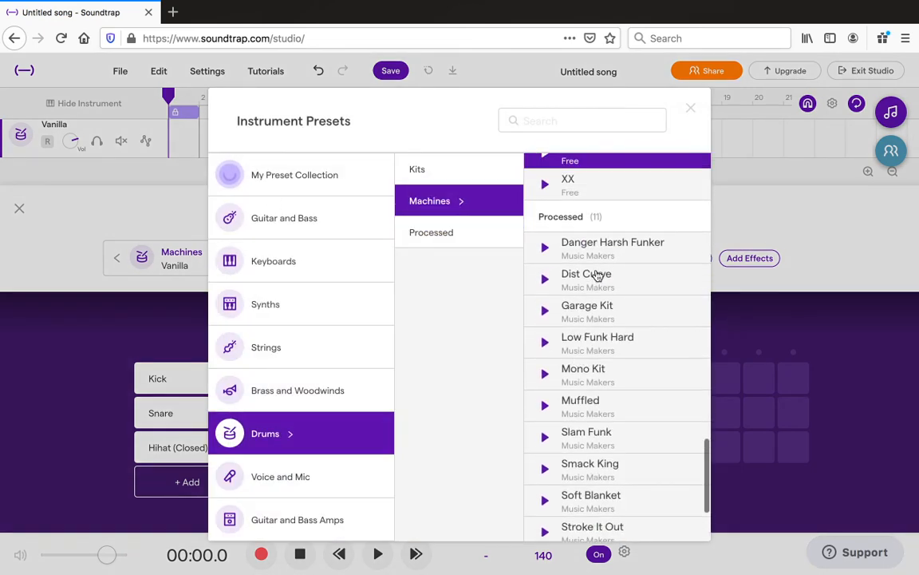
pyautogui.scroll(5, 597, 275)
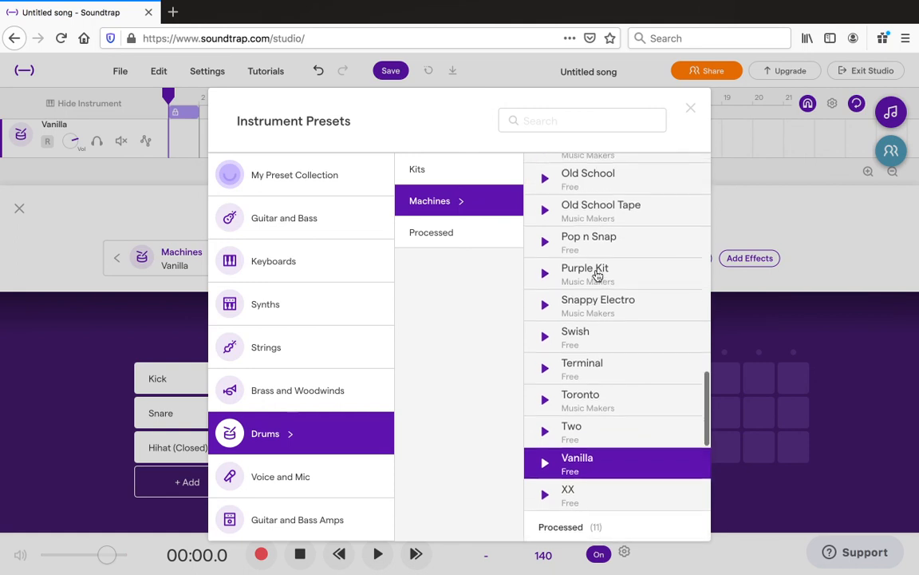
pyautogui.scroll(3, 597, 276)
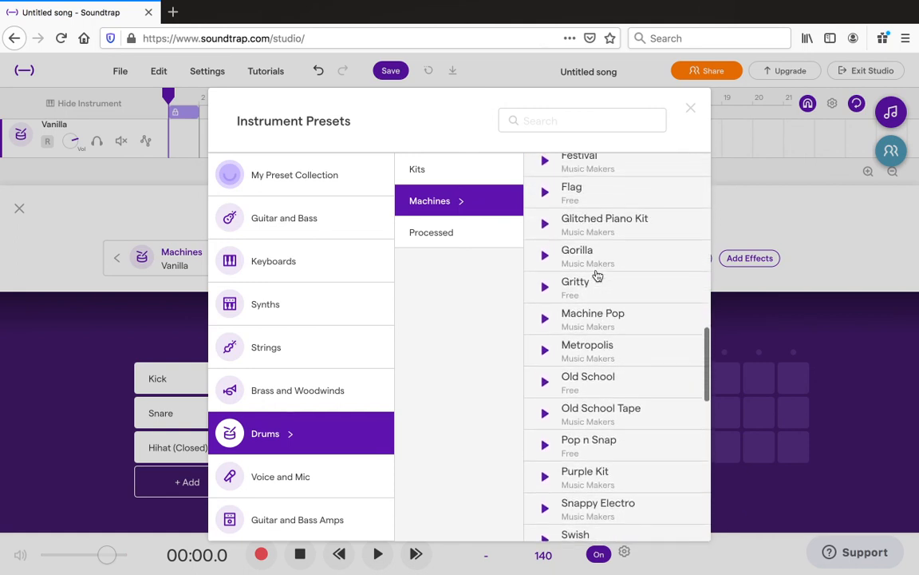
pyautogui.scroll(3, 597, 275)
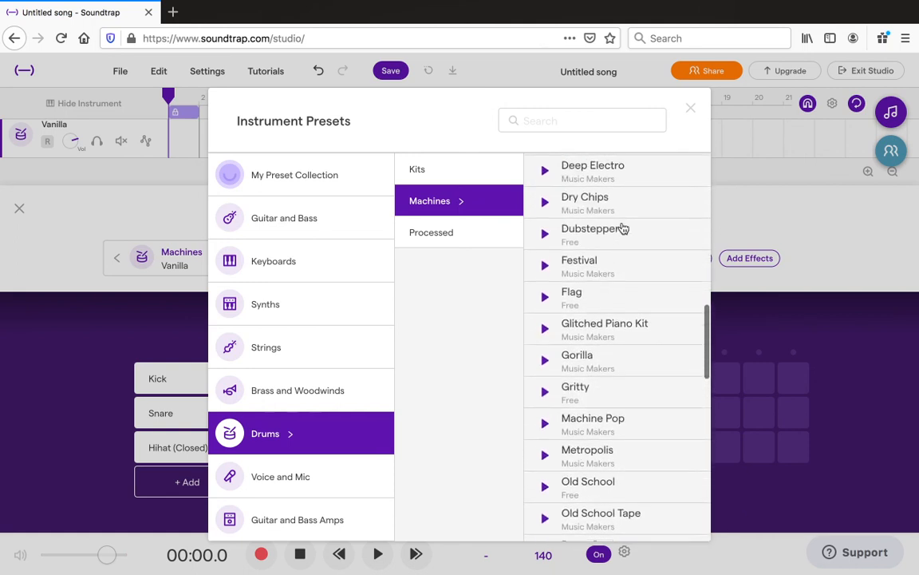
pyautogui.click(623, 230)
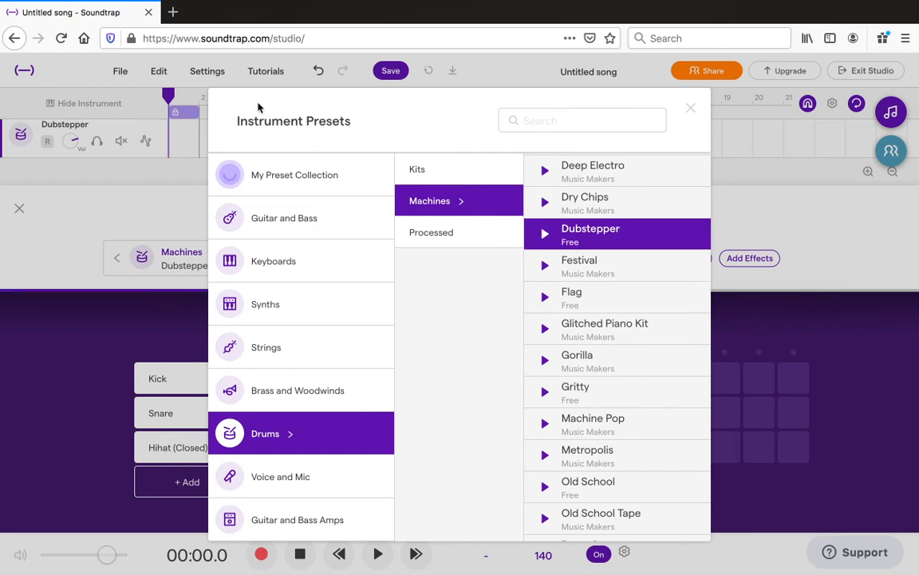
# Switch the drum track's preset to Dry Chips and return to the pattern grid
pyautogui.scroll(1, 605, 238)
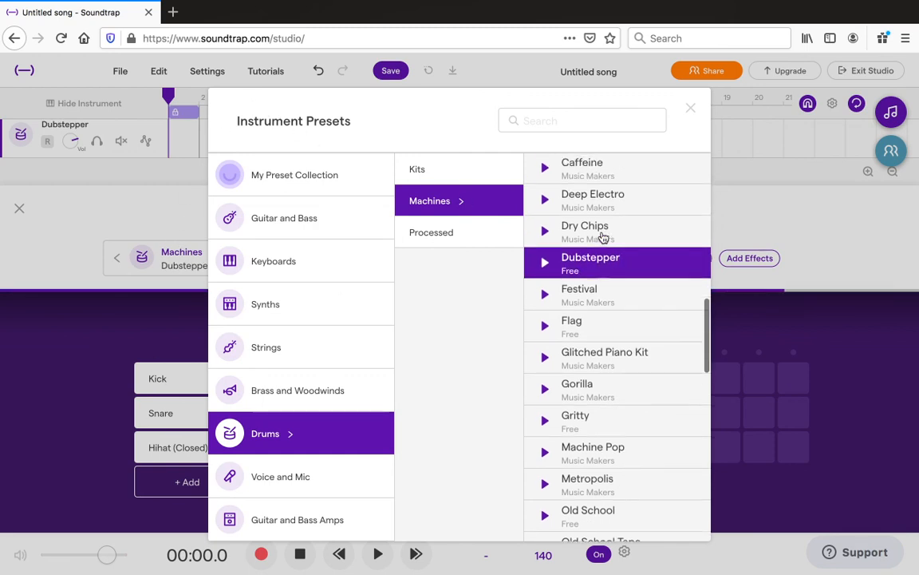
pyautogui.click(605, 236)
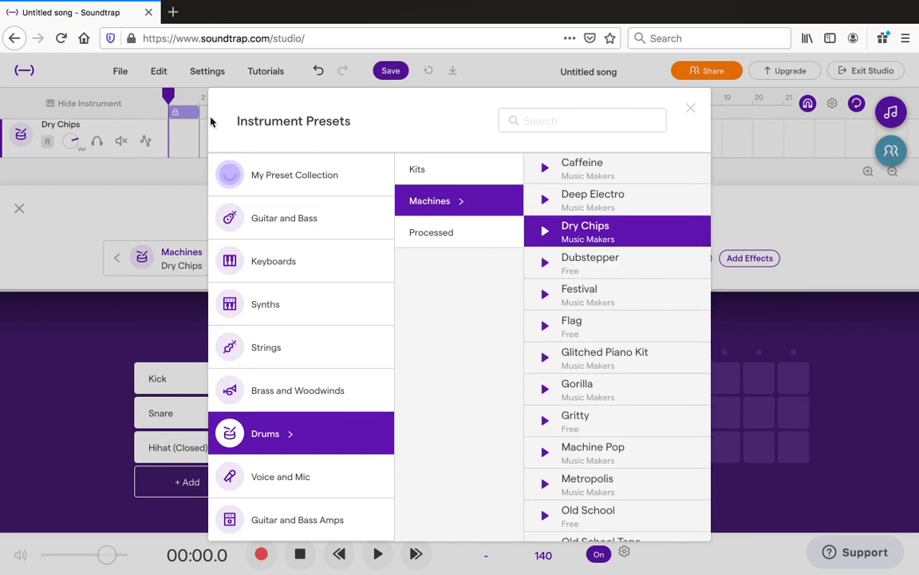
pyautogui.click(174, 213)
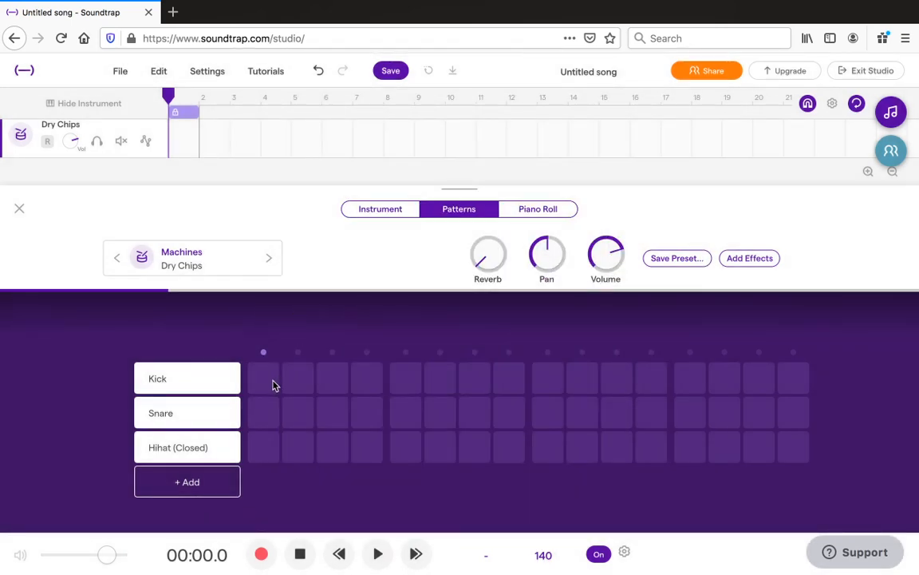
# Preview the Dry Chips and Dubstepper presets and assign Dubstepper to the drum track
pyautogui.click(194, 265)
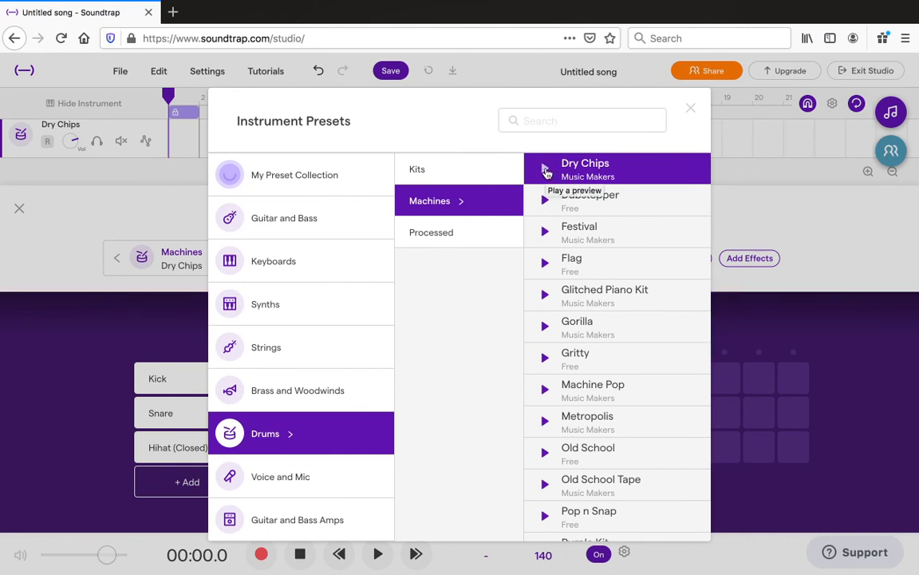
pyautogui.click(546, 172)
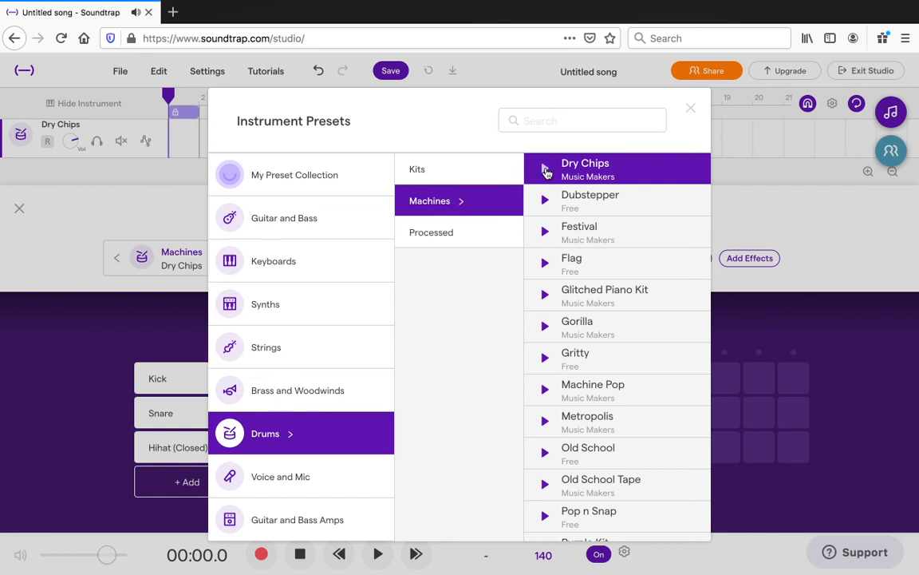
pyautogui.click(546, 202)
pyautogui.click(594, 197)
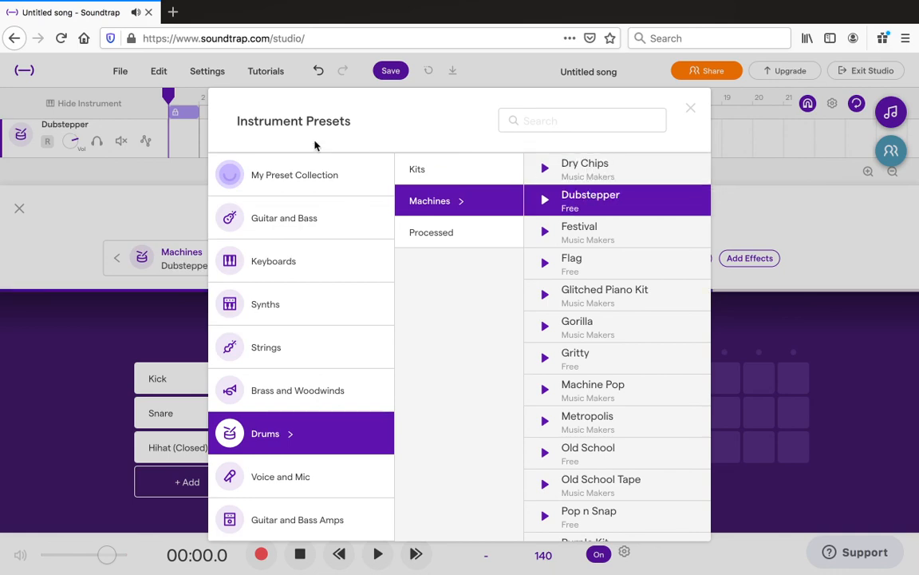
pyautogui.click(135, 339)
# Program the kick on step 1, snare on step 9 and closed hi-hat on steps 1, 3, 5 to 9, 11, 13 and 15
pyautogui.click(265, 382)
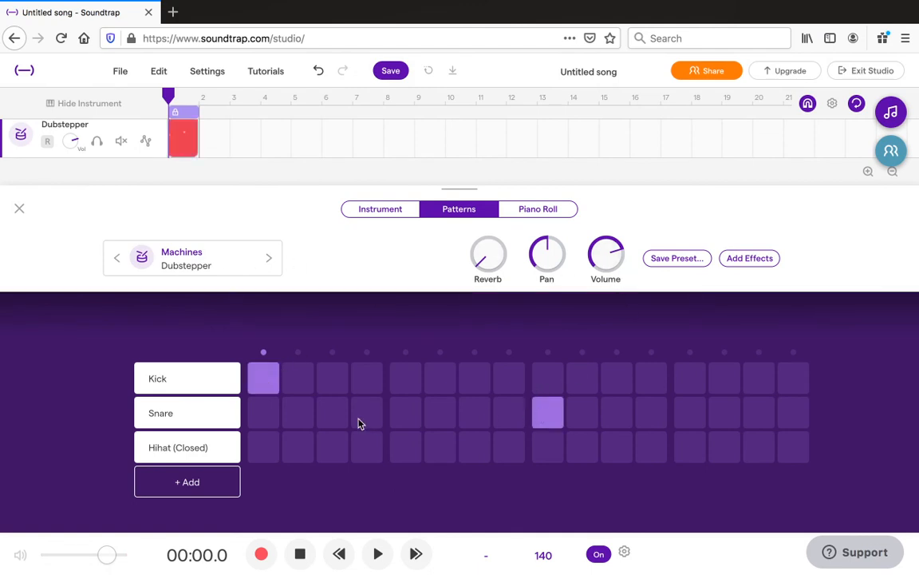
pyautogui.click(276, 453)
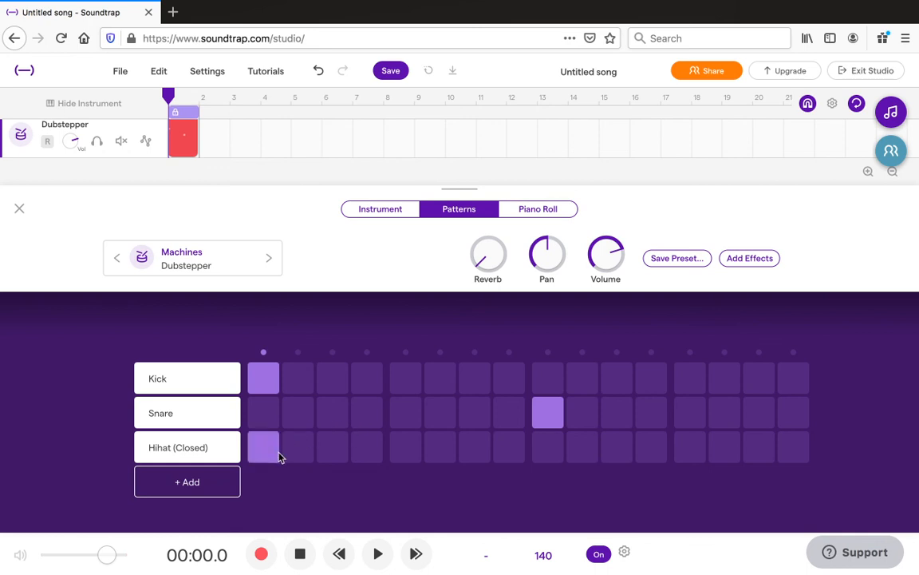
pyautogui.click(342, 453)
pyautogui.moveTo(411, 447); pyautogui.dragTo(509, 447)
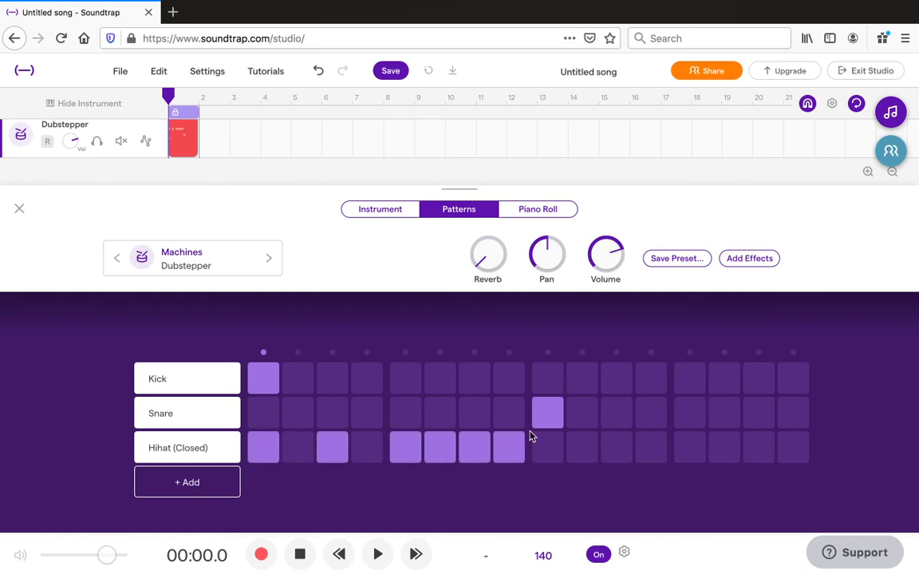
pyautogui.click(550, 453)
pyautogui.click(620, 448)
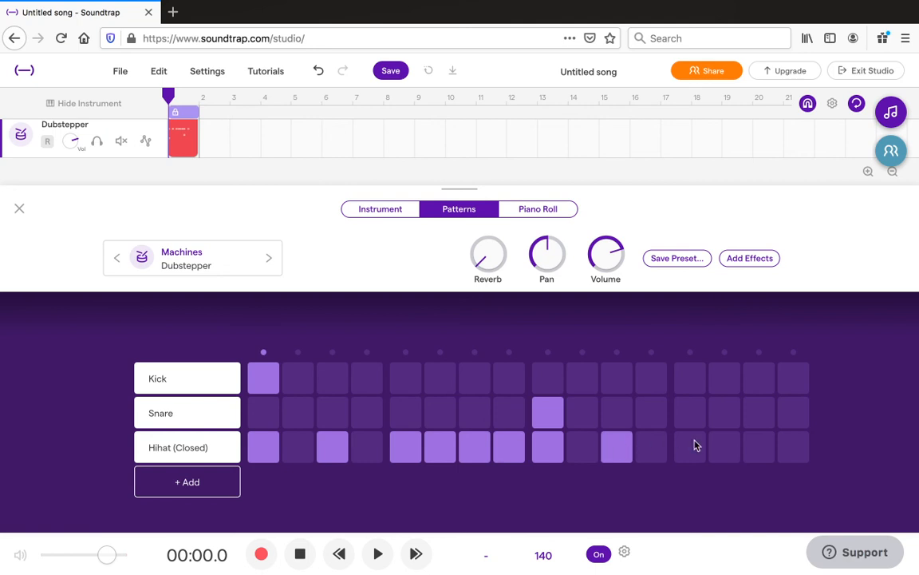
pyautogui.click(692, 447)
pyautogui.click(764, 447)
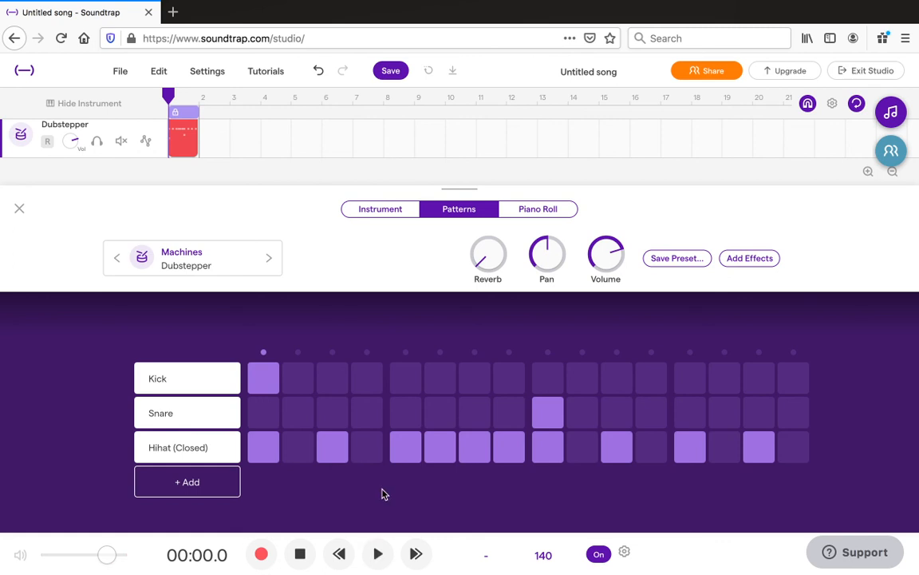
# Play the new beat, stop playback and turn the metronome off
pyautogui.press('space')
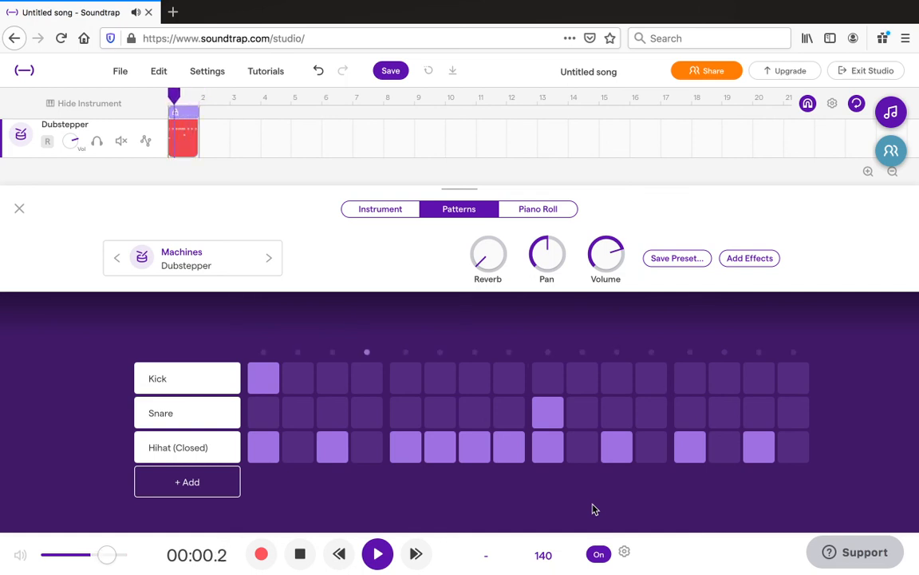
pyautogui.press('space')
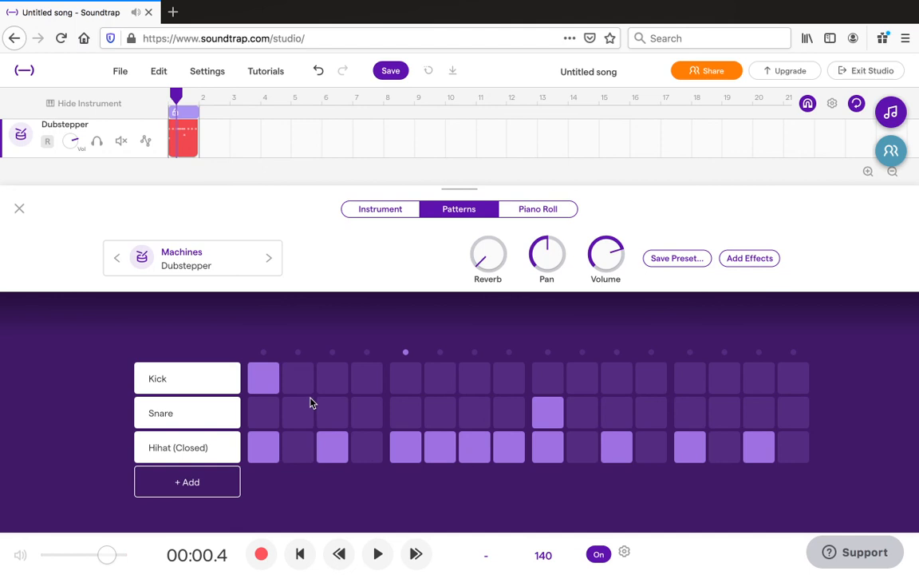
pyautogui.click(599, 554)
# Add Hihat (Open) and Crash rows to the drum pattern, and play the beat briefly
pyautogui.click(186, 481)
pyautogui.click(171, 498)
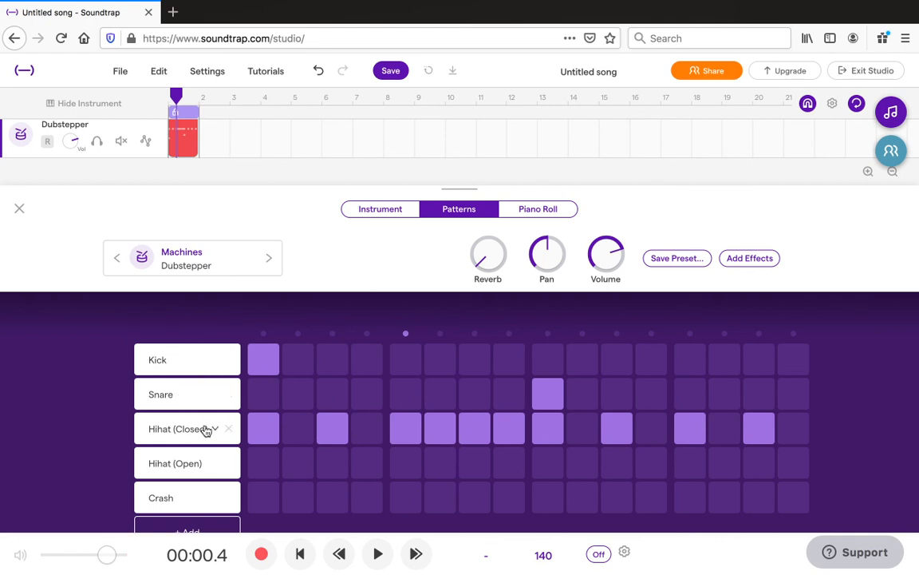
pyautogui.click(377, 554)
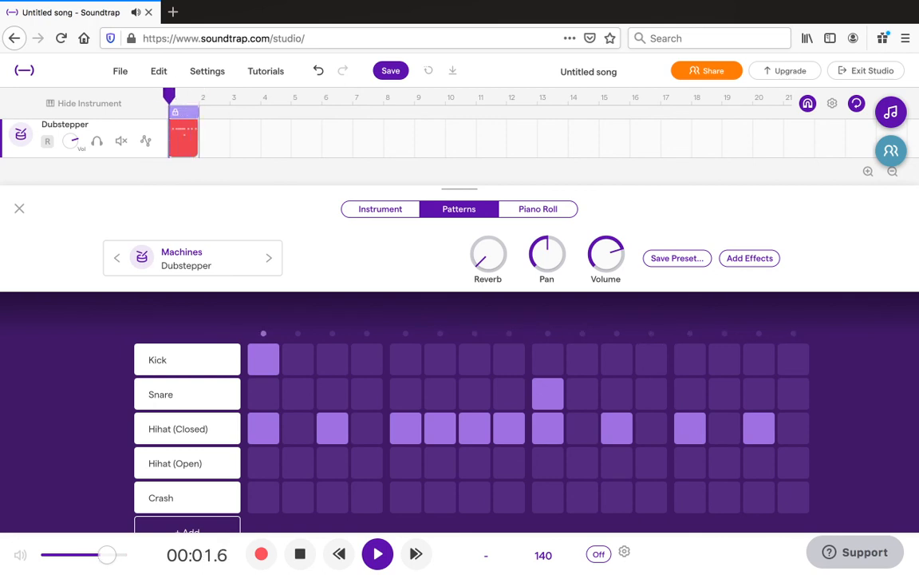
pyautogui.press('space')
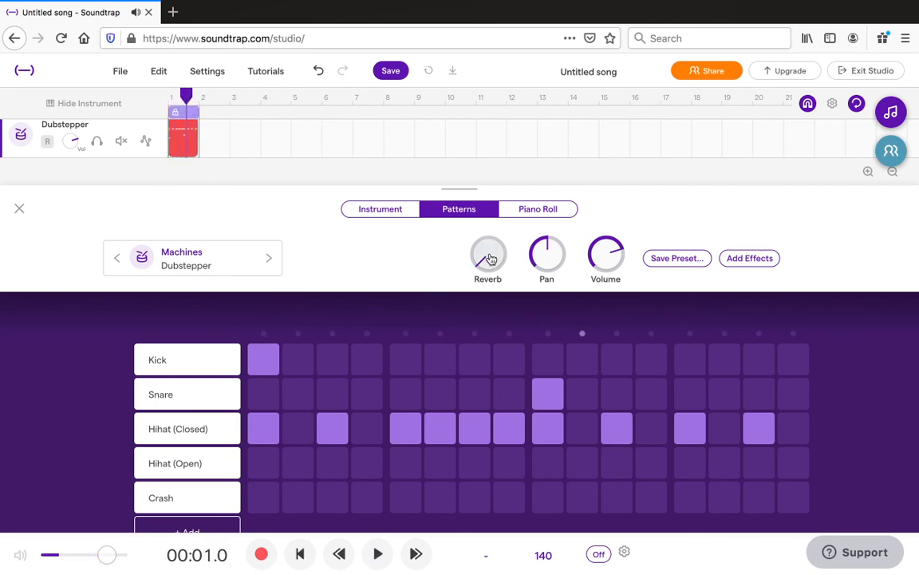
# Add a modest amount of reverb to the Dubstepper track while auditioning the beat, and close its instrument editor
pyautogui.moveTo(490, 259); pyautogui.dragTo(488, 172)
pyautogui.press('space')
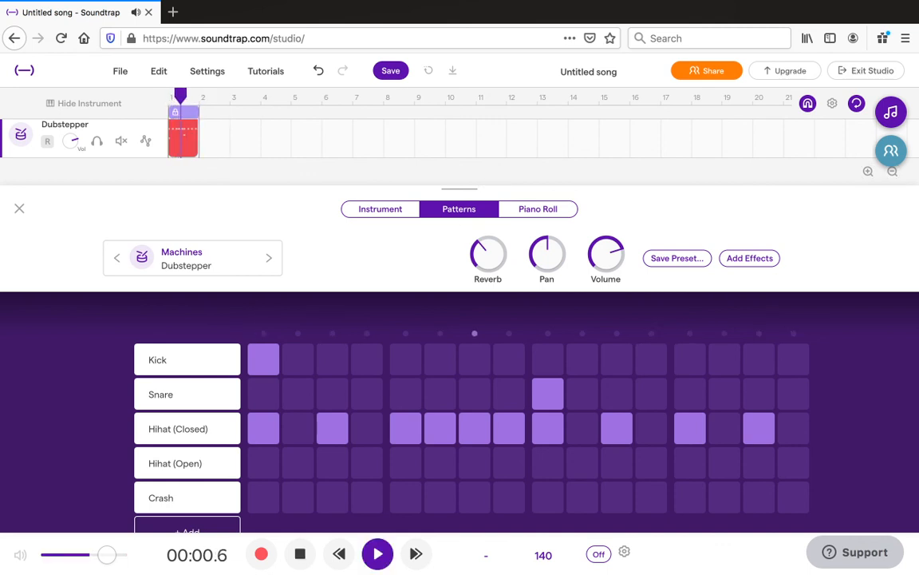
pyautogui.moveTo(491, 250); pyautogui.dragTo(484, 433)
pyautogui.press('space')
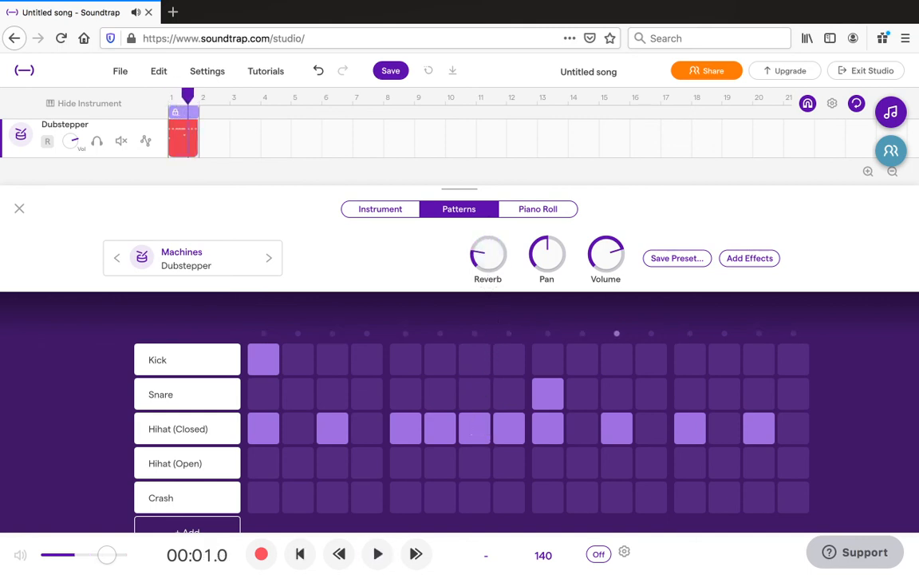
pyautogui.click(22, 212)
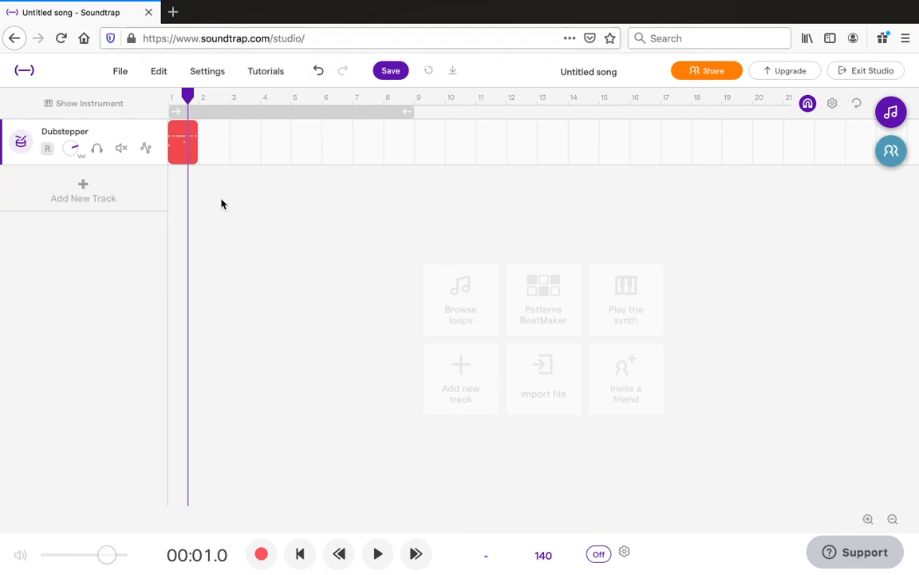
# Loop the one-bar Dubstepper drum region so it repeats through the end of bar 8
pyautogui.moveTo(196, 128)
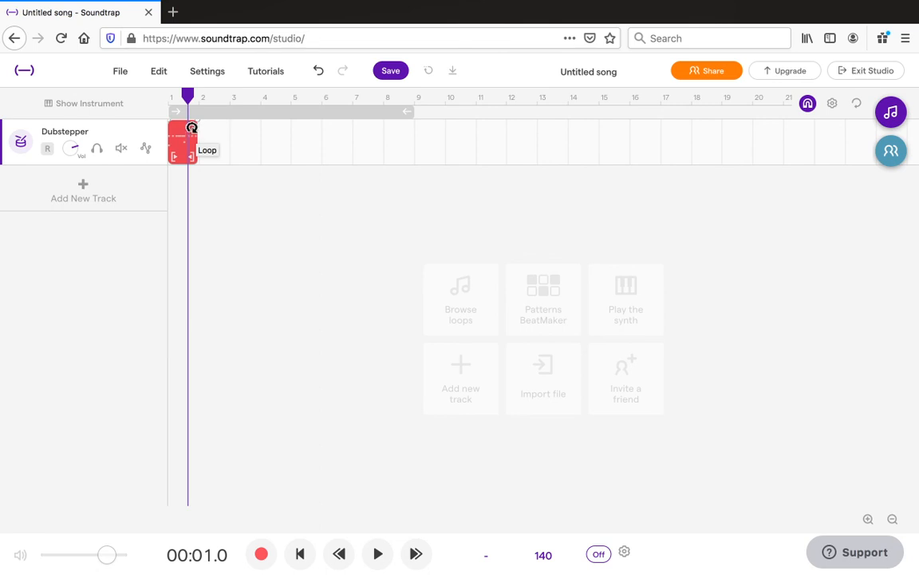
pyautogui.click(191, 127)
pyautogui.moveTo(204, 131); pyautogui.dragTo(398, 144)
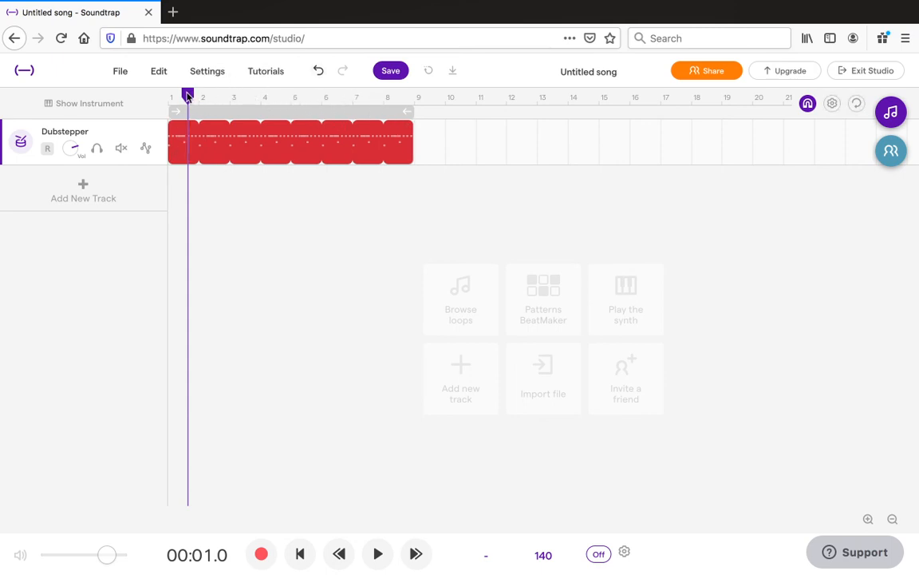
# Play the looped drums from bar 5 and from the beginning, and return the playhead to the song start
pyautogui.moveTo(187, 95); pyautogui.dragTo(177, 104)
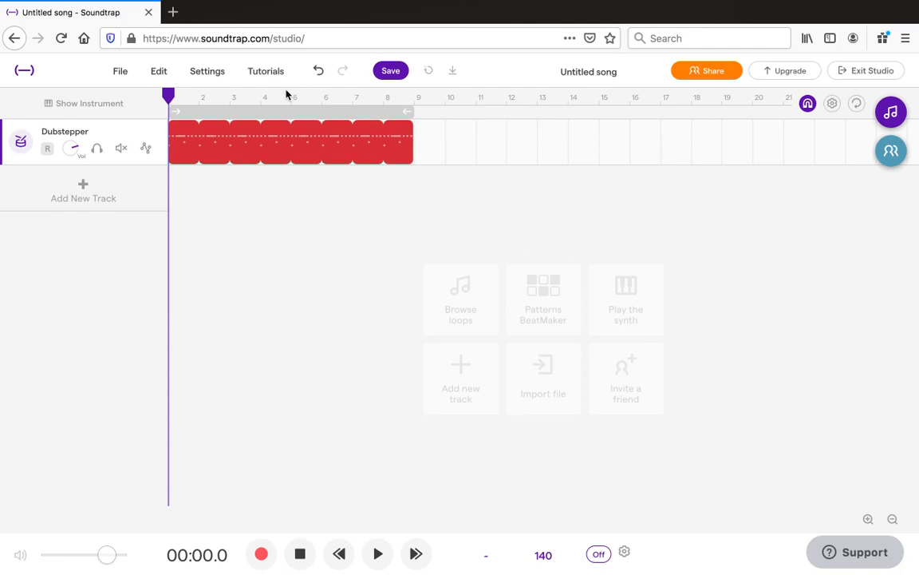
pyautogui.moveTo(174, 94); pyautogui.dragTo(292, 97)
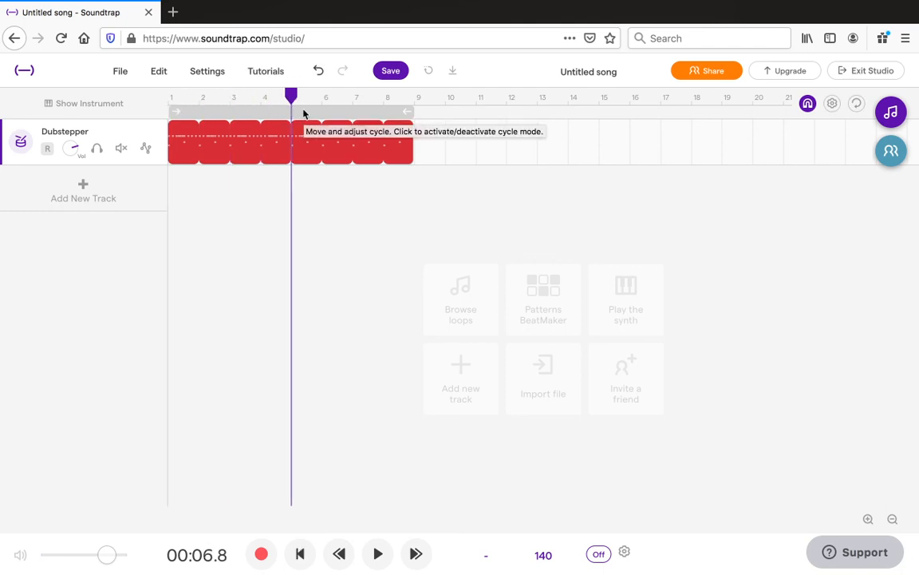
pyautogui.press('space')
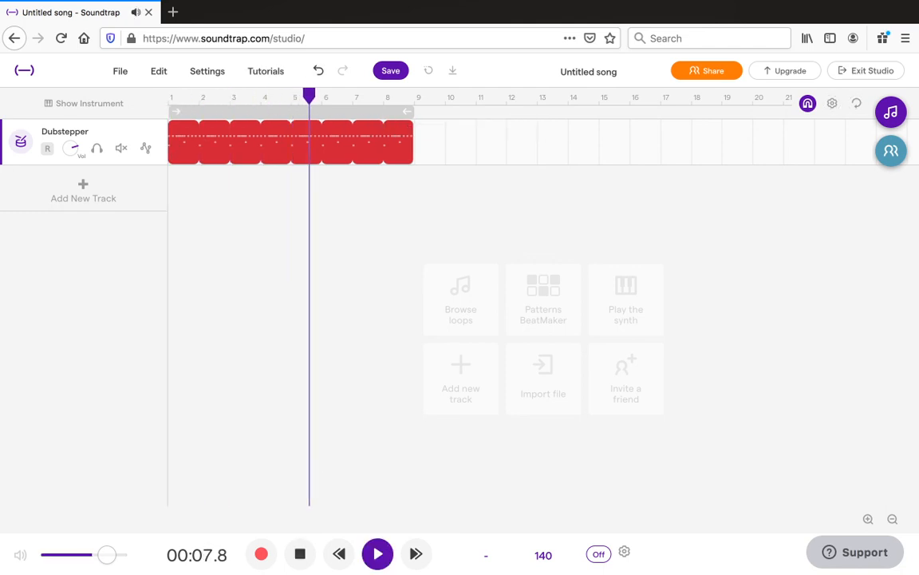
pyautogui.press('space')
pyautogui.moveTo(313, 95); pyautogui.dragTo(168, 88)
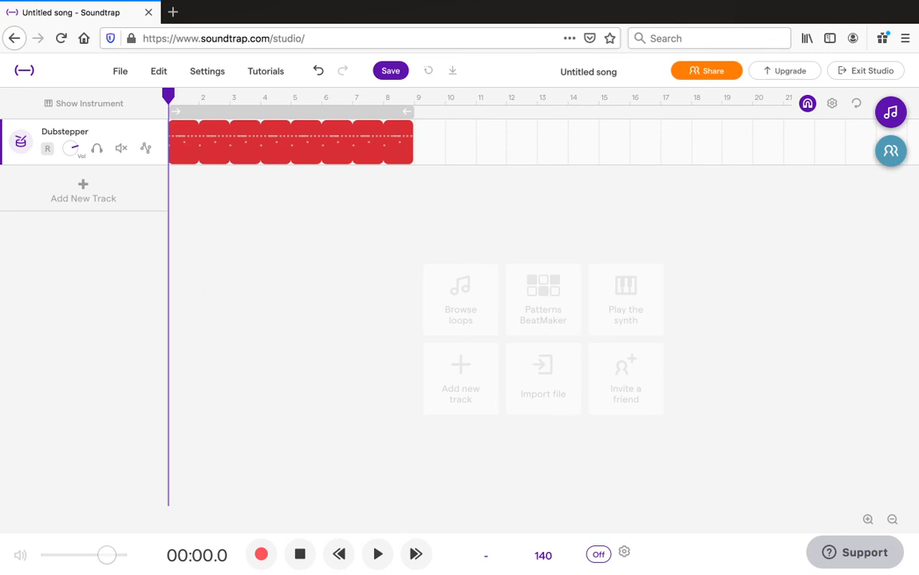
pyautogui.press('space')
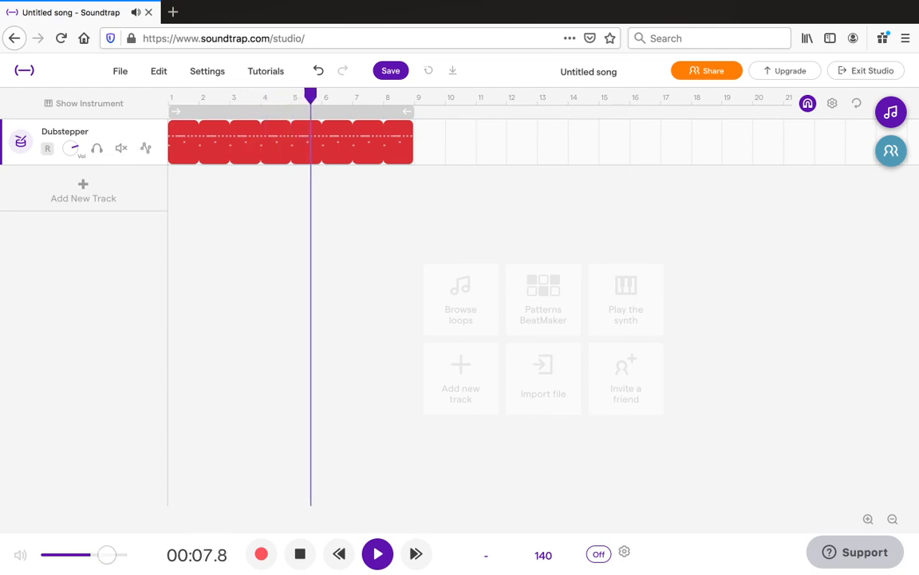
pyautogui.press('space')
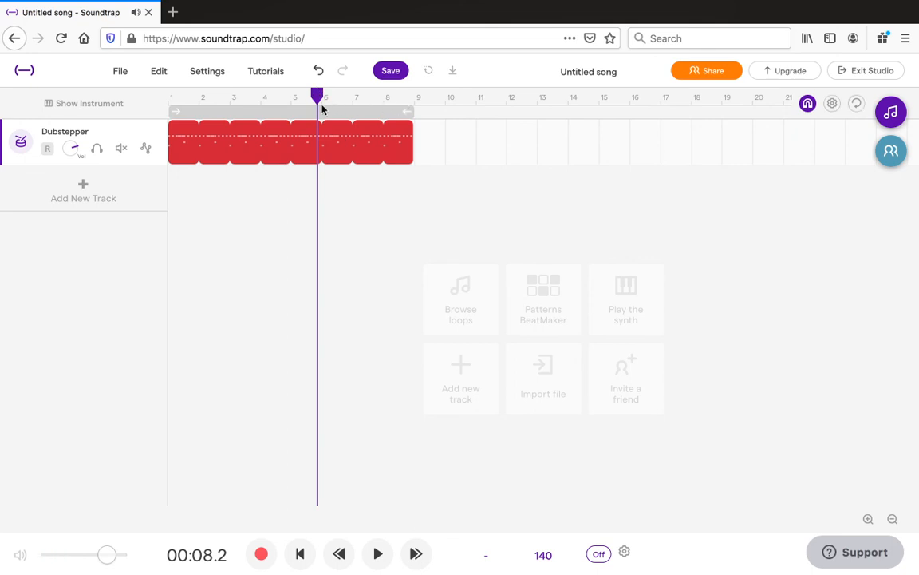
pyautogui.moveTo(322, 109); pyautogui.dragTo(165, 111)
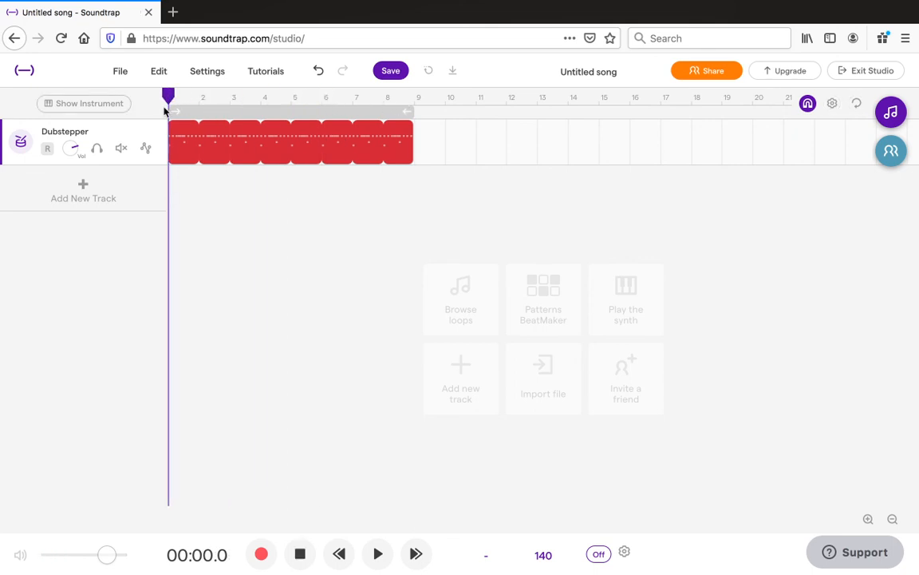
# Add a Guitar & bass track and a Synthesizer track below the drums, closing each instrument editor
pyautogui.click(77, 192)
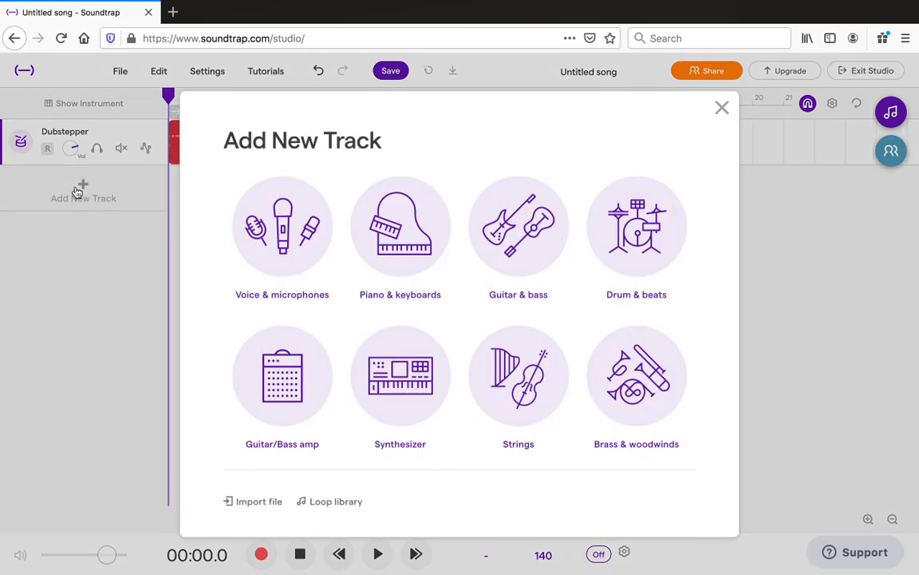
pyautogui.click(528, 253)
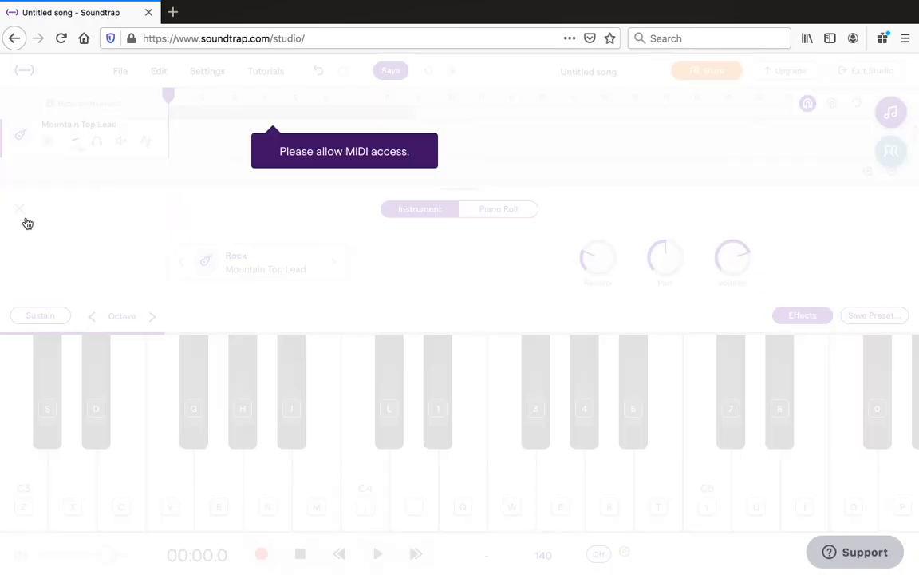
pyautogui.click(19, 208)
pyautogui.click(111, 237)
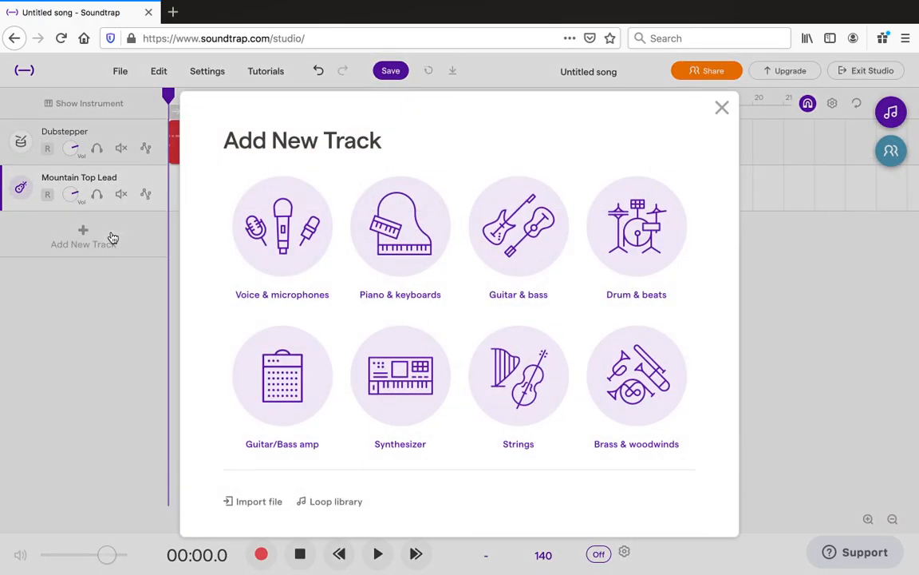
pyautogui.click(383, 409)
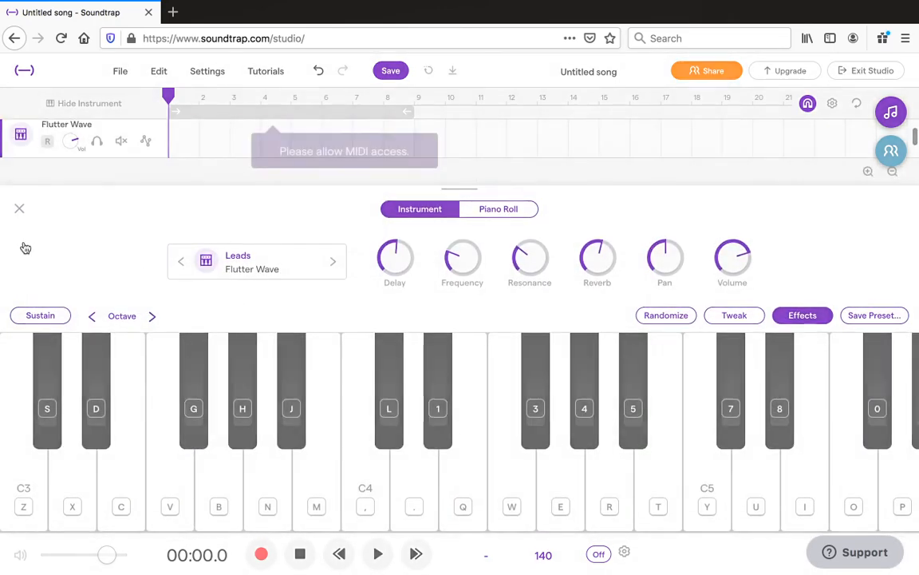
pyautogui.click(19, 209)
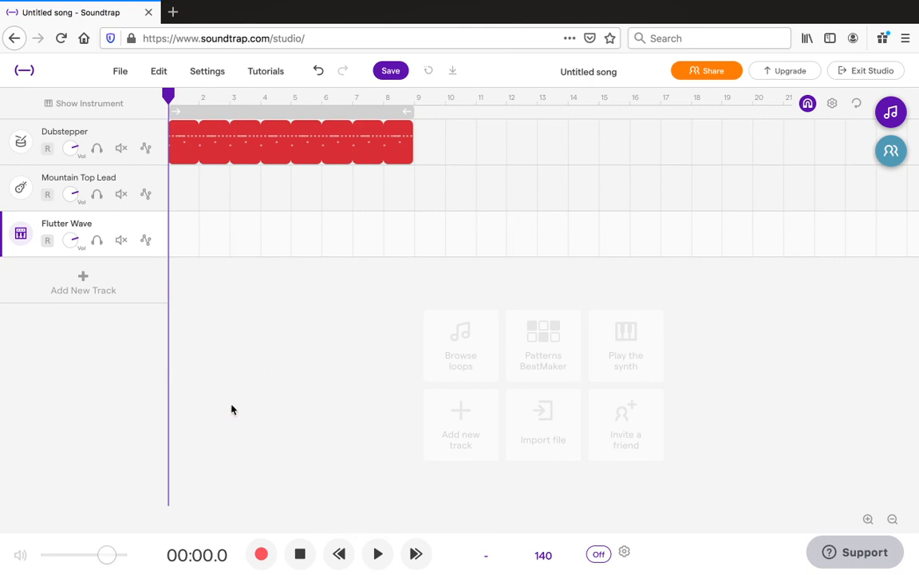
# Exit the browser's full-screen mode and switch to OBS
pyautogui.moveTo(183, 6)
pyautogui.moveTo(304, 8)
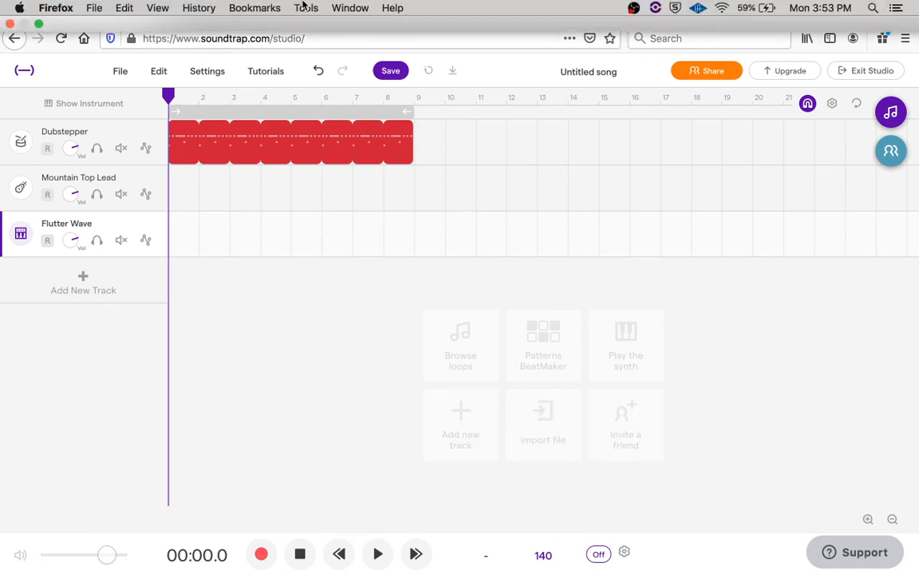
pyautogui.click(38, 24)
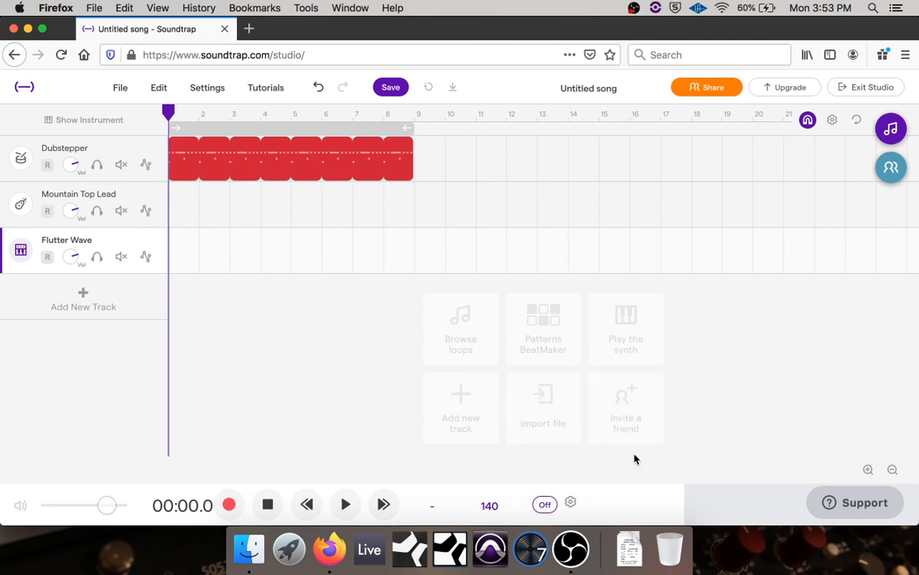
pyautogui.click(571, 551)
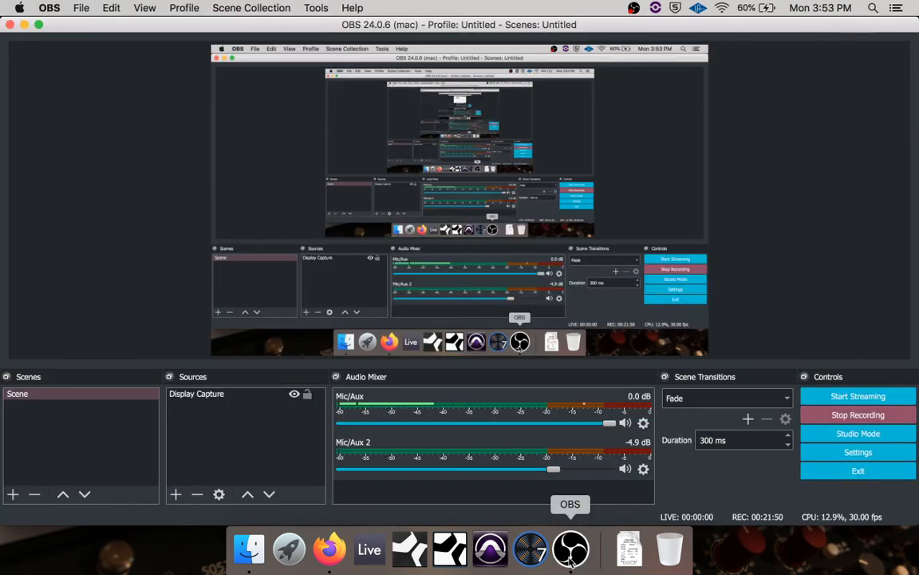